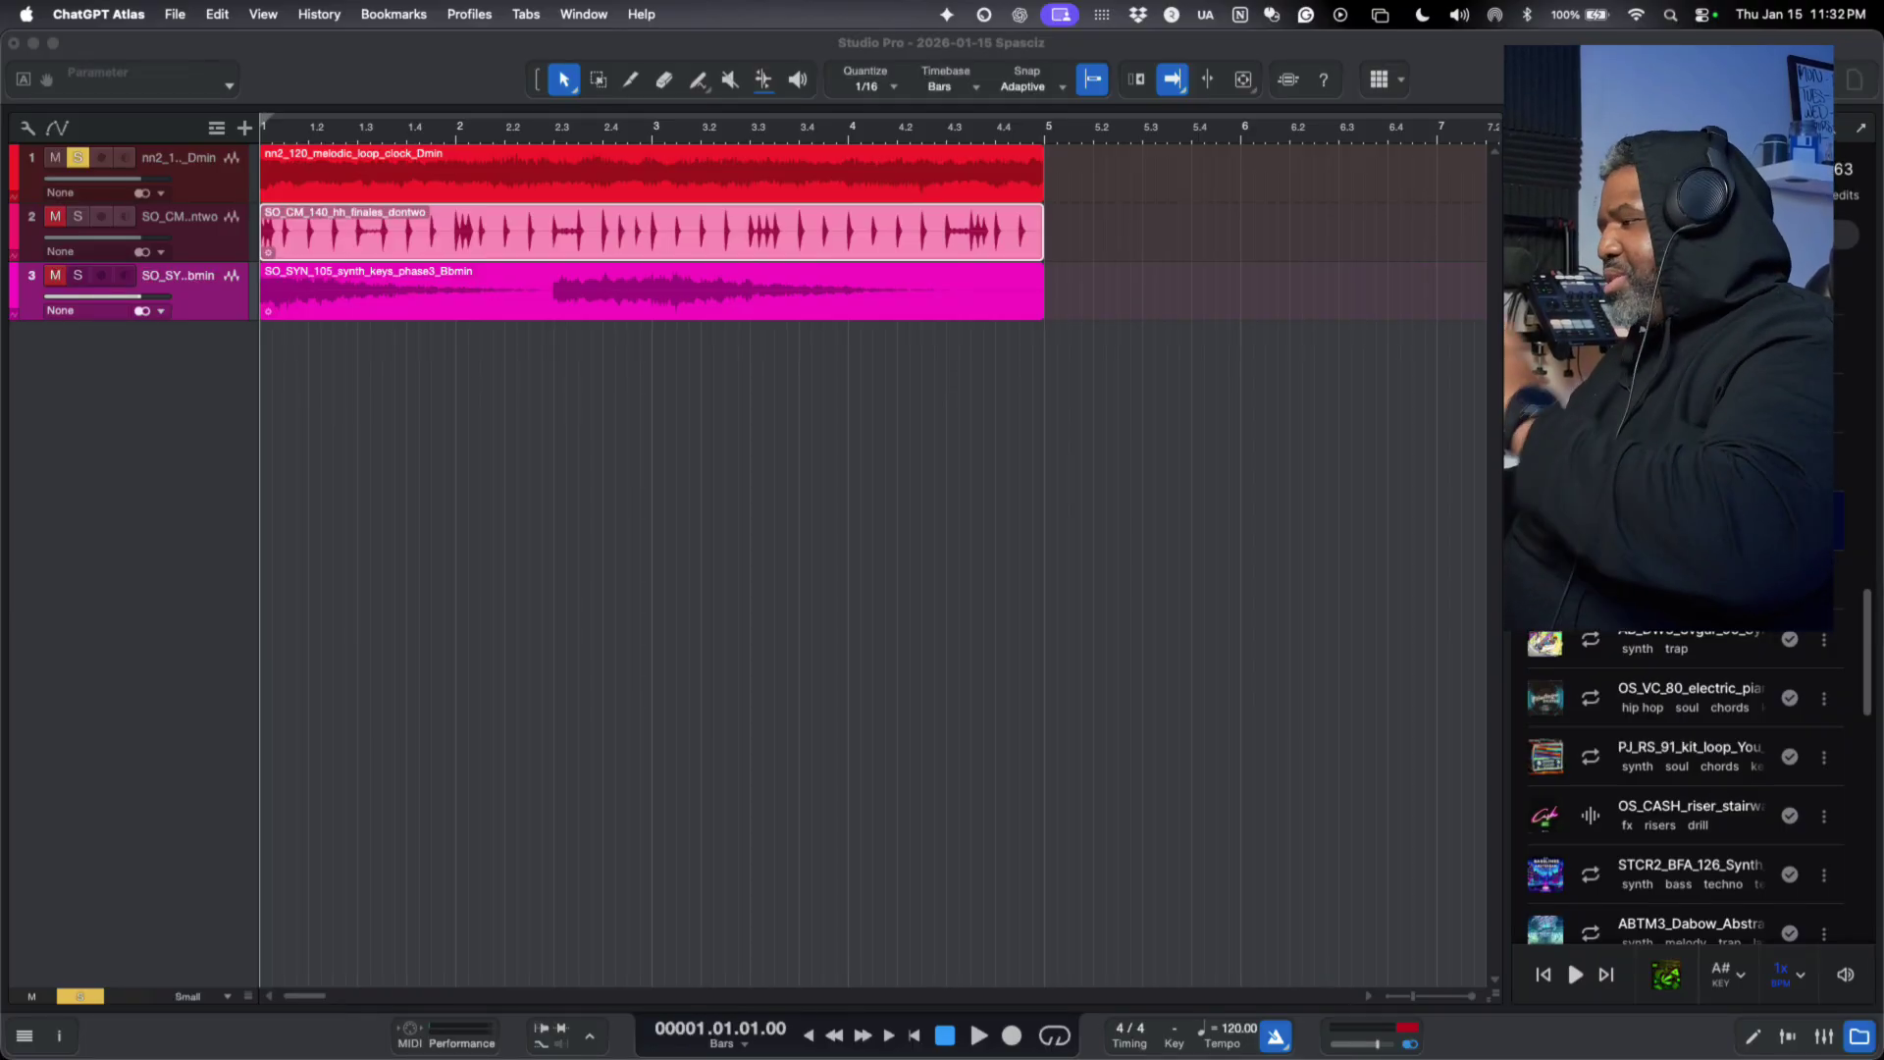
# - Switch to the Fender Studio Pro session with the three 4-bar loop tracks
pyautogui.press('super+Tab')
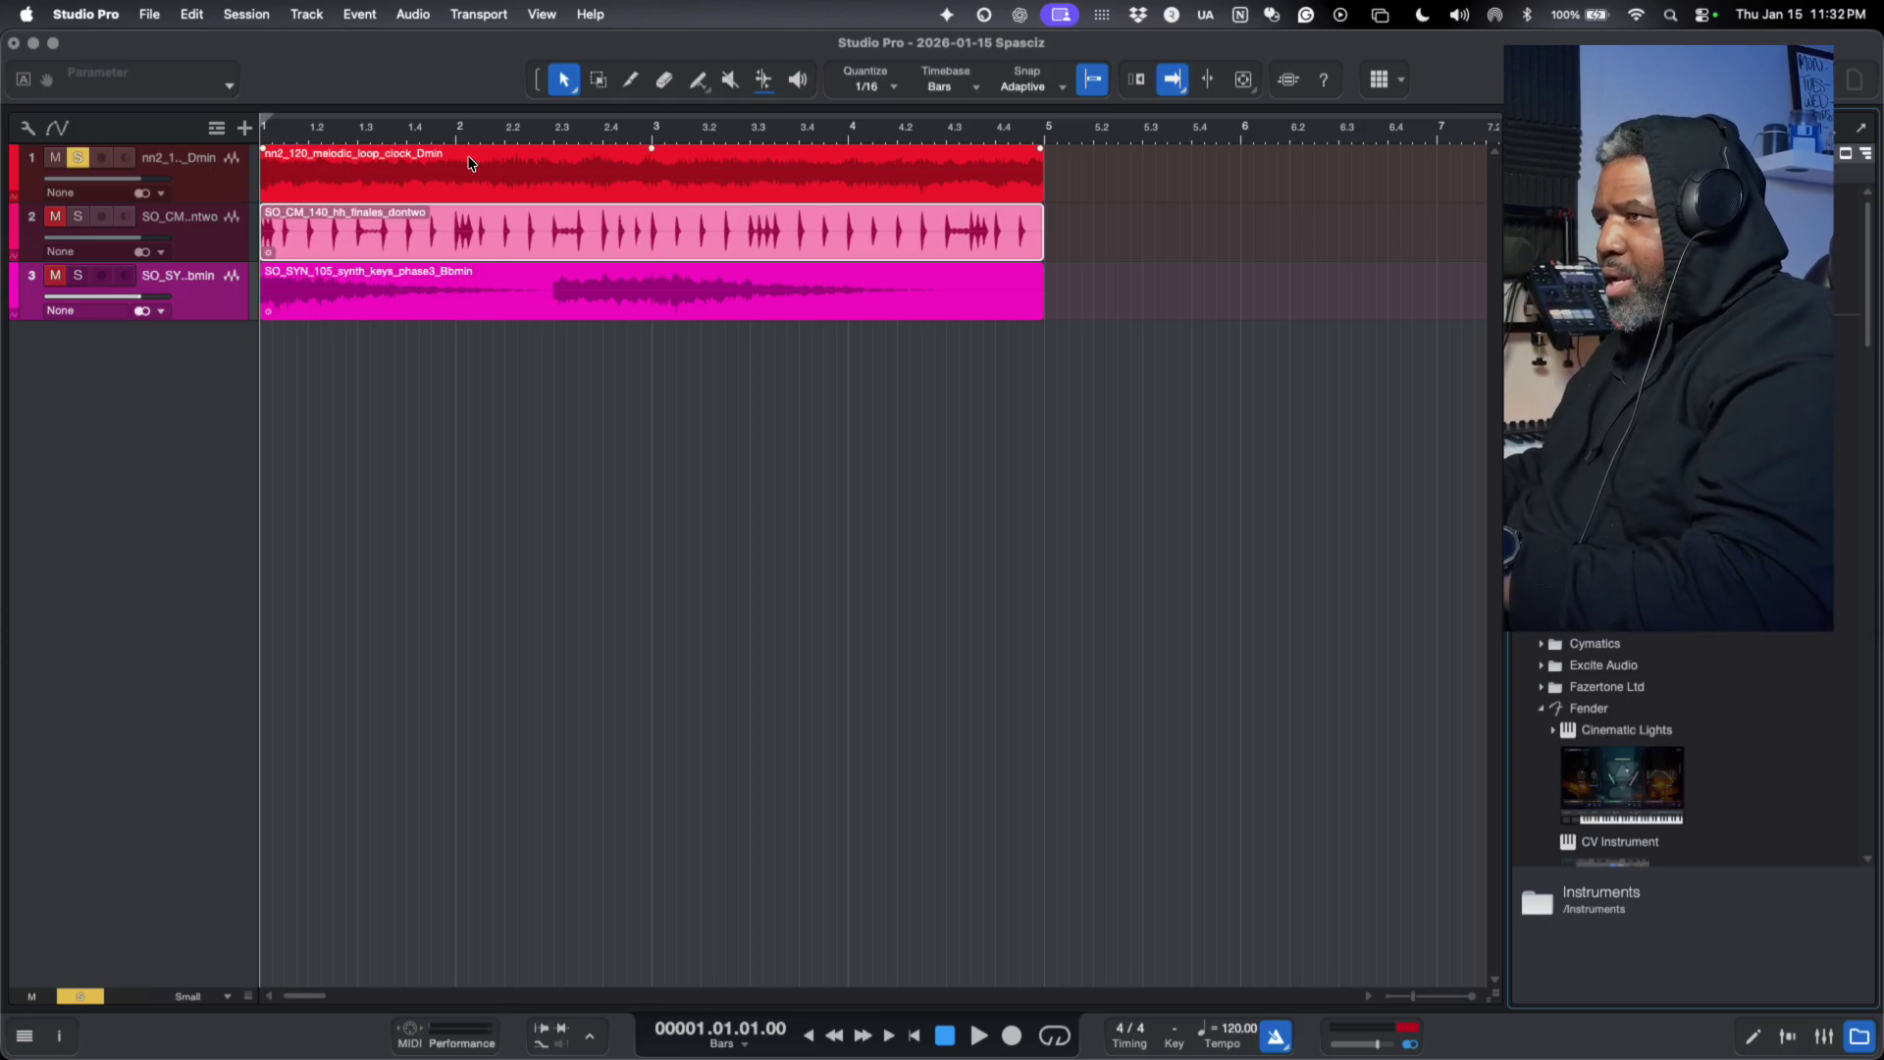
# - Audition the melodic Dmin loop and extract its notes onto a new MIDI track
pyautogui.click(471, 164)
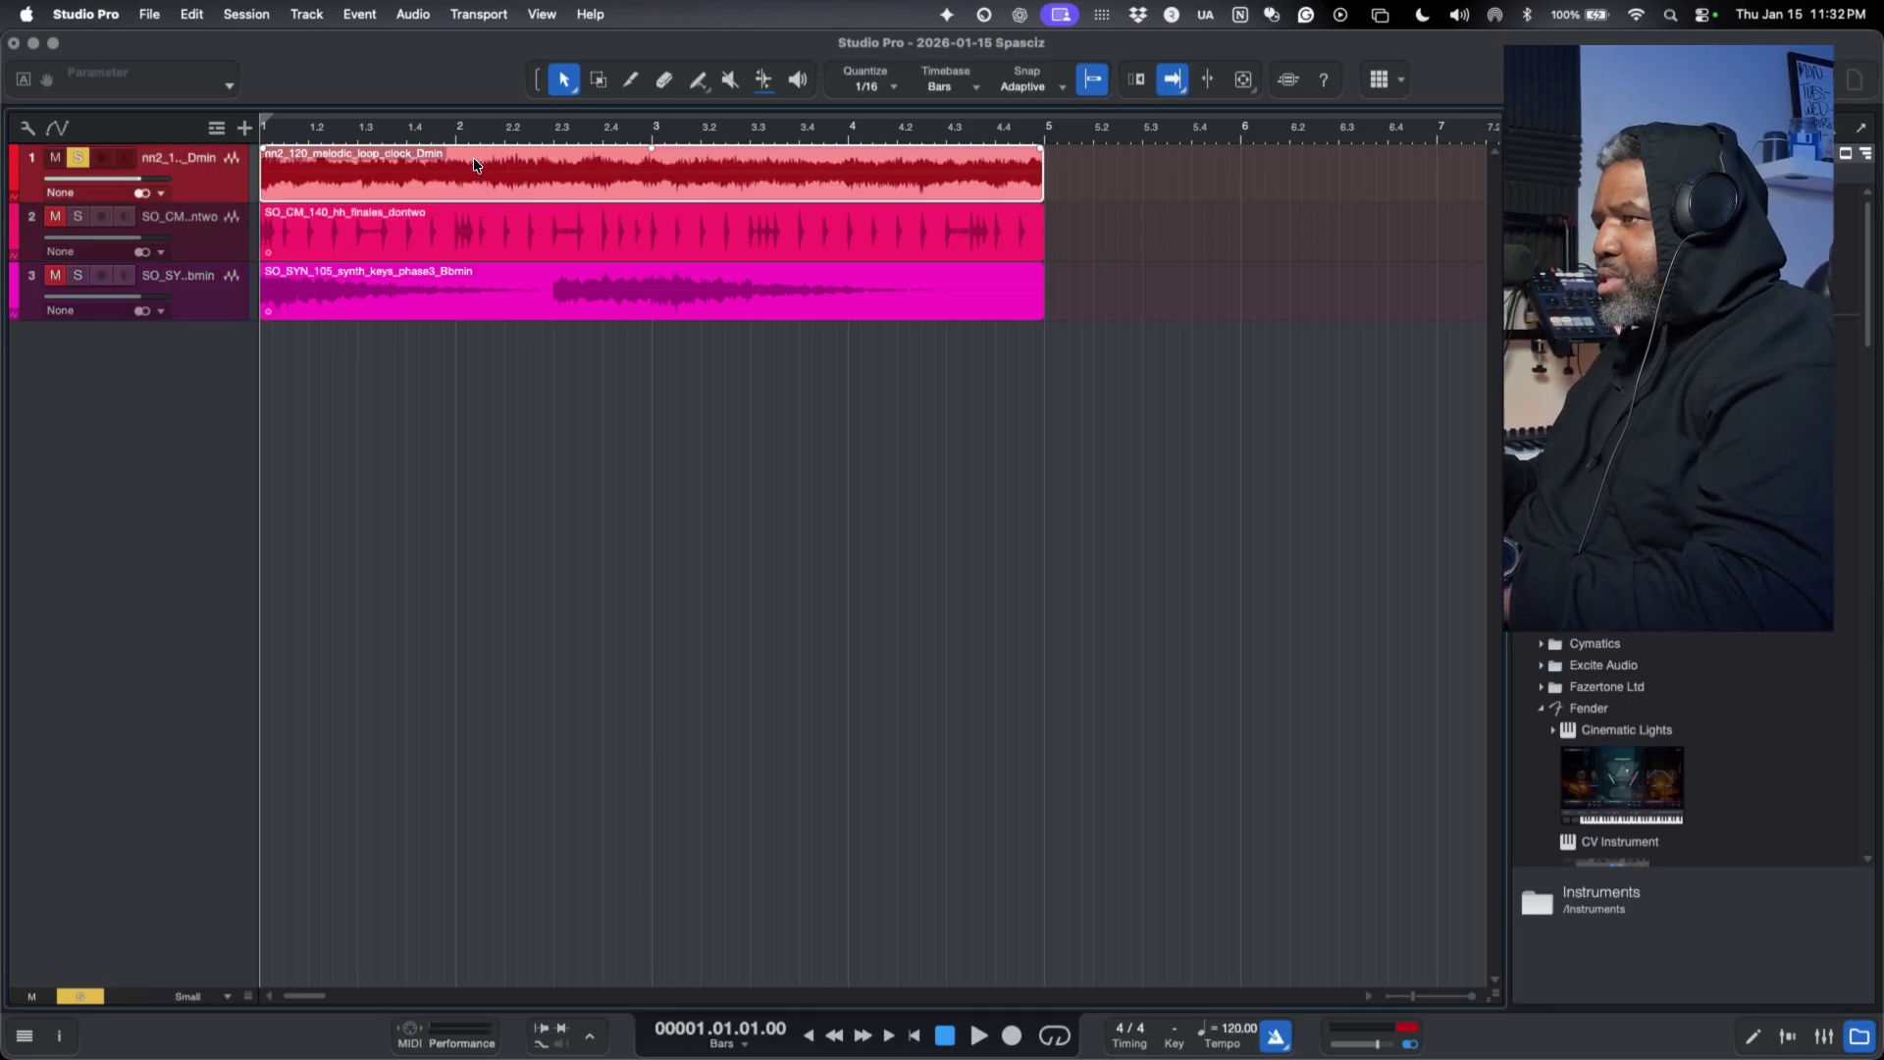
pyautogui.press('space')
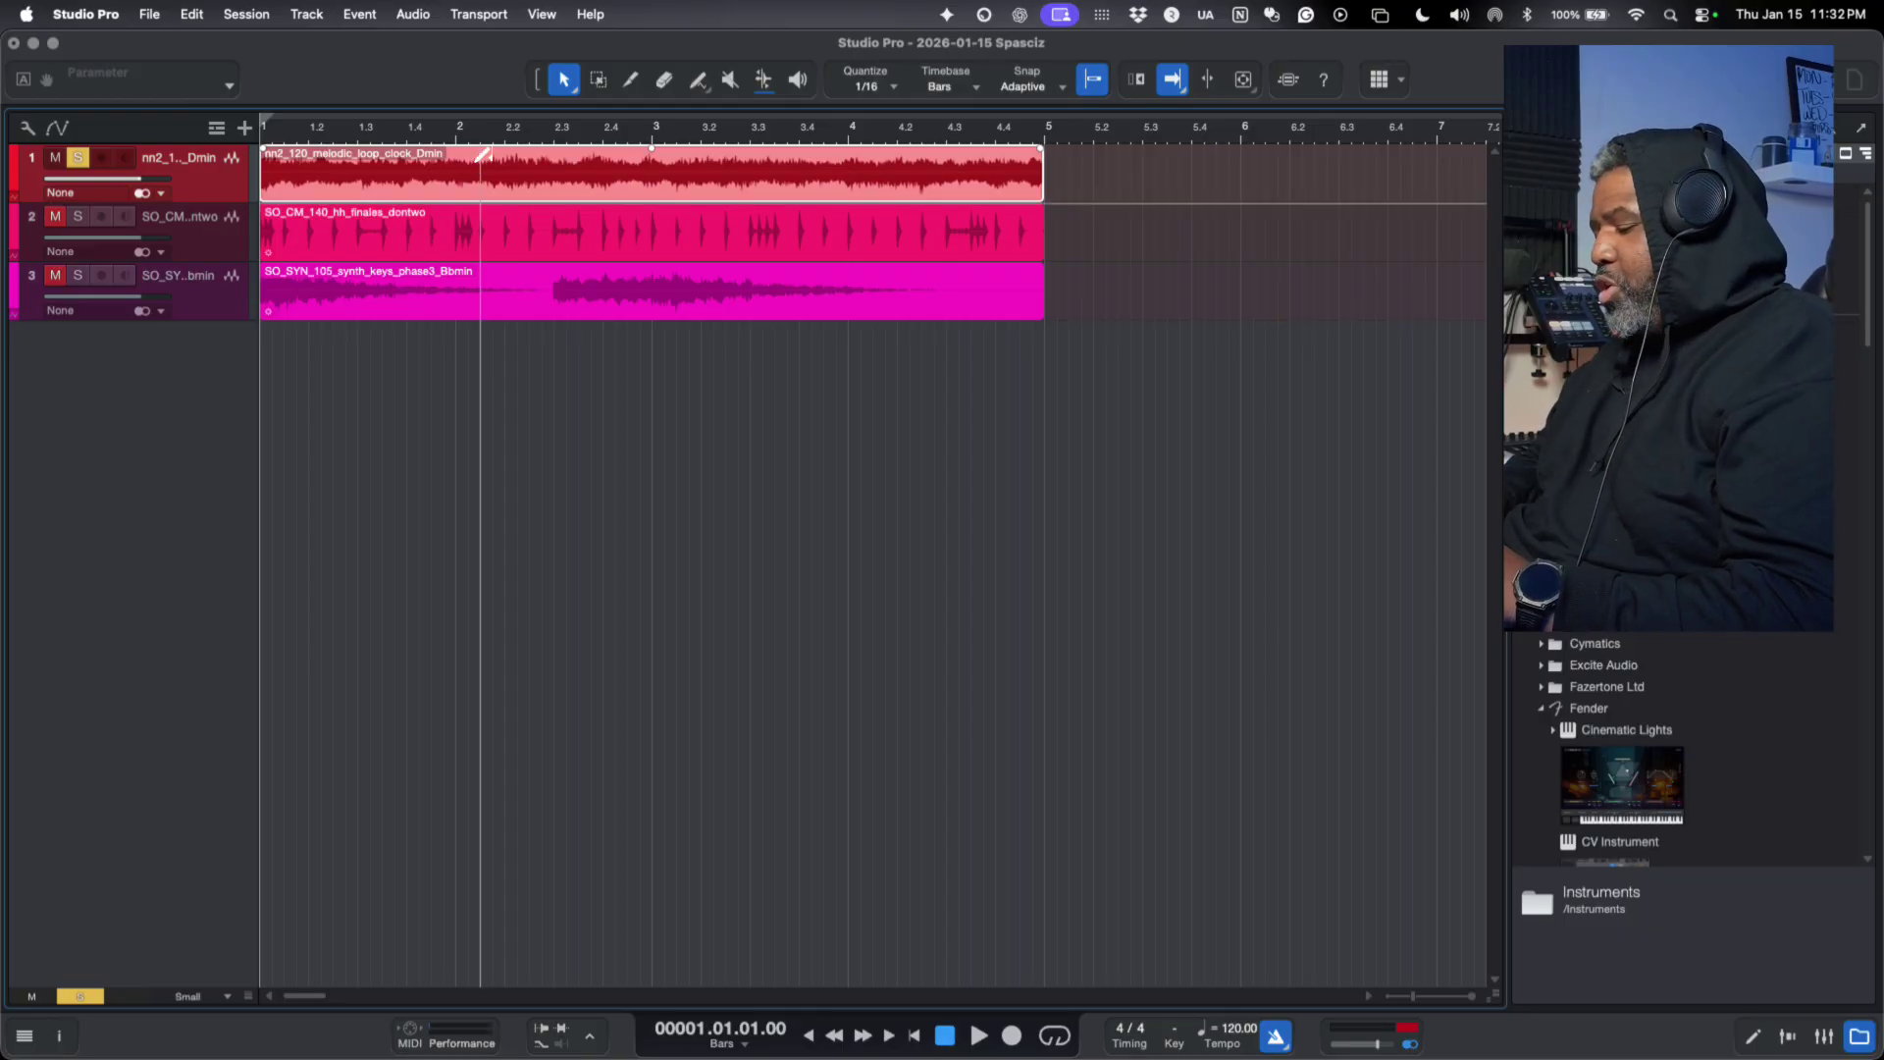
pyautogui.hotkey('ctrl', 'shift', 'e')
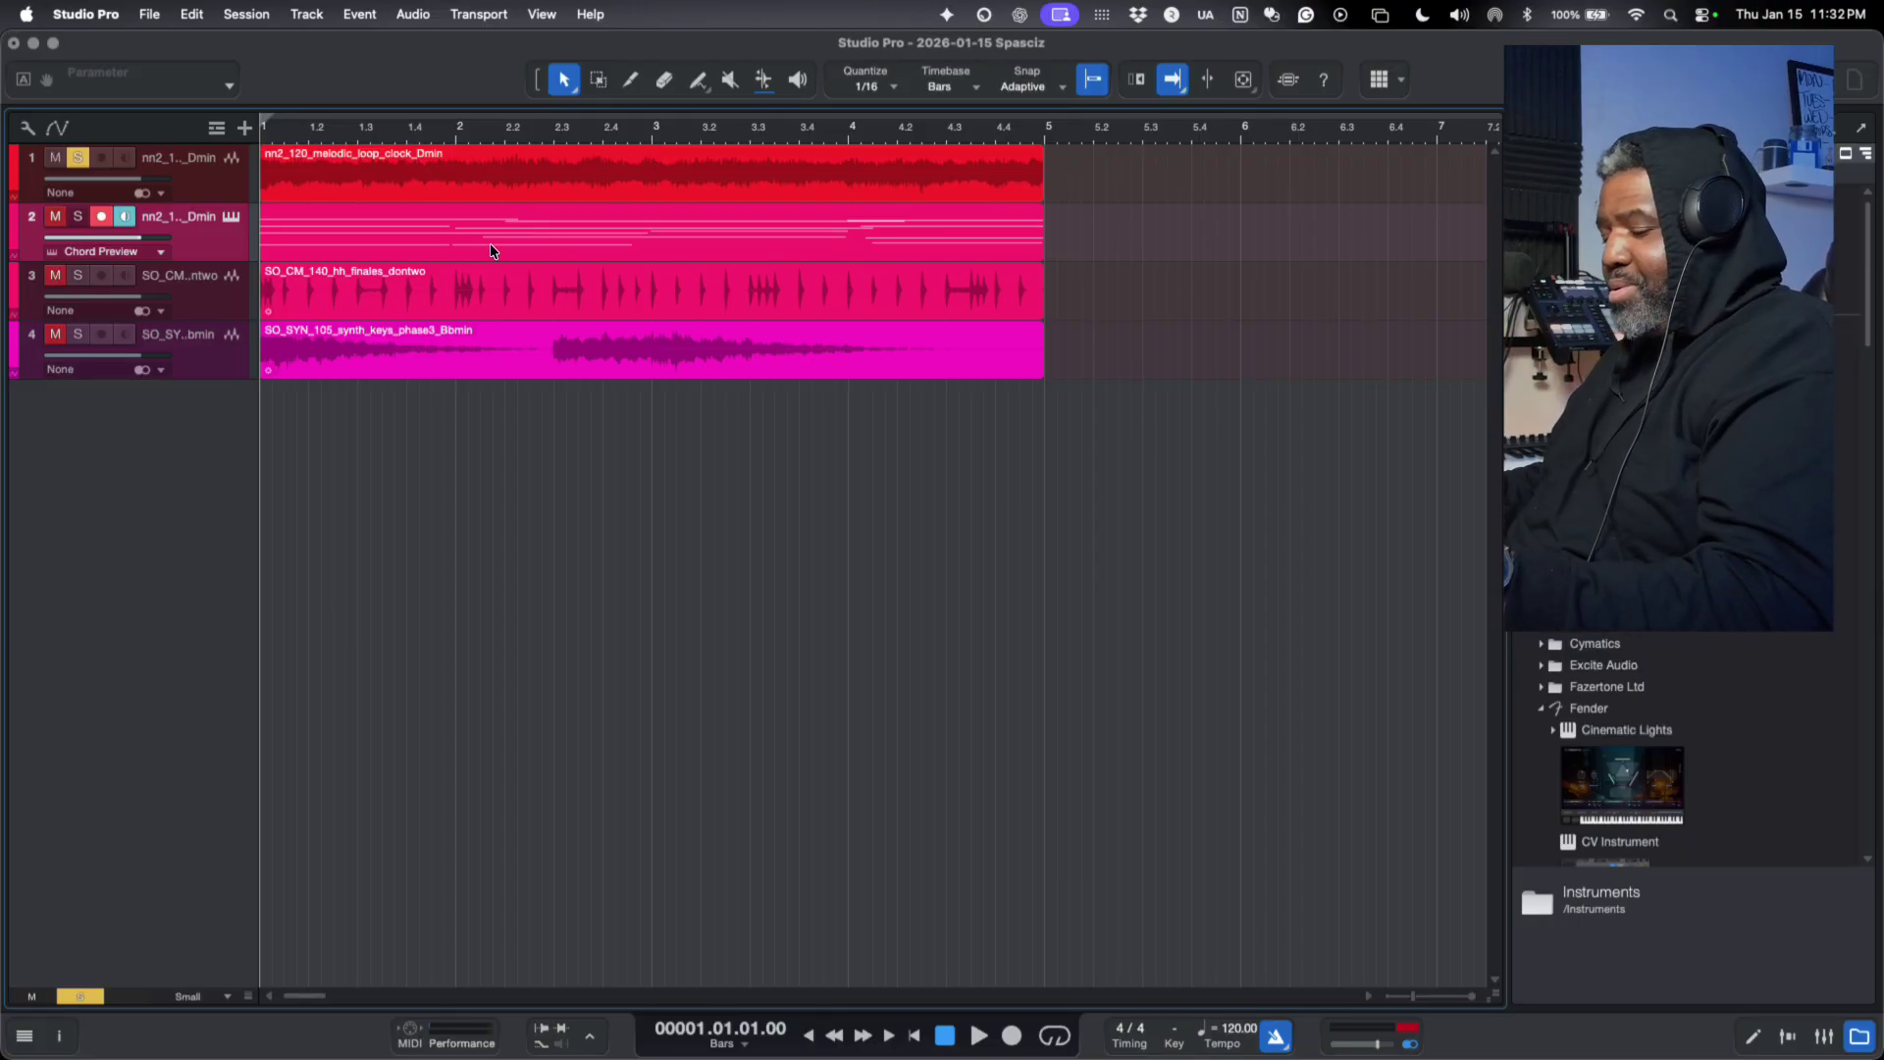
# - Make the tracks taller, audition the extracted notes, and scroll the browser to Native Instruments
pyautogui.hotkey('shift', 'e')
pyautogui.hotkey('shift', 'e')
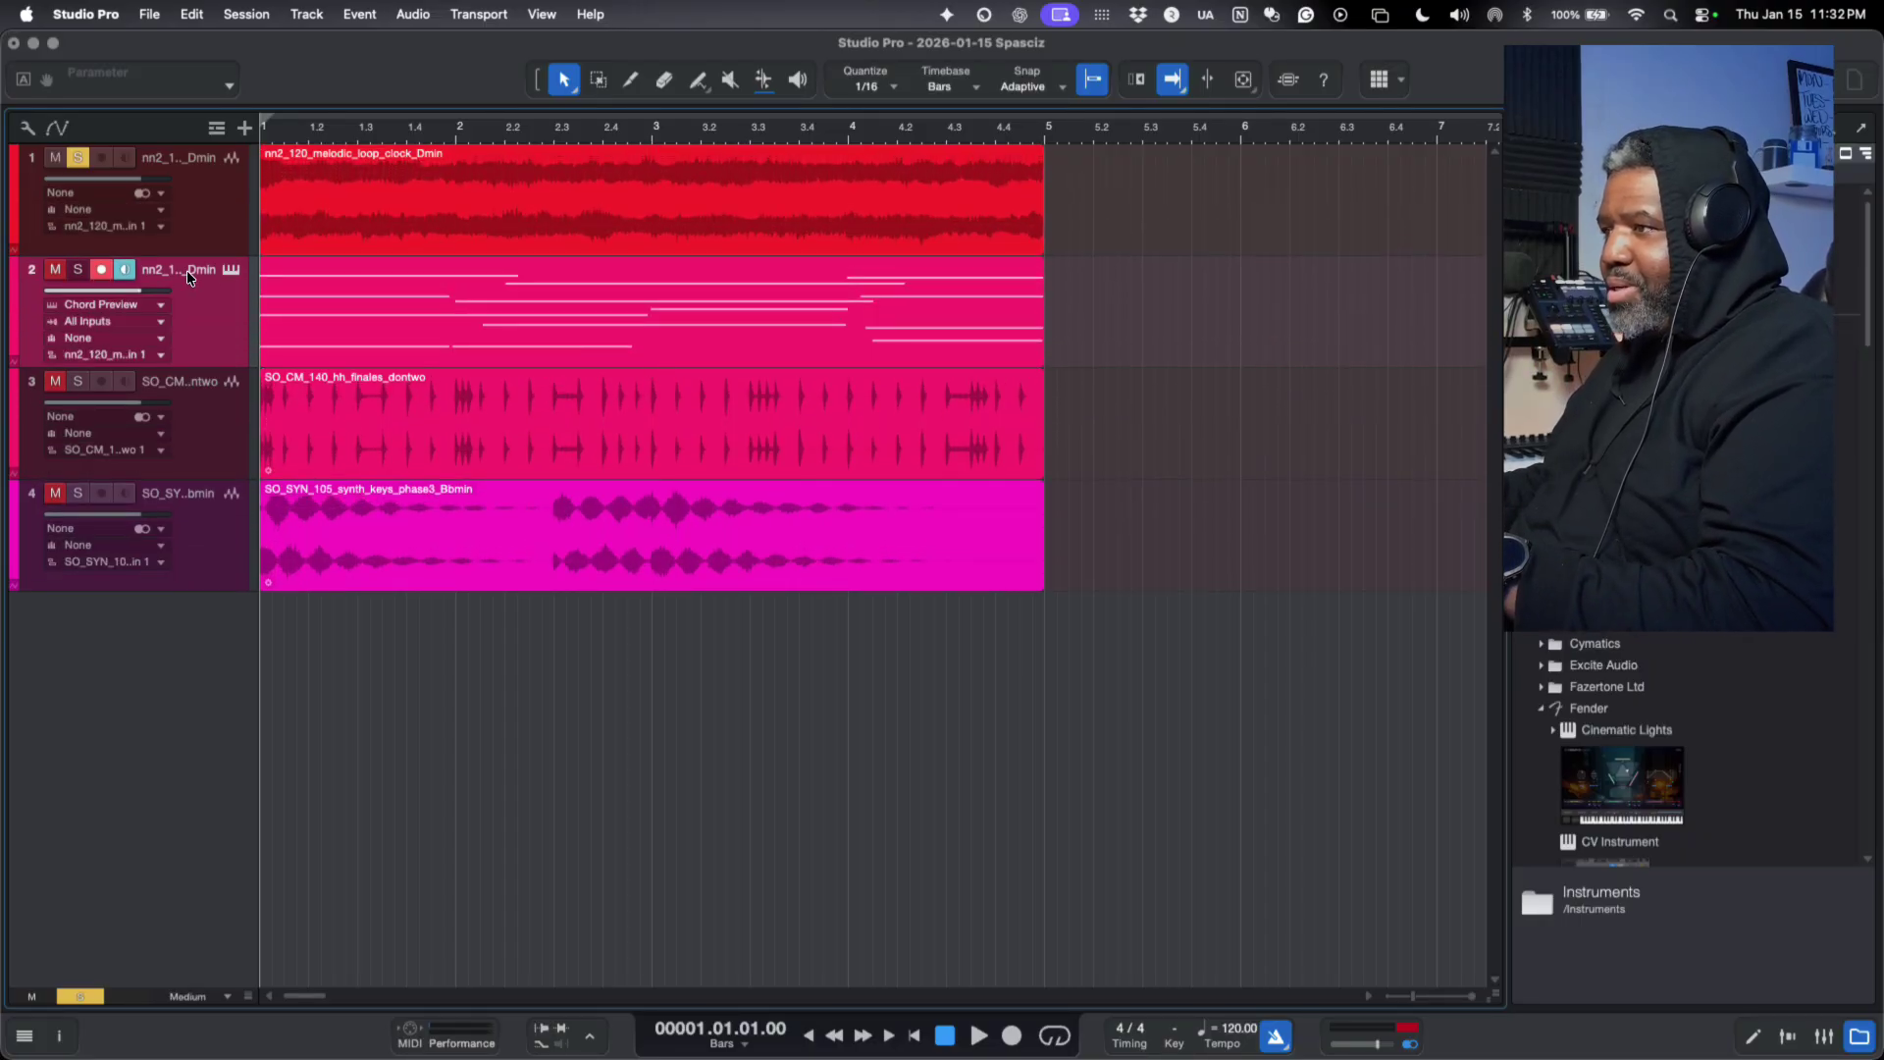
pyautogui.press('space')
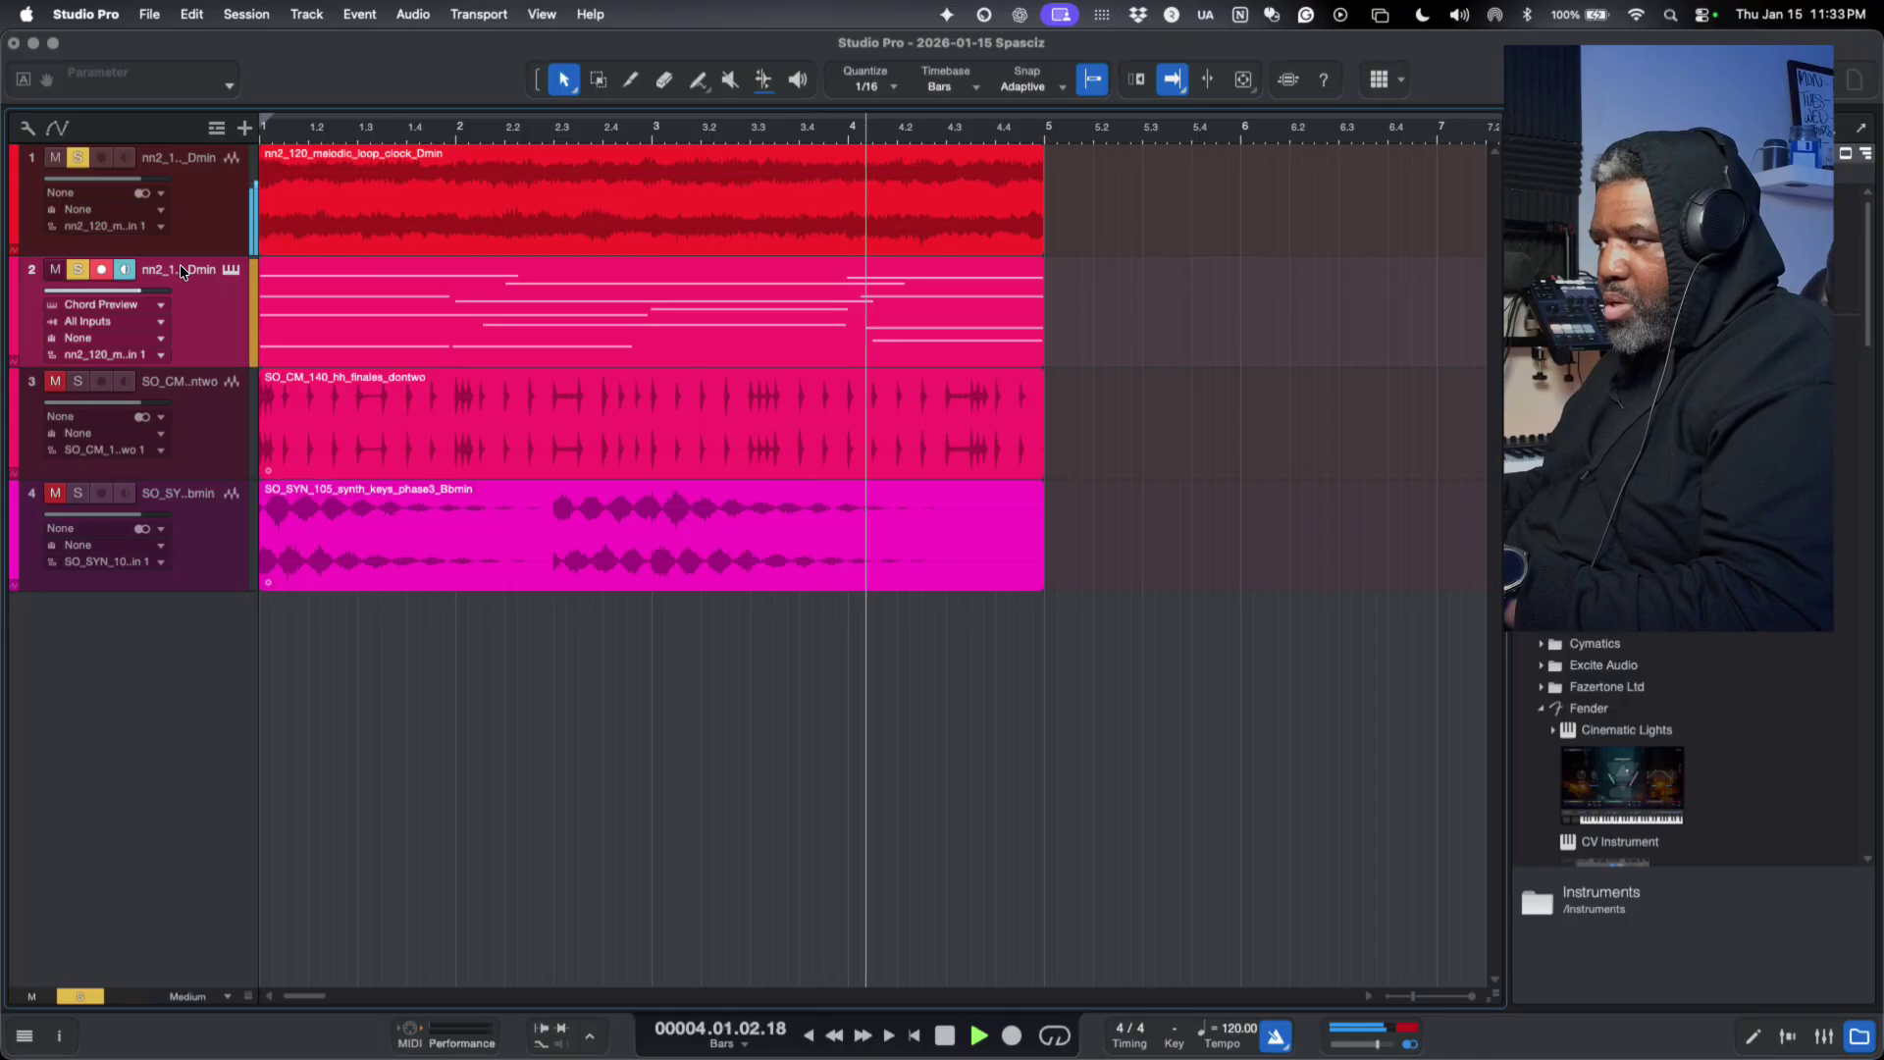
pyautogui.press('space')
pyautogui.press('space')
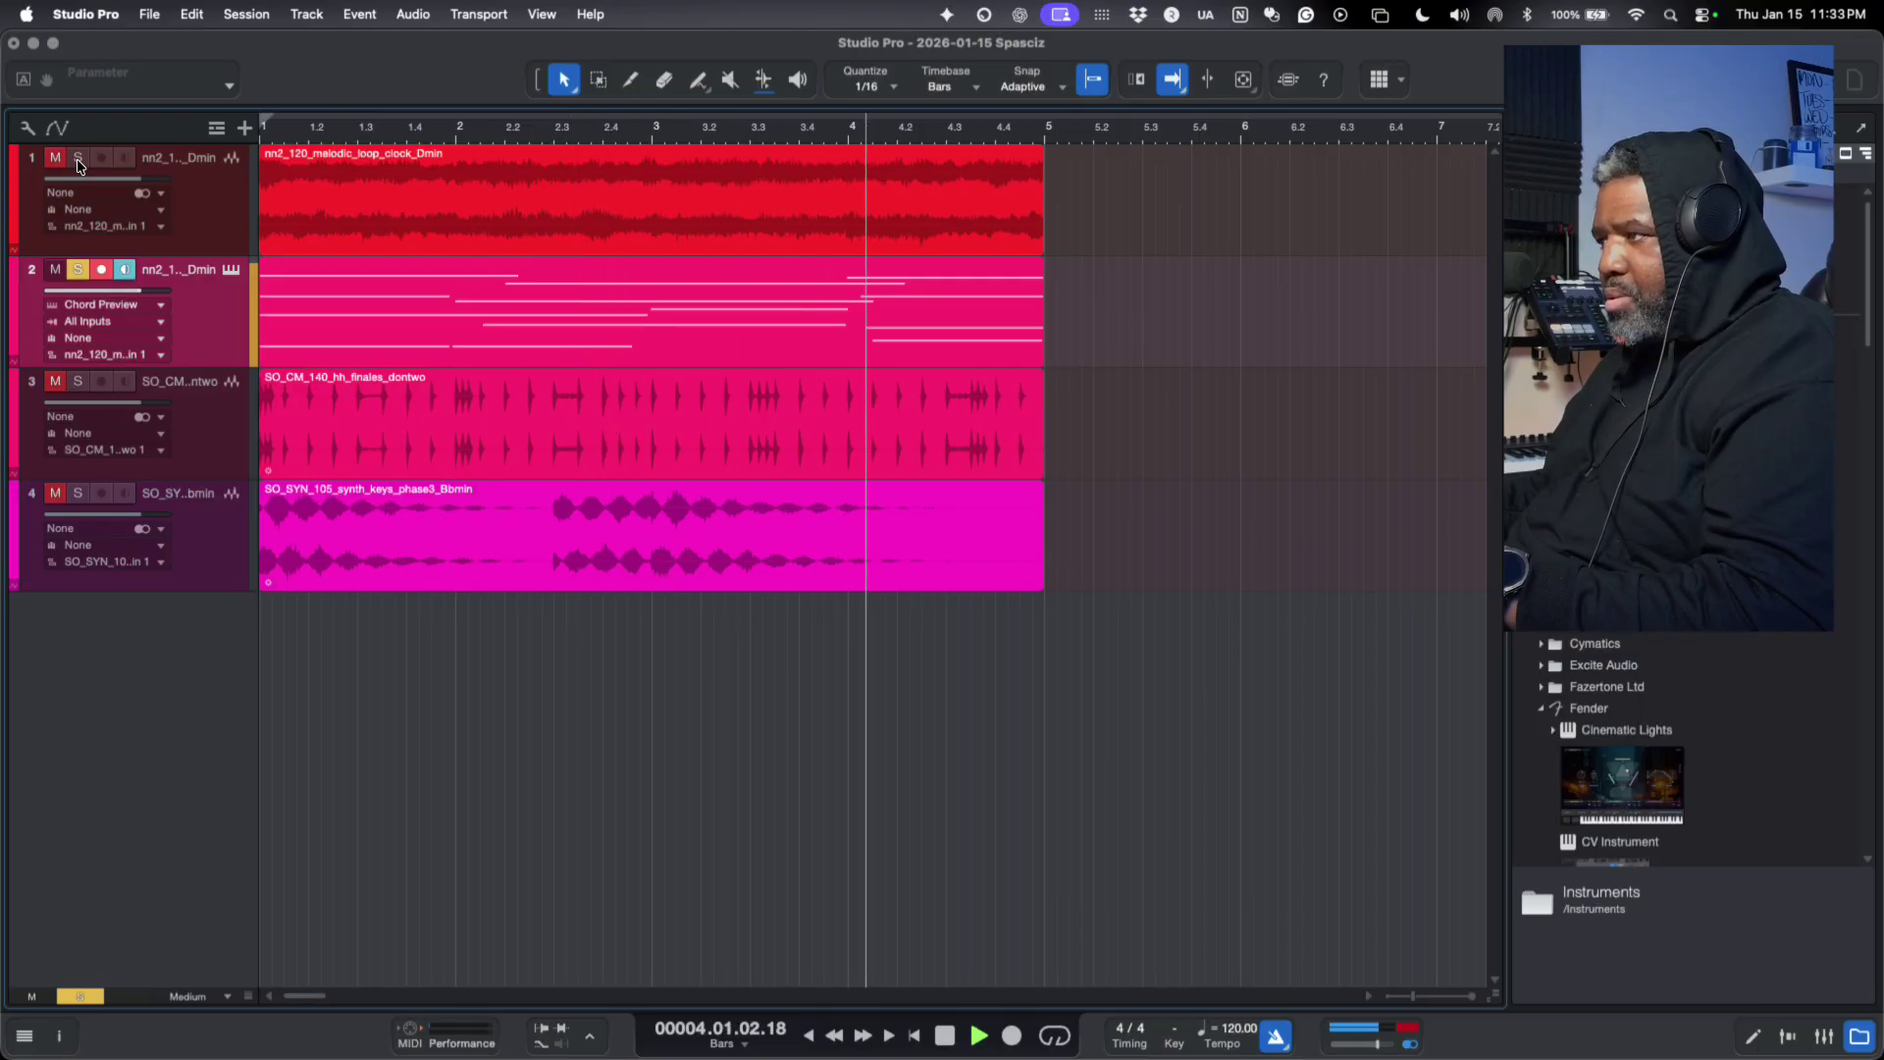
pyautogui.press('space')
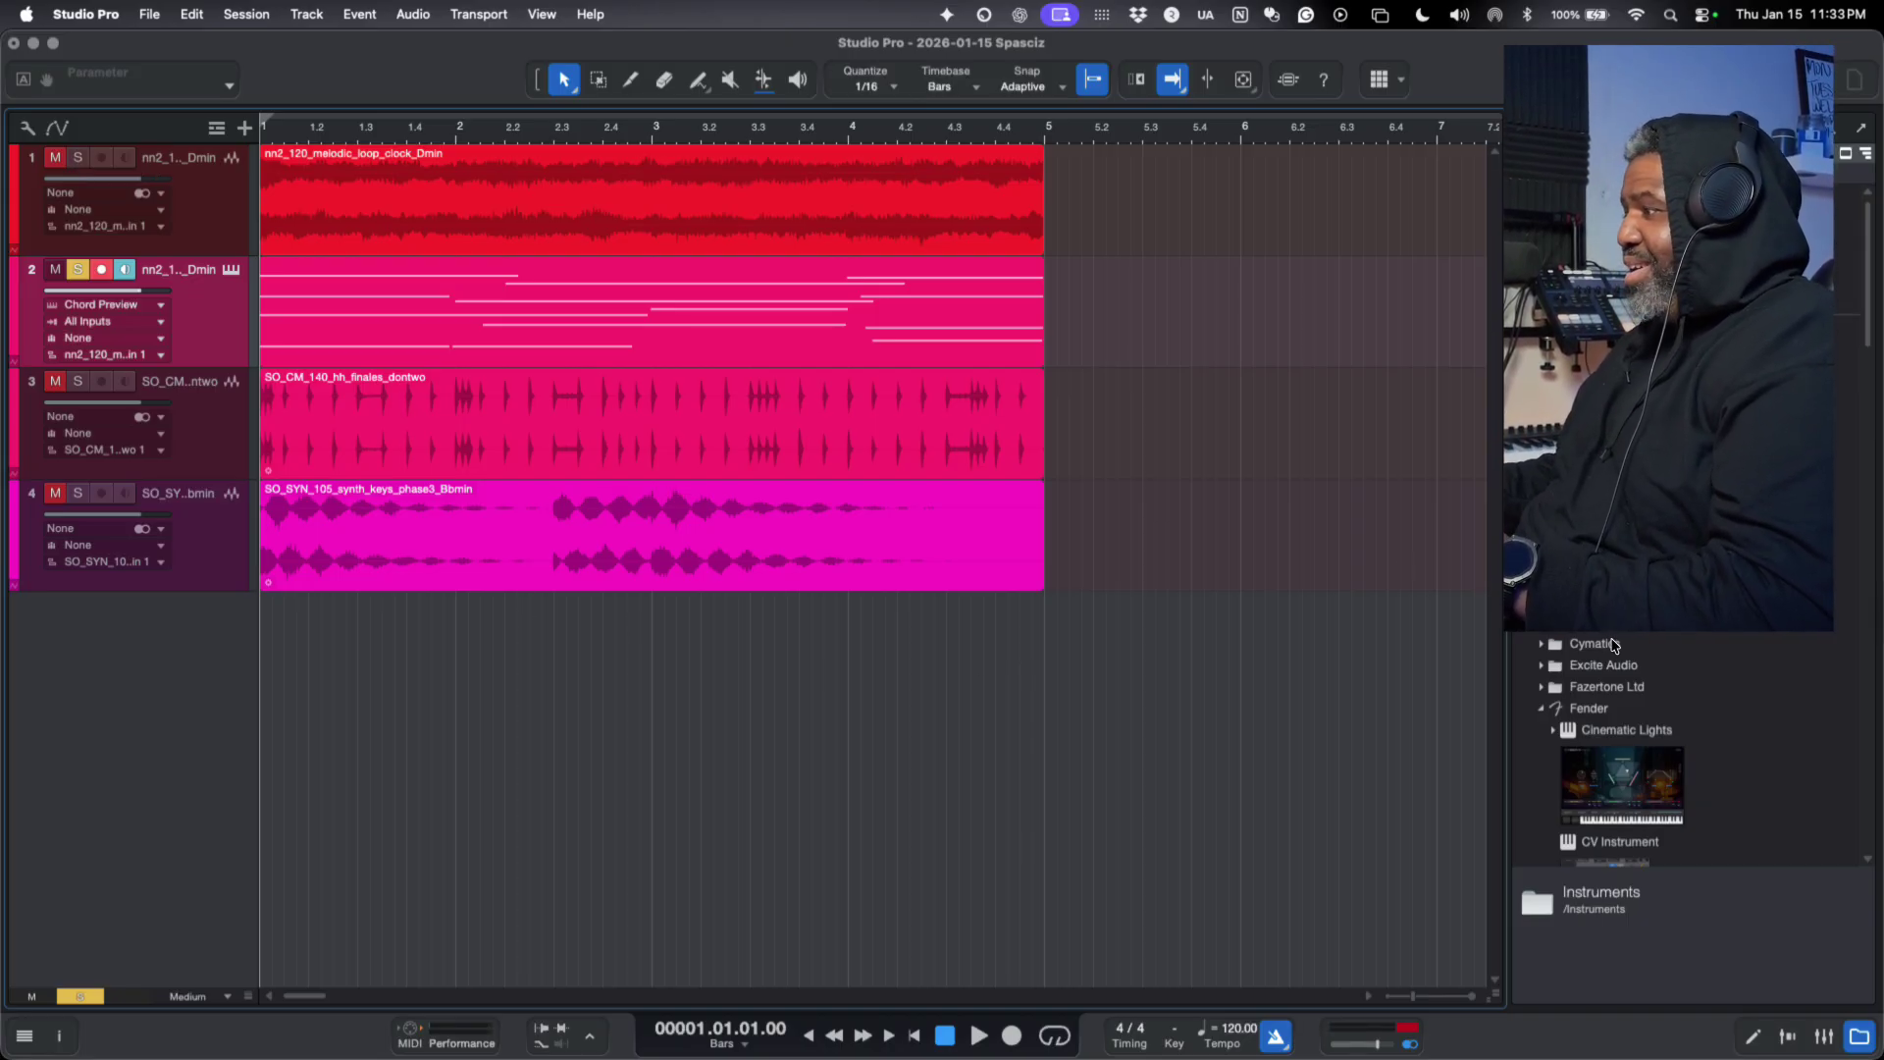
pyautogui.scroll(-5, 1614, 645)
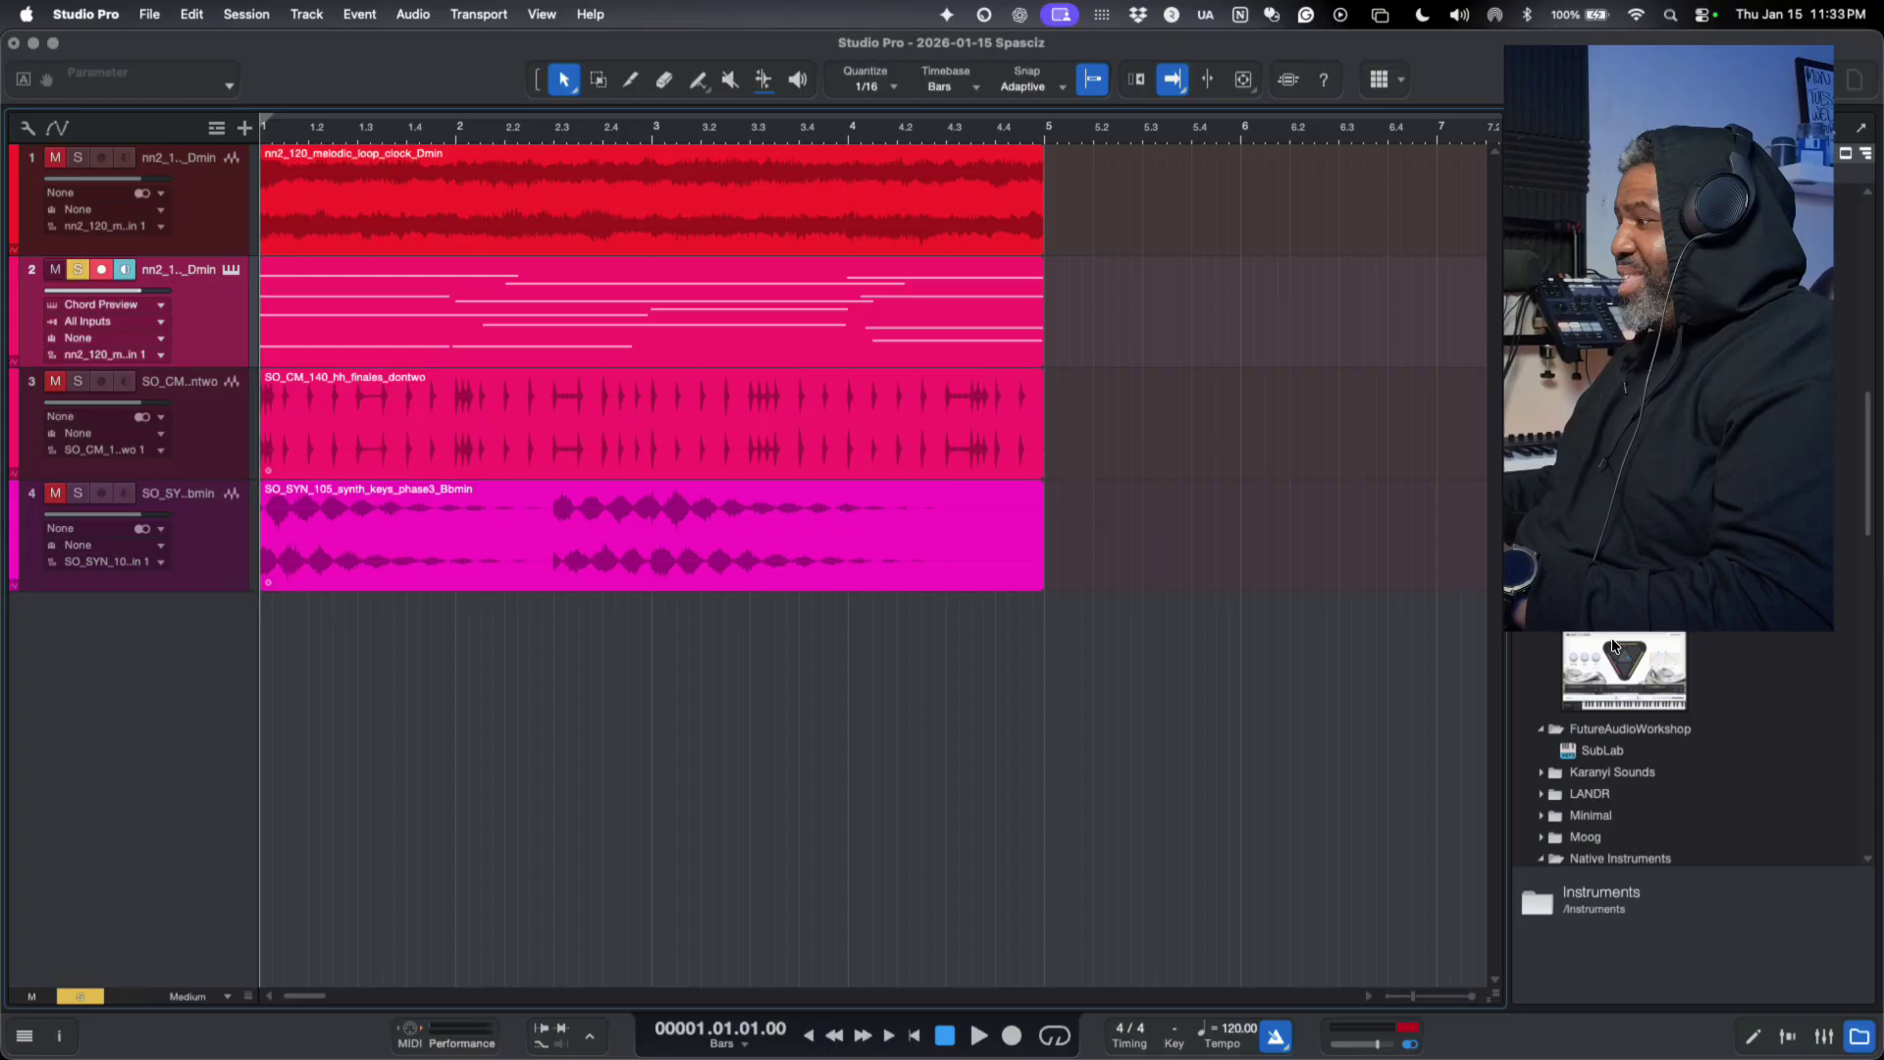
pyautogui.scroll(-5, 1614, 645)
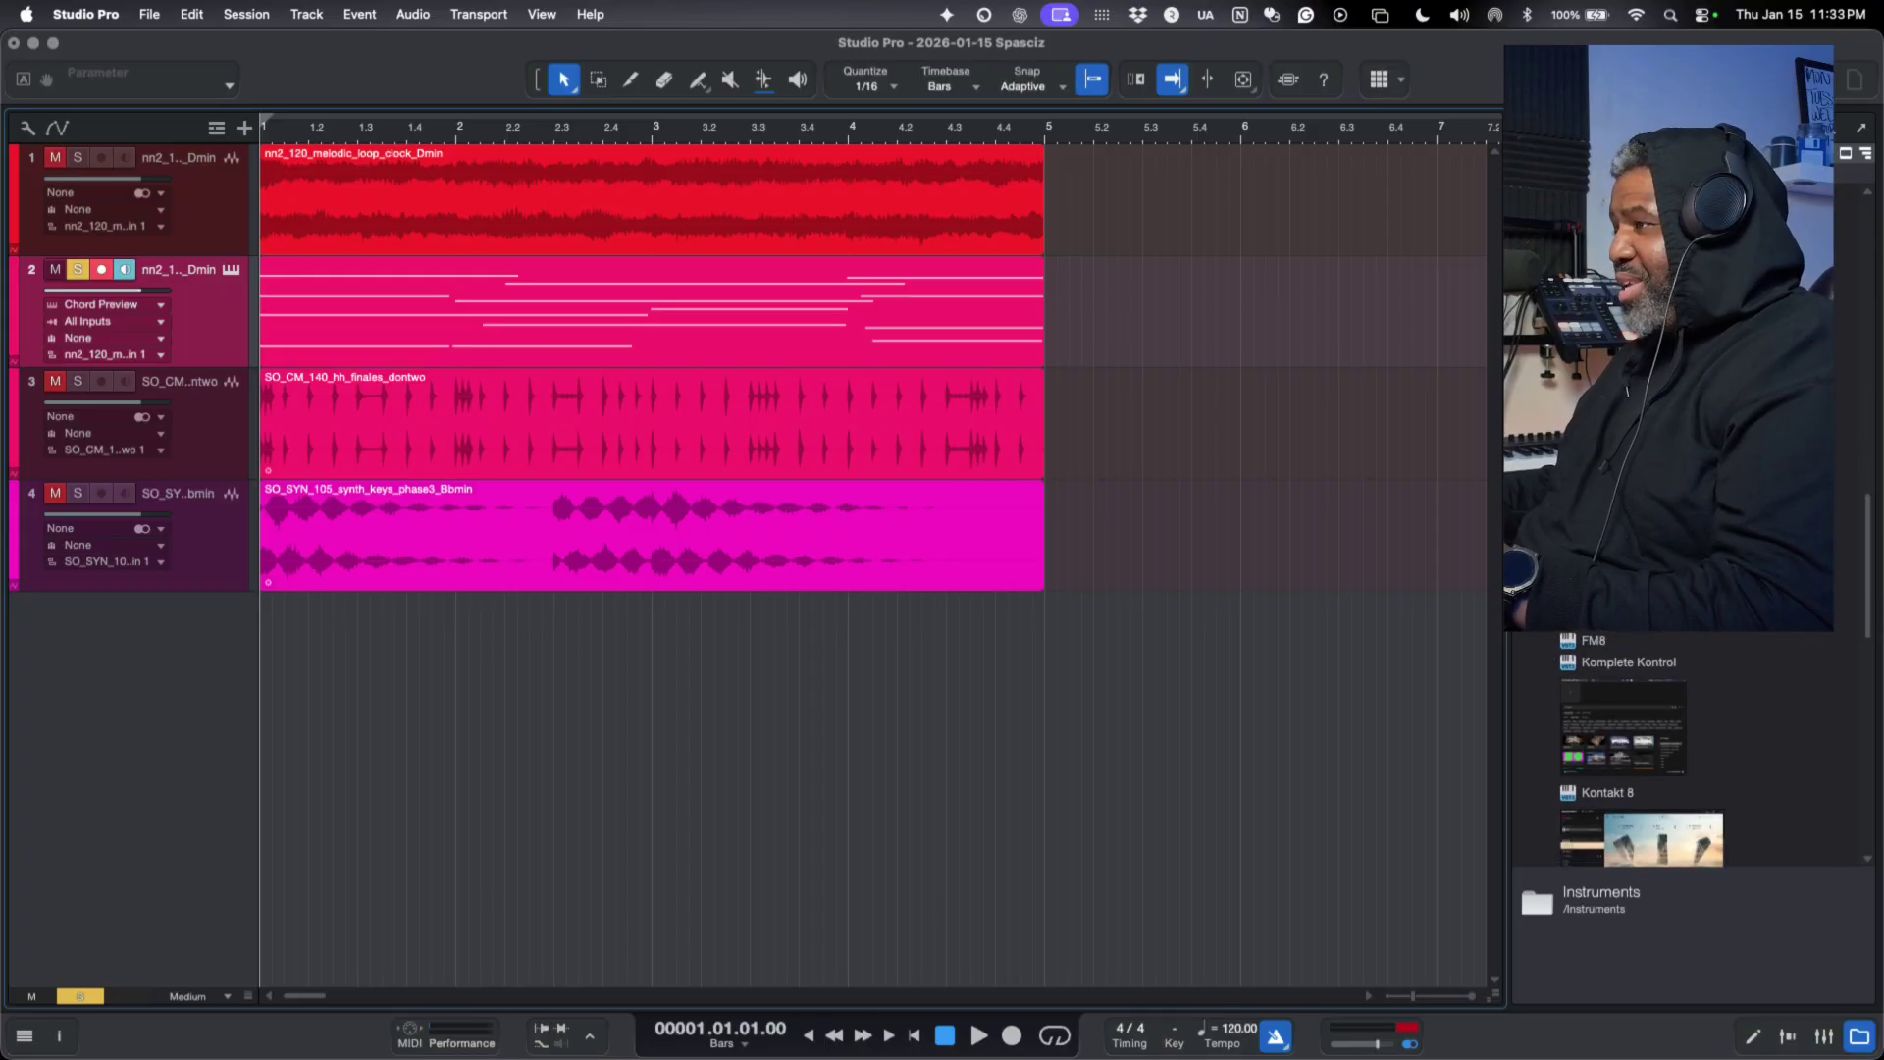
# - Replace Chord Preview with Absynth 6 using the Harmonic Chord synth pad preset, then play
pyautogui.moveTo(1614, 628); pyautogui.dragTo(989, 312)
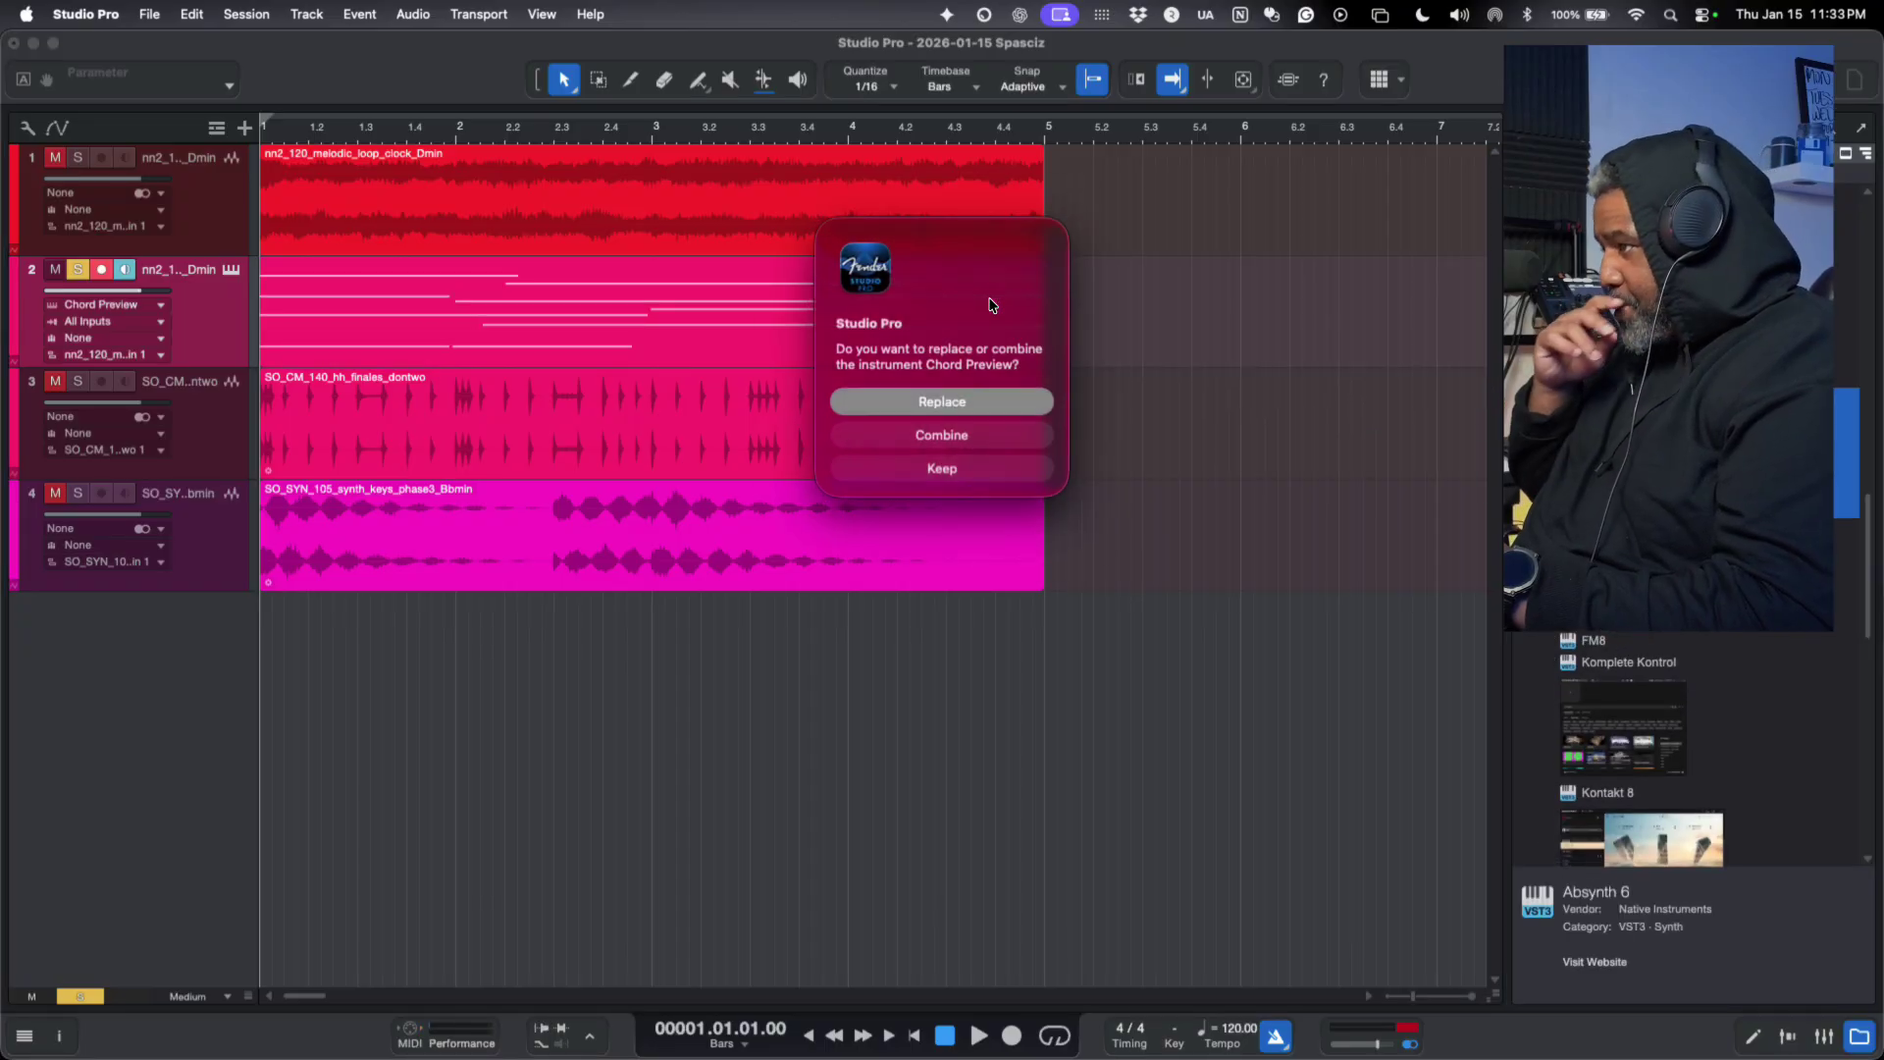
pyautogui.click(962, 403)
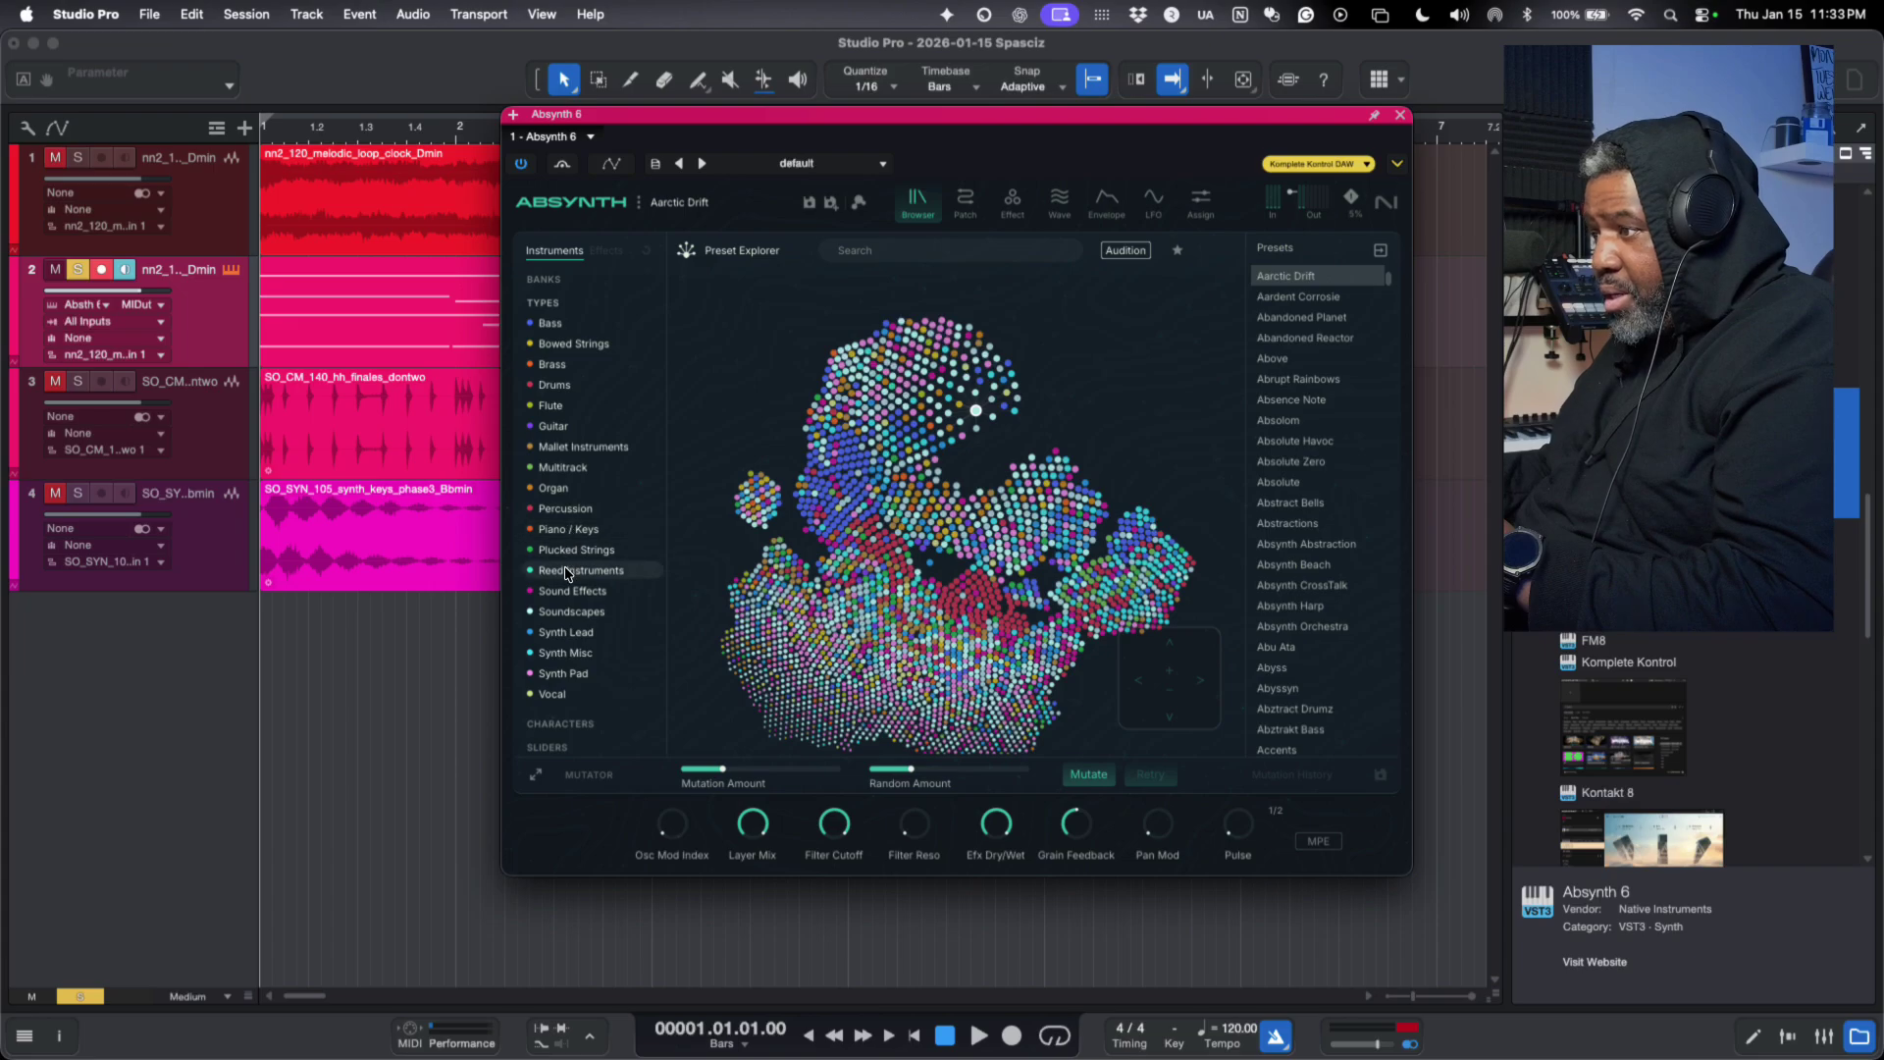
pyautogui.click(574, 673)
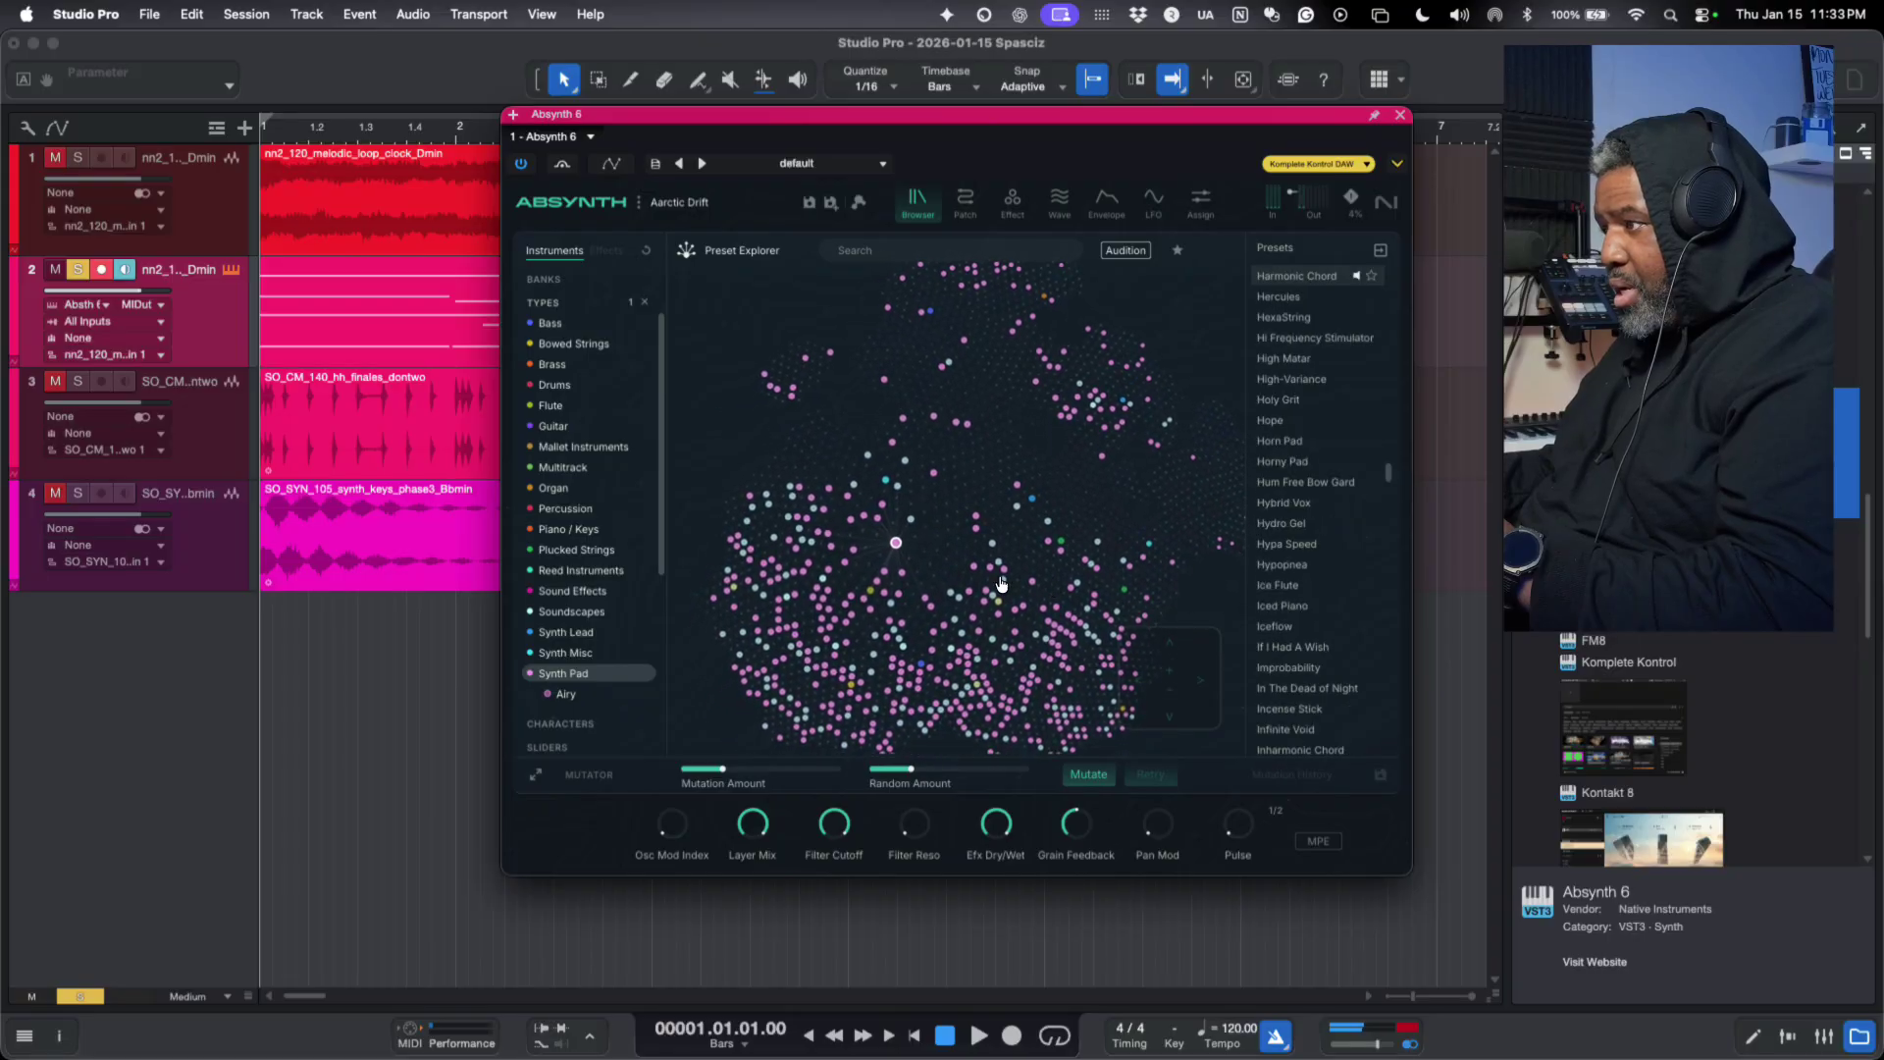
pyautogui.click(898, 541)
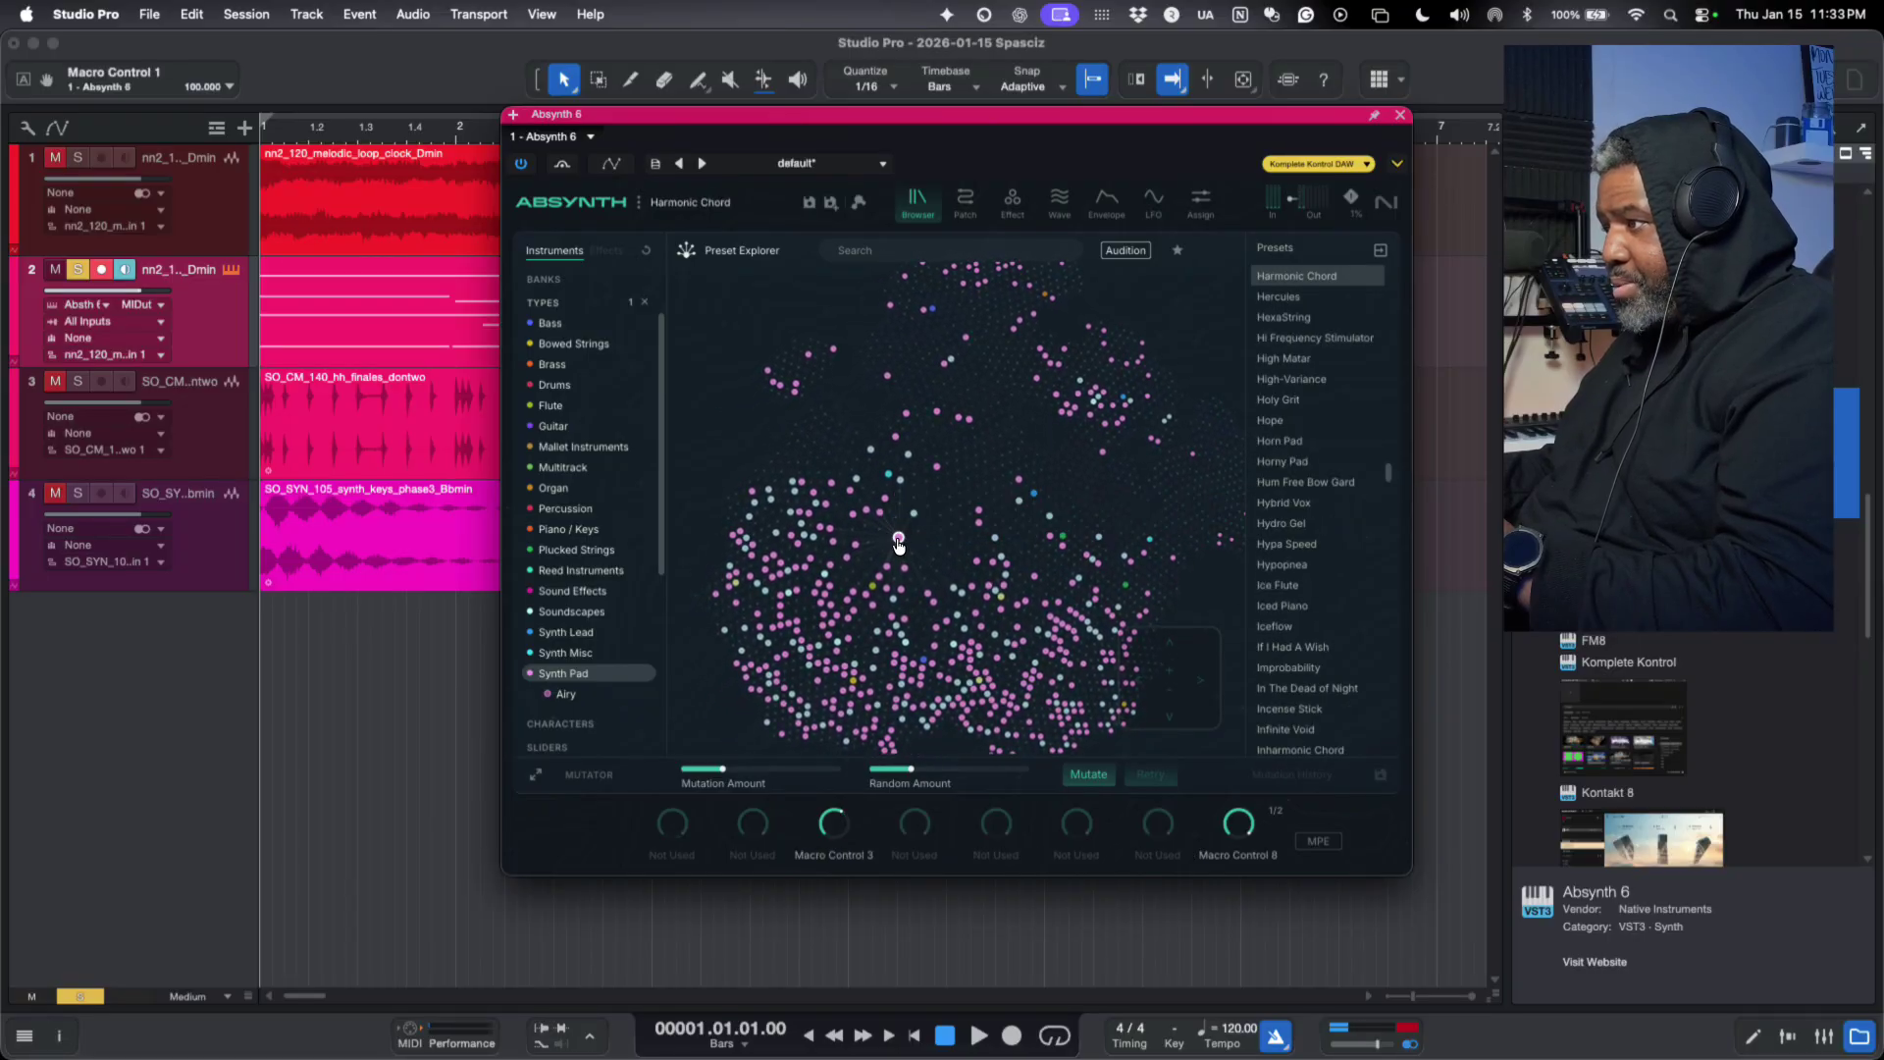
pyautogui.click(1400, 115)
pyautogui.press('space')
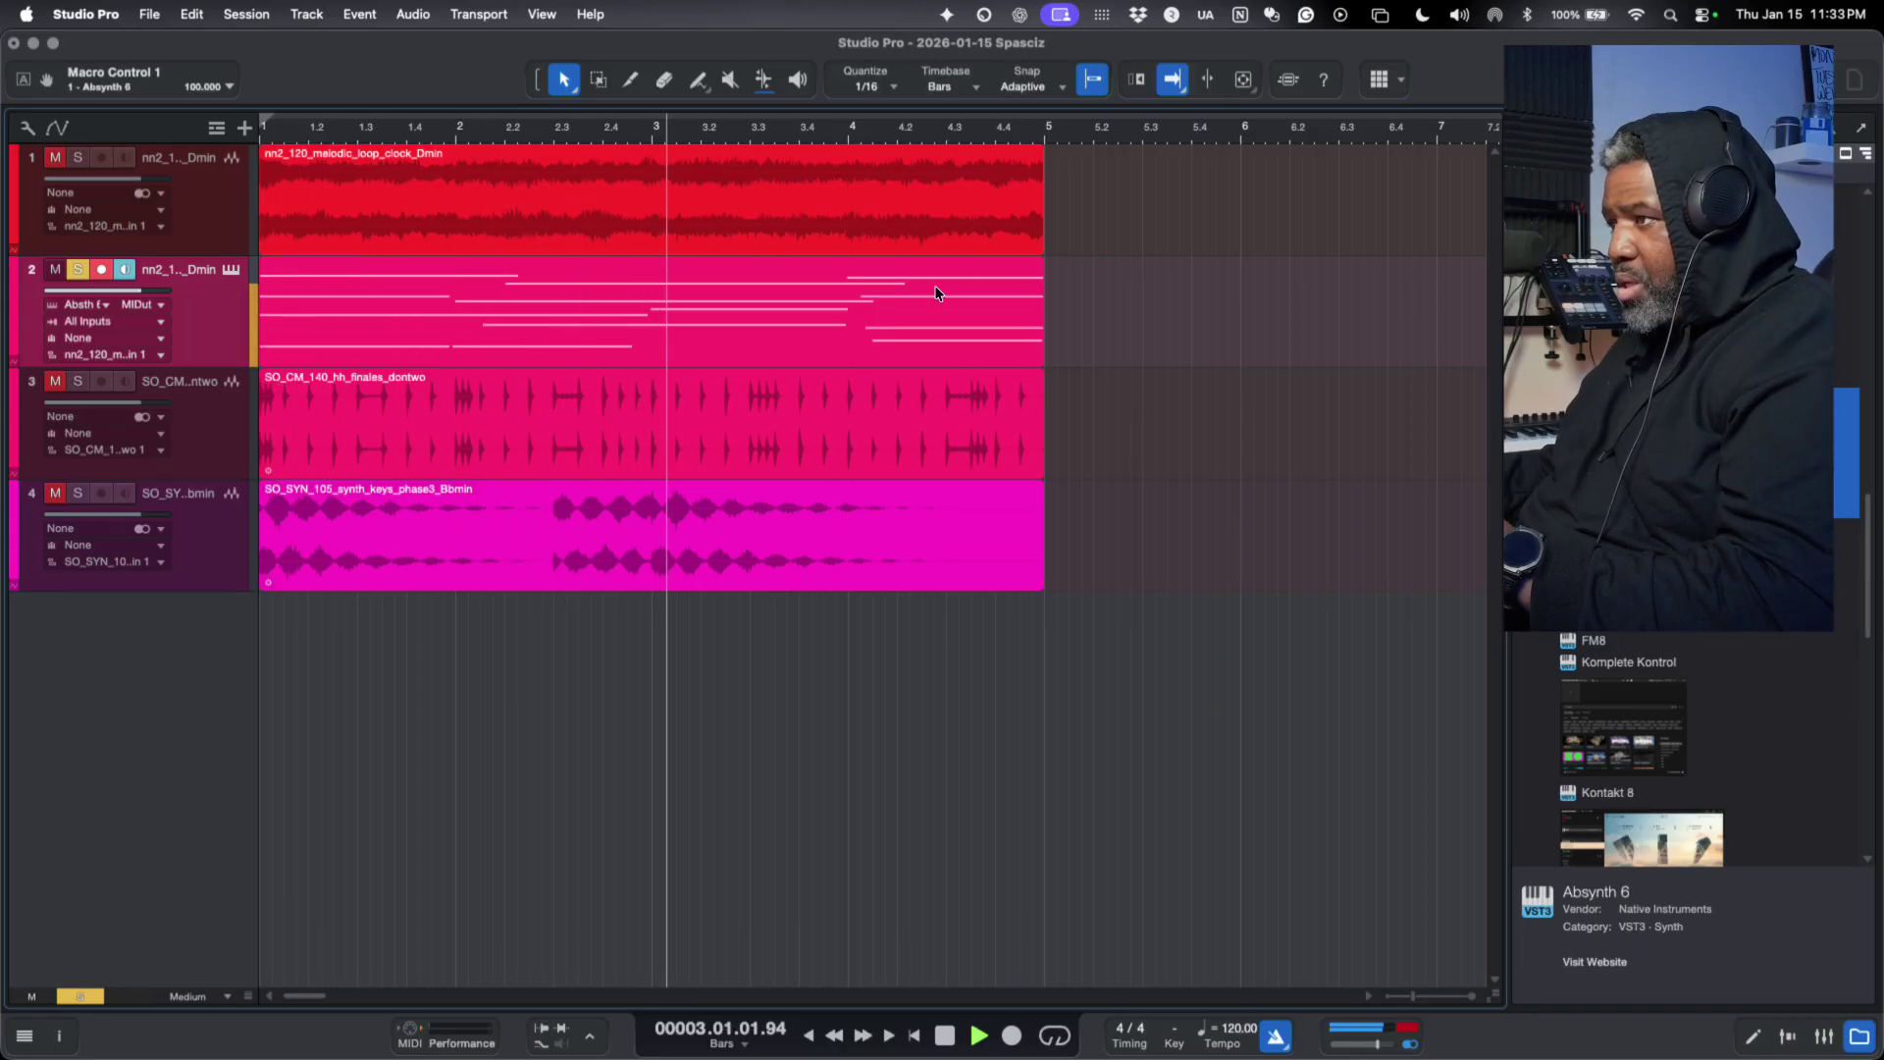
# - Switch track 2's Absynth 6 to the Horny Pad preset and audition it
pyautogui.press('space')
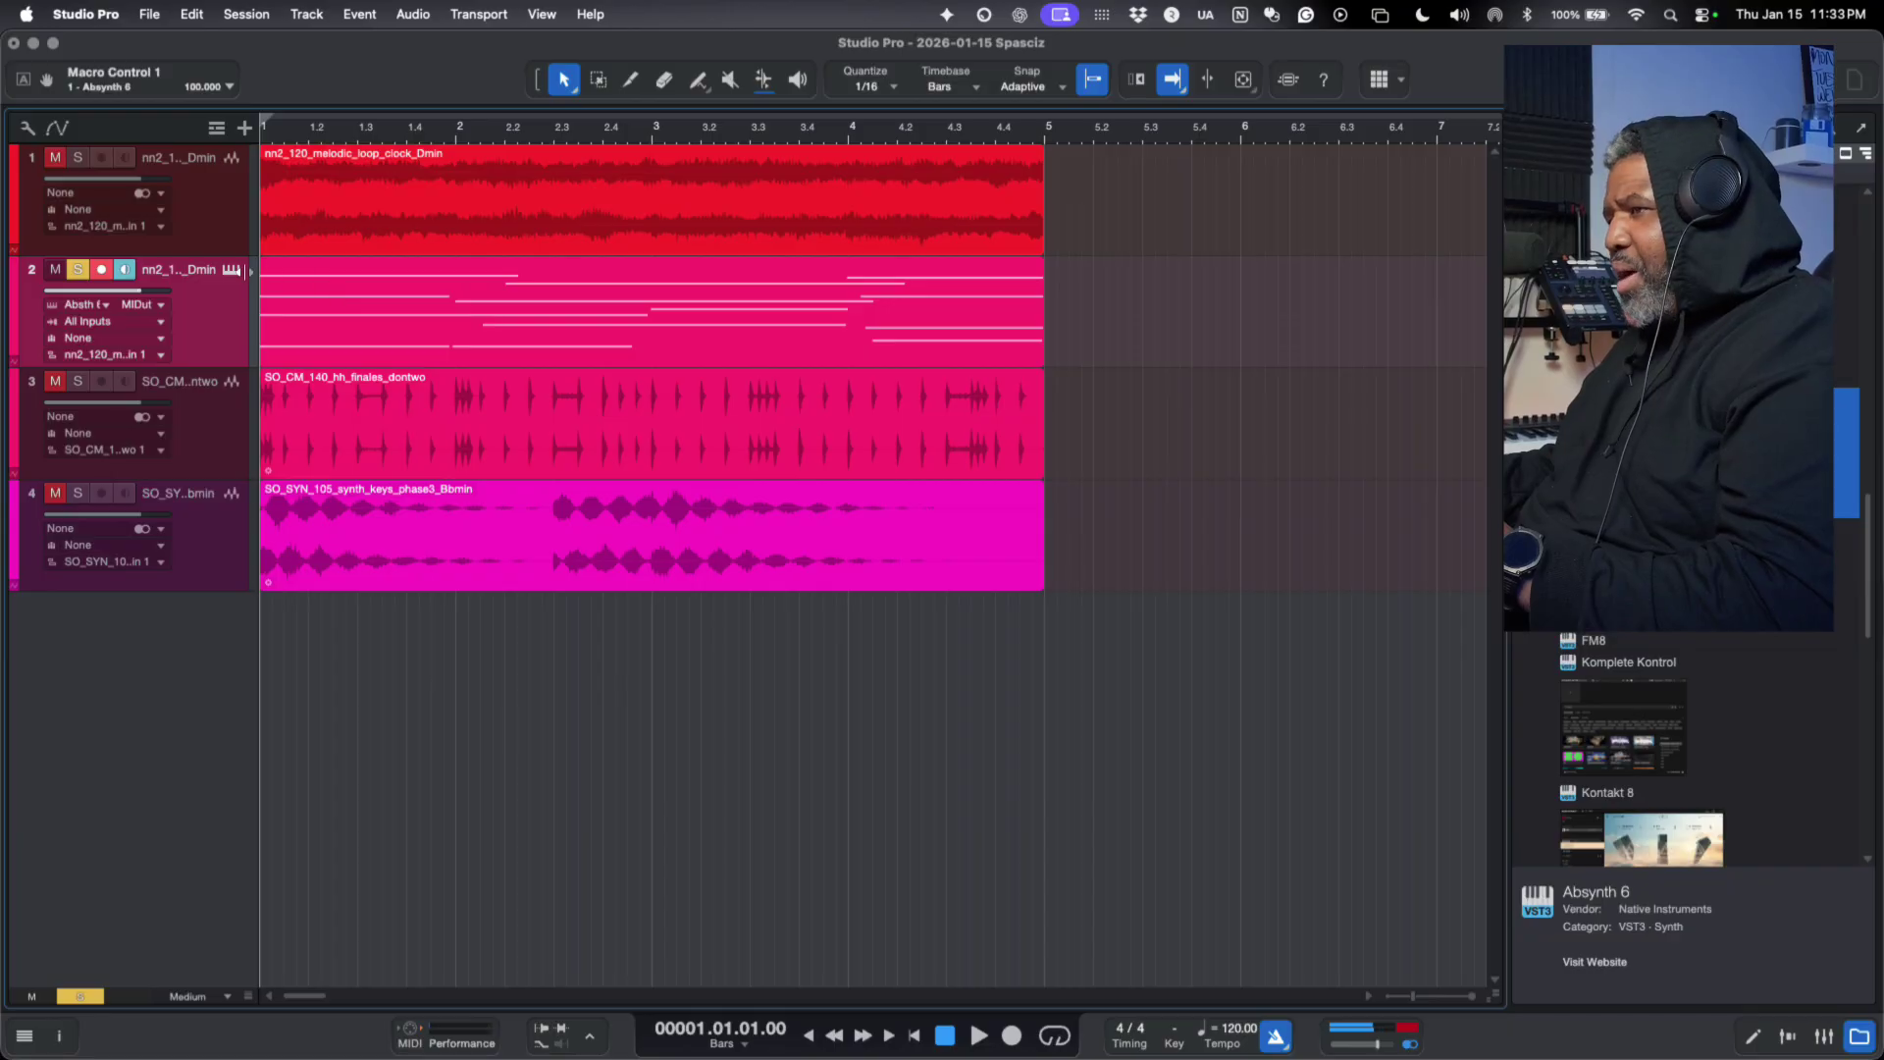
pyautogui.click(232, 271)
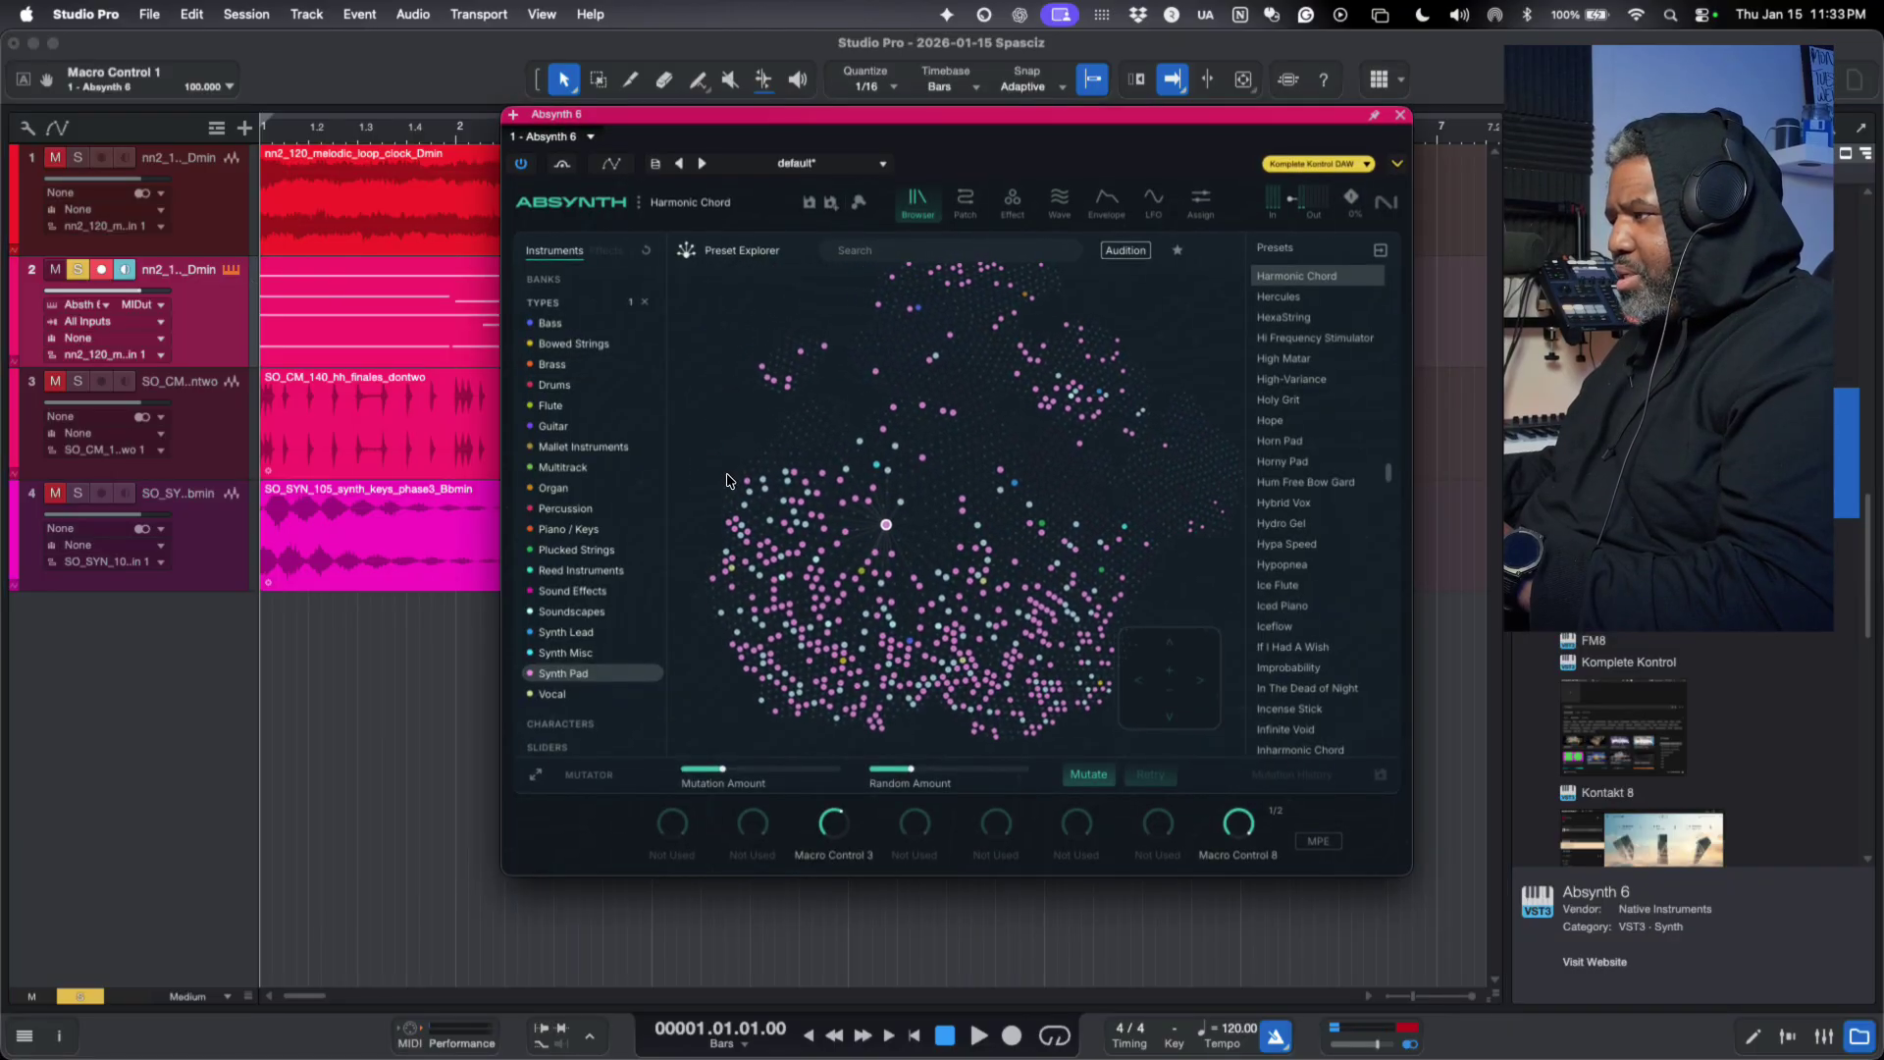
pyautogui.click(1280, 461)
pyautogui.press('space')
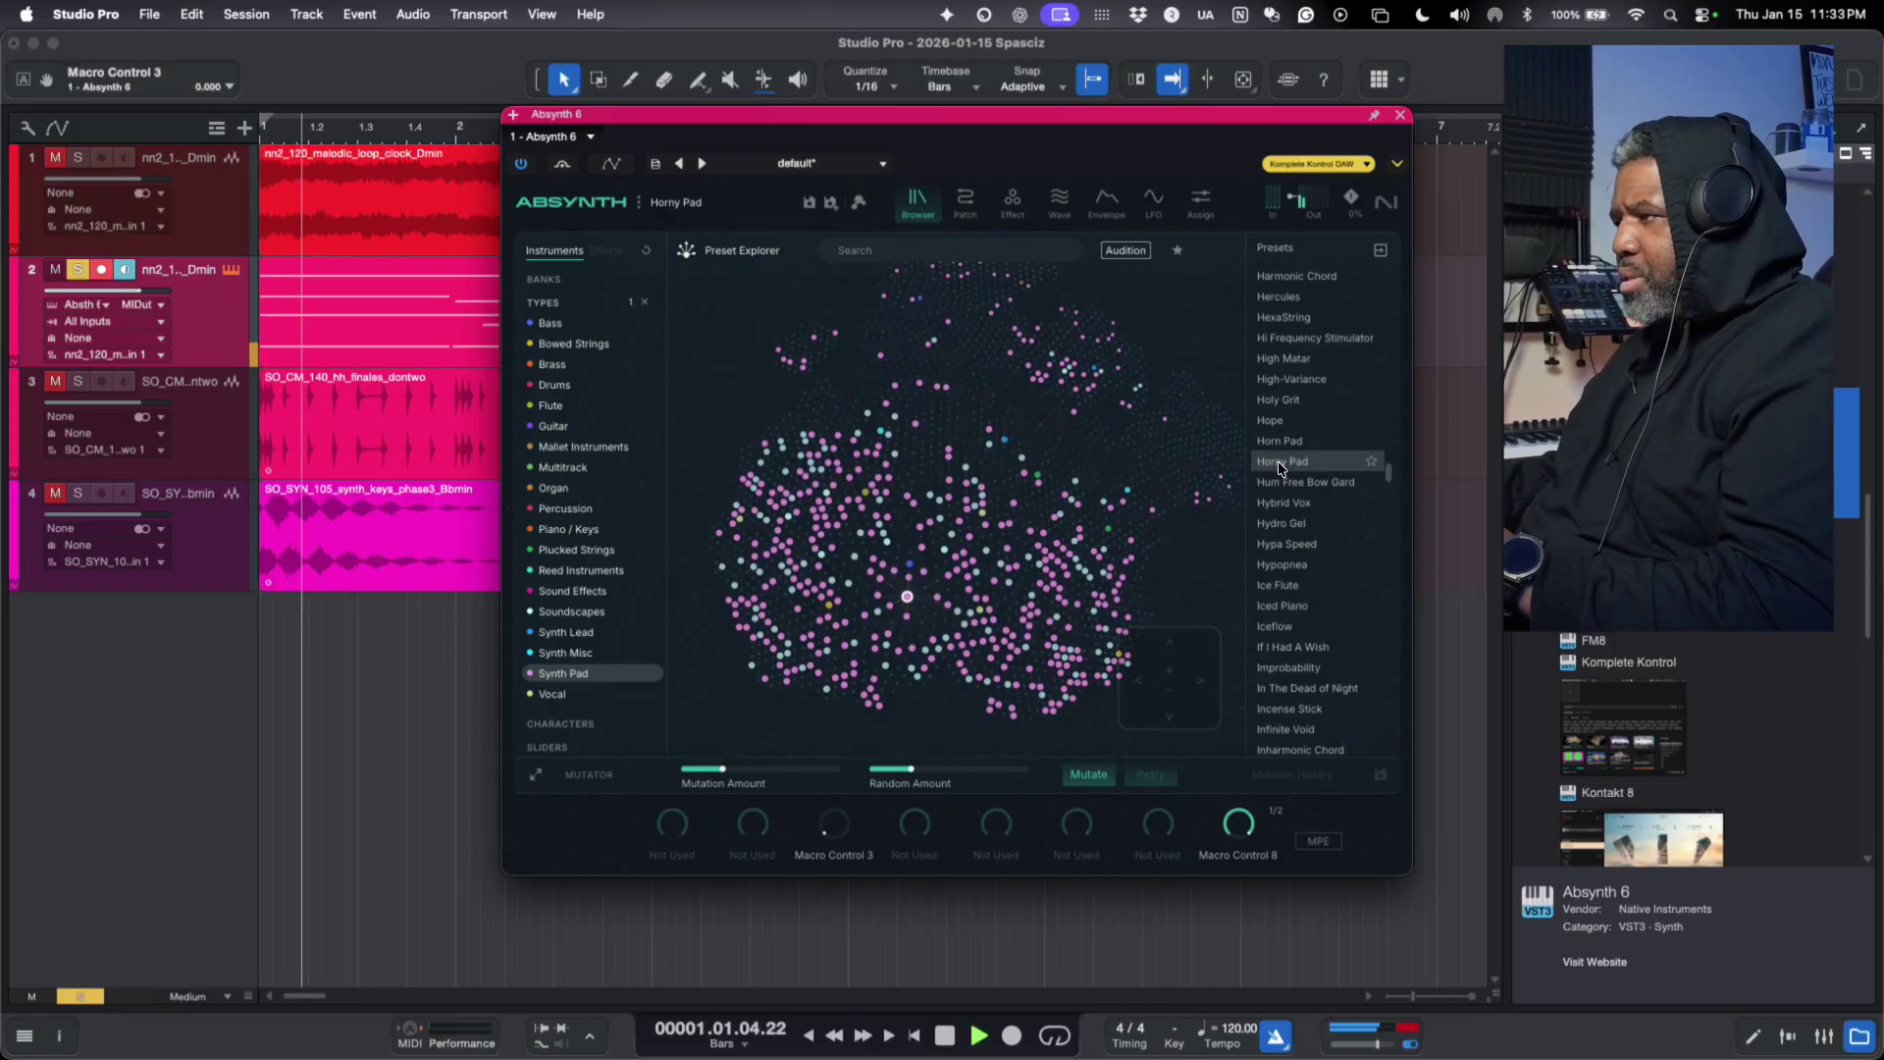
pyautogui.click(1400, 116)
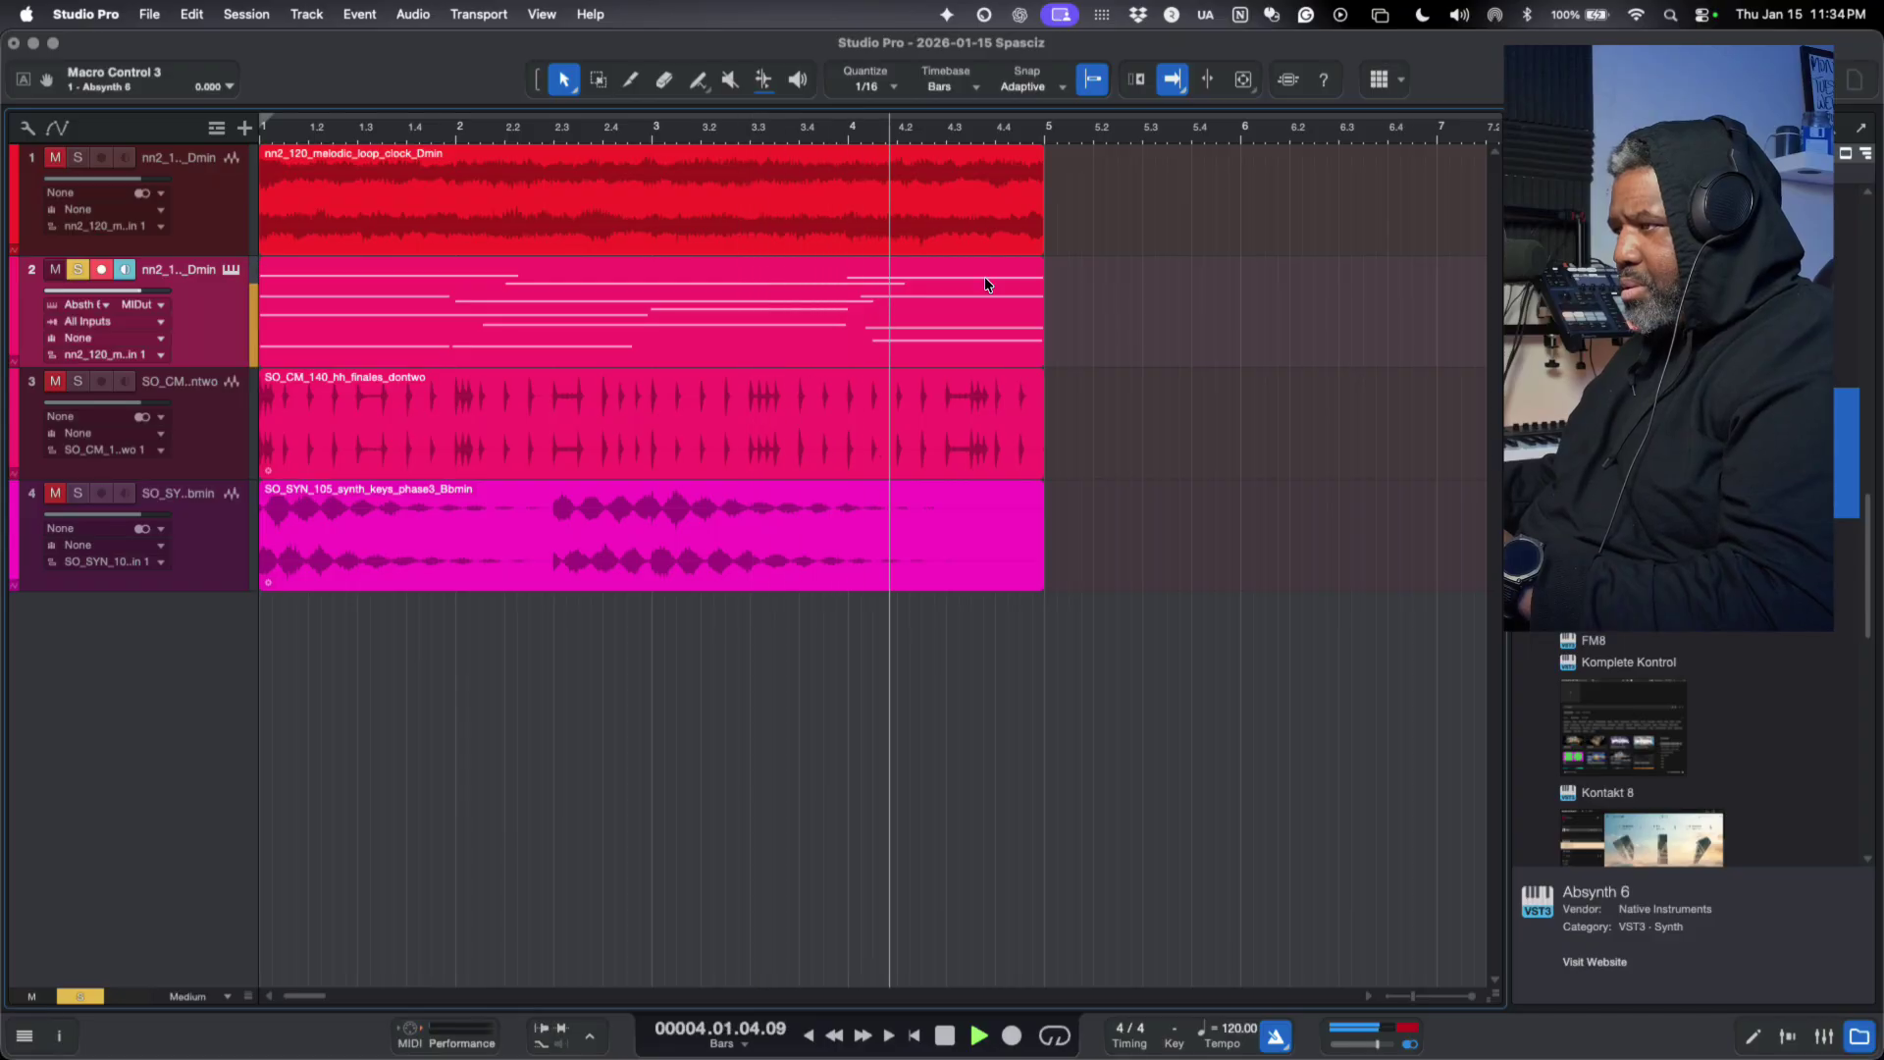
pyautogui.press('space')
# - Compare the extracted notes against the soloed melodic loop, then move synth keys above hi-hat
pyautogui.doubleClick(695, 301)
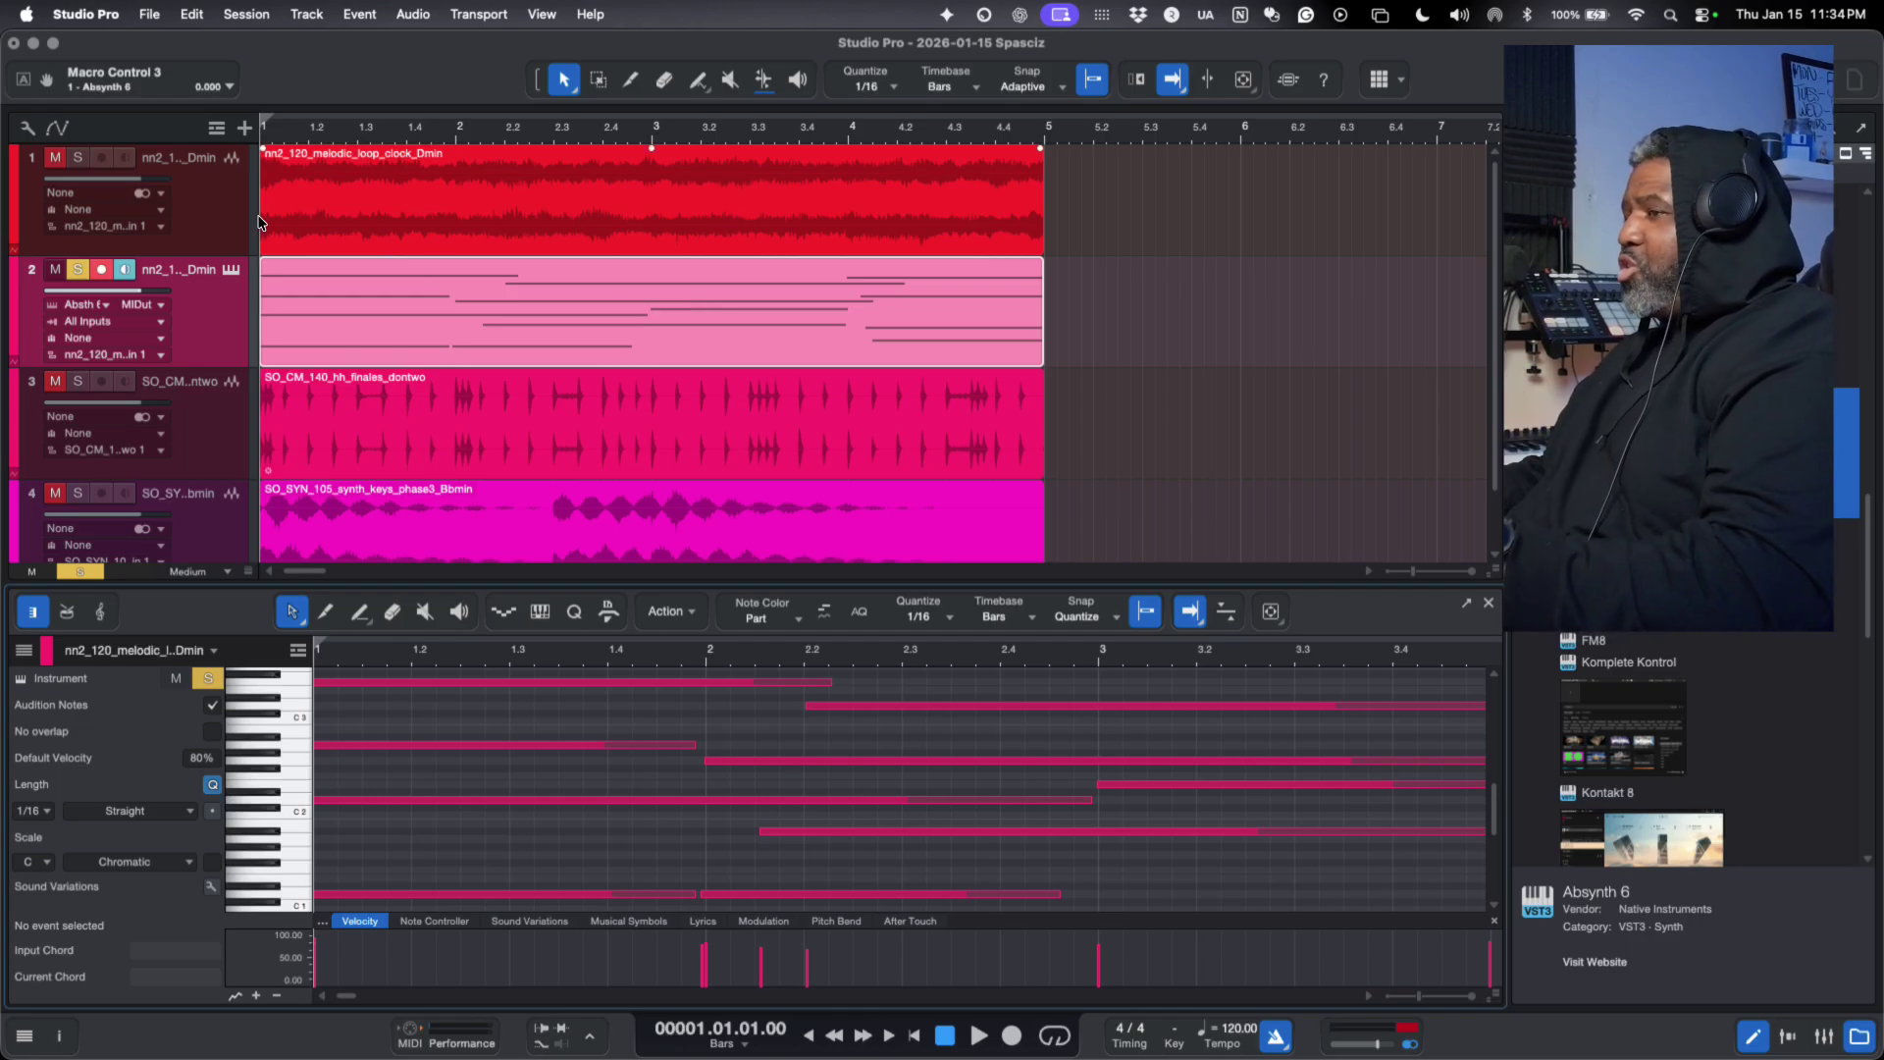
pyautogui.click(78, 159)
pyautogui.press('space')
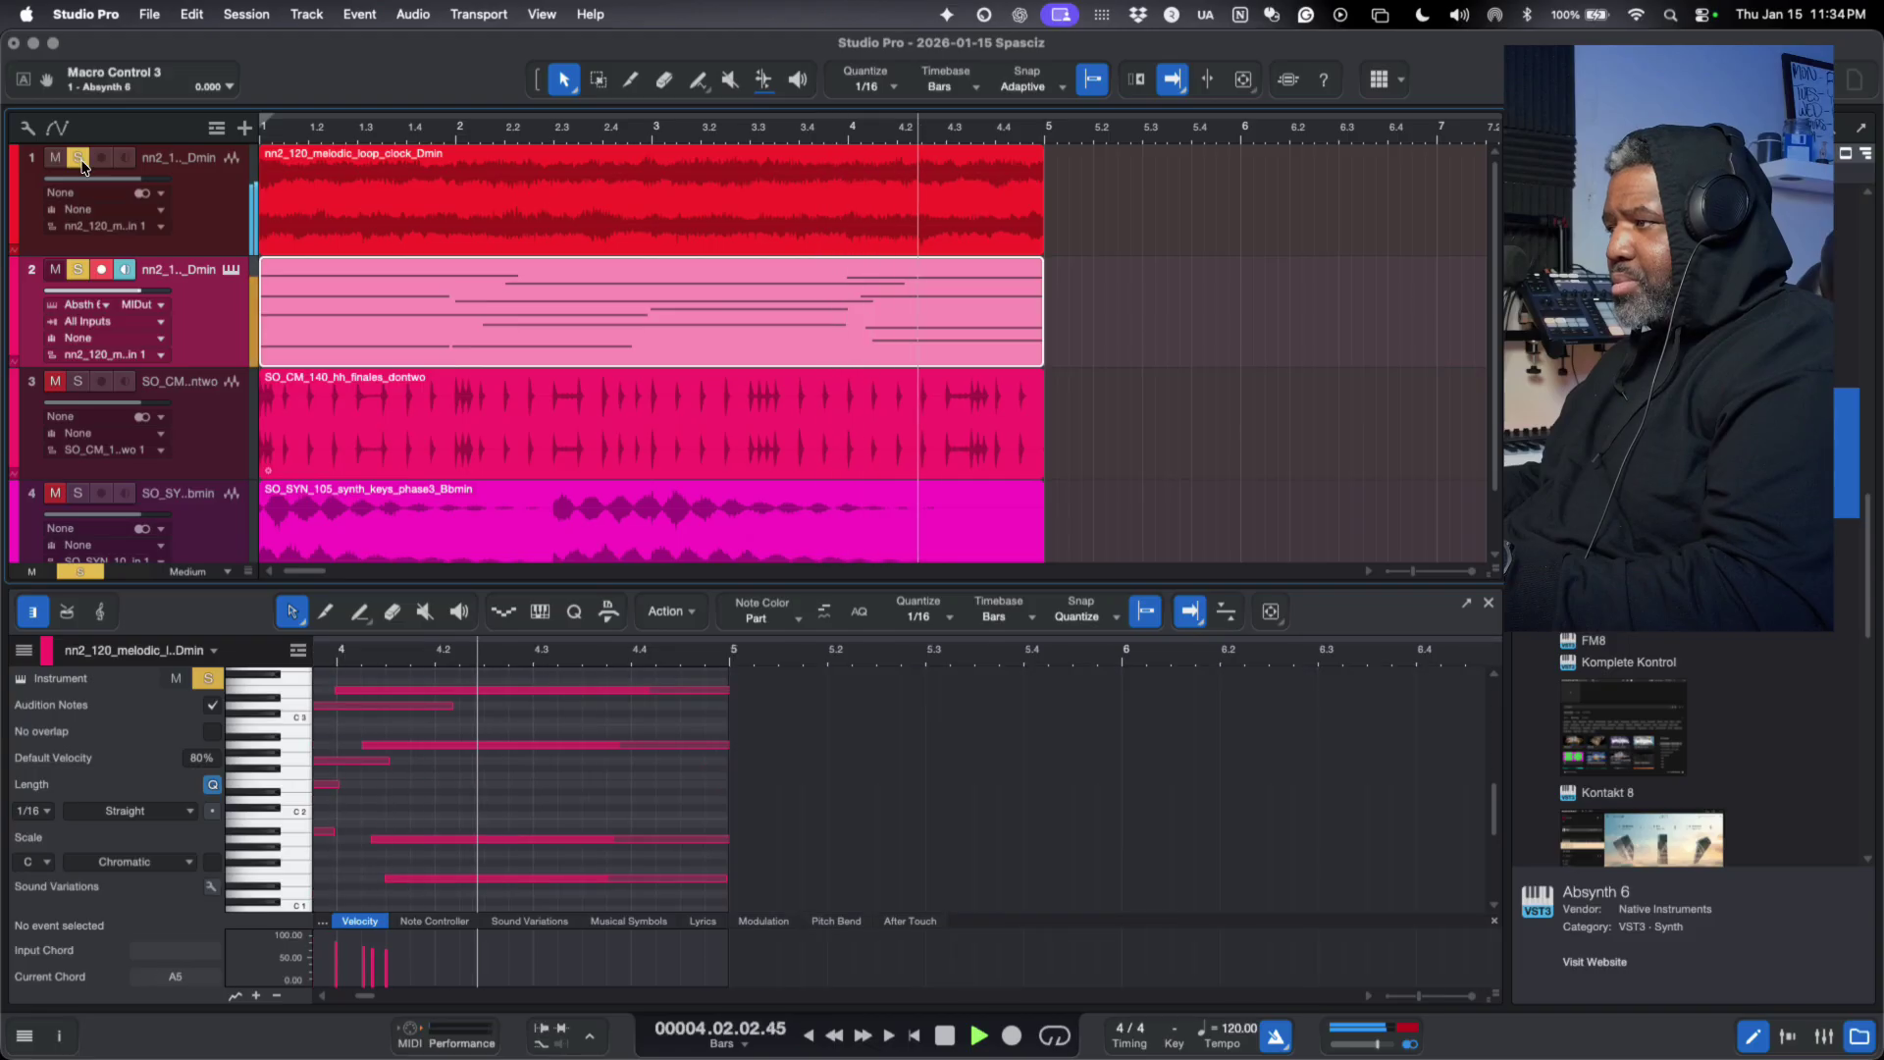
pyautogui.press('space')
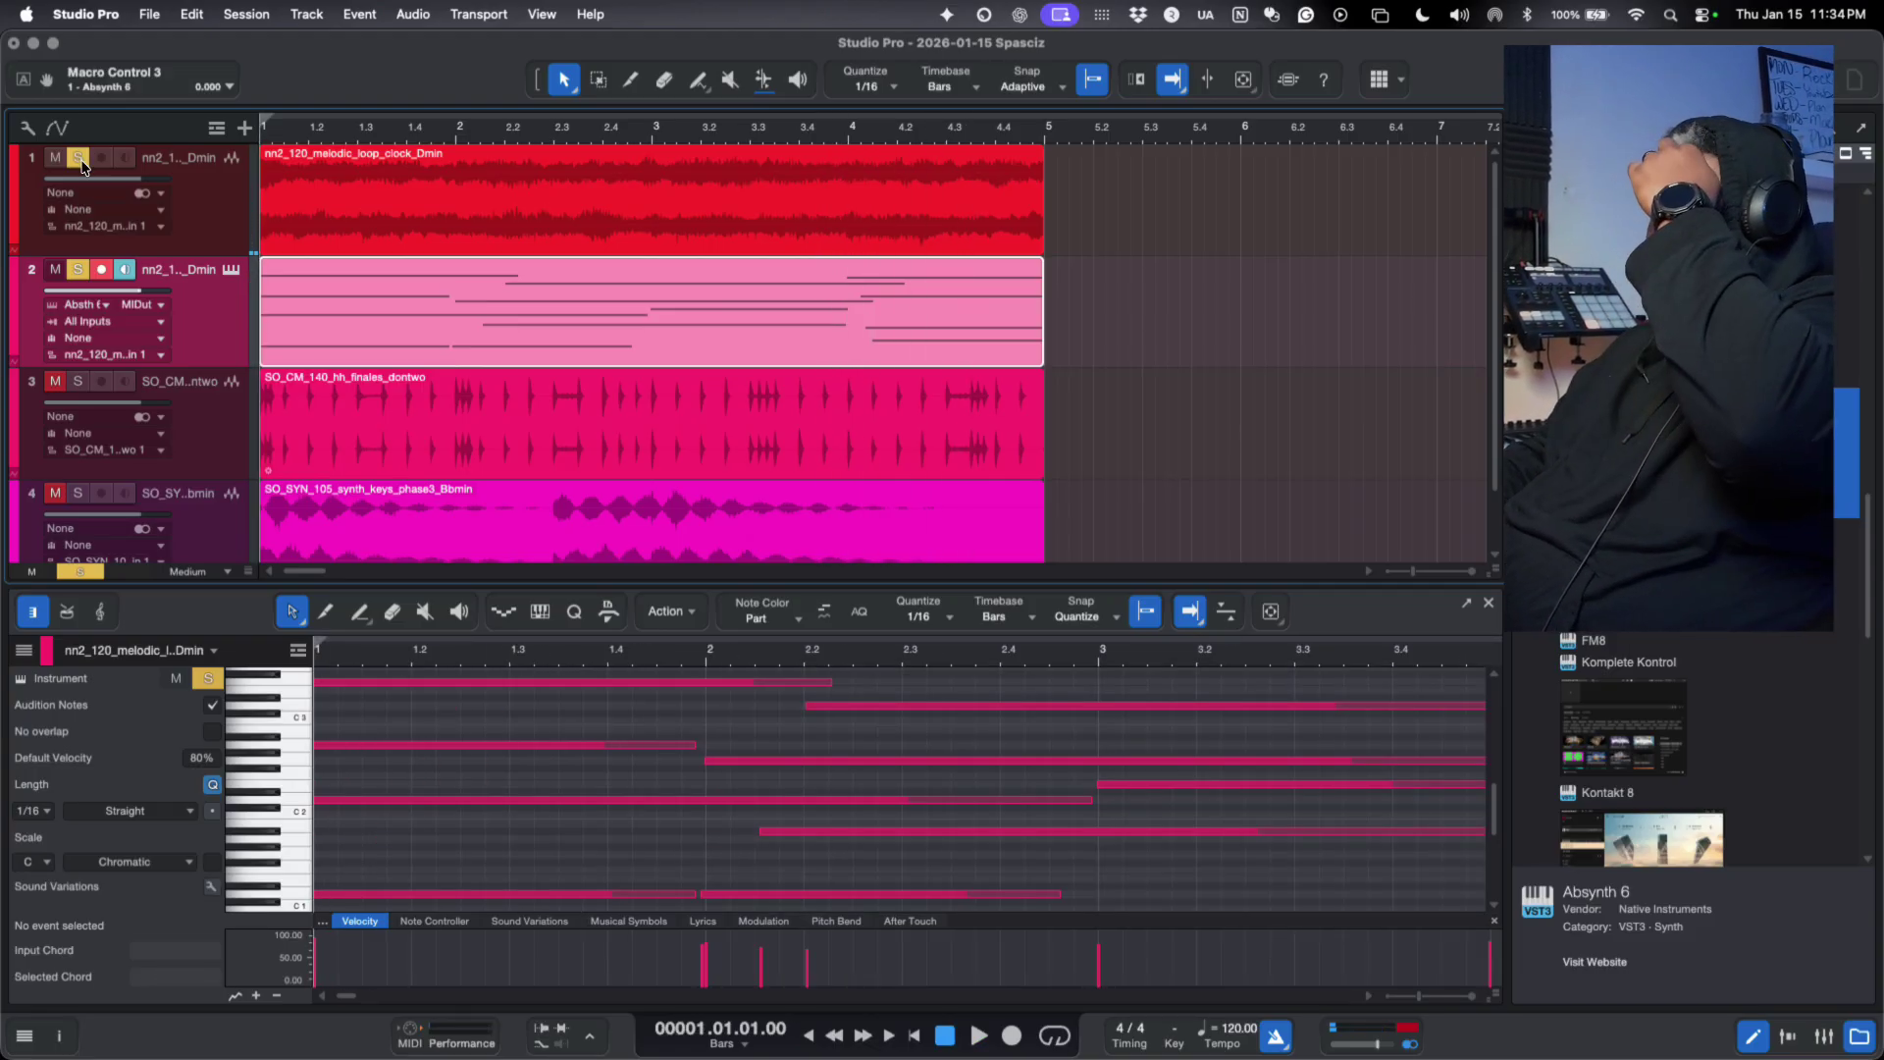
pyautogui.moveTo(204, 508); pyautogui.dragTo(209, 404)
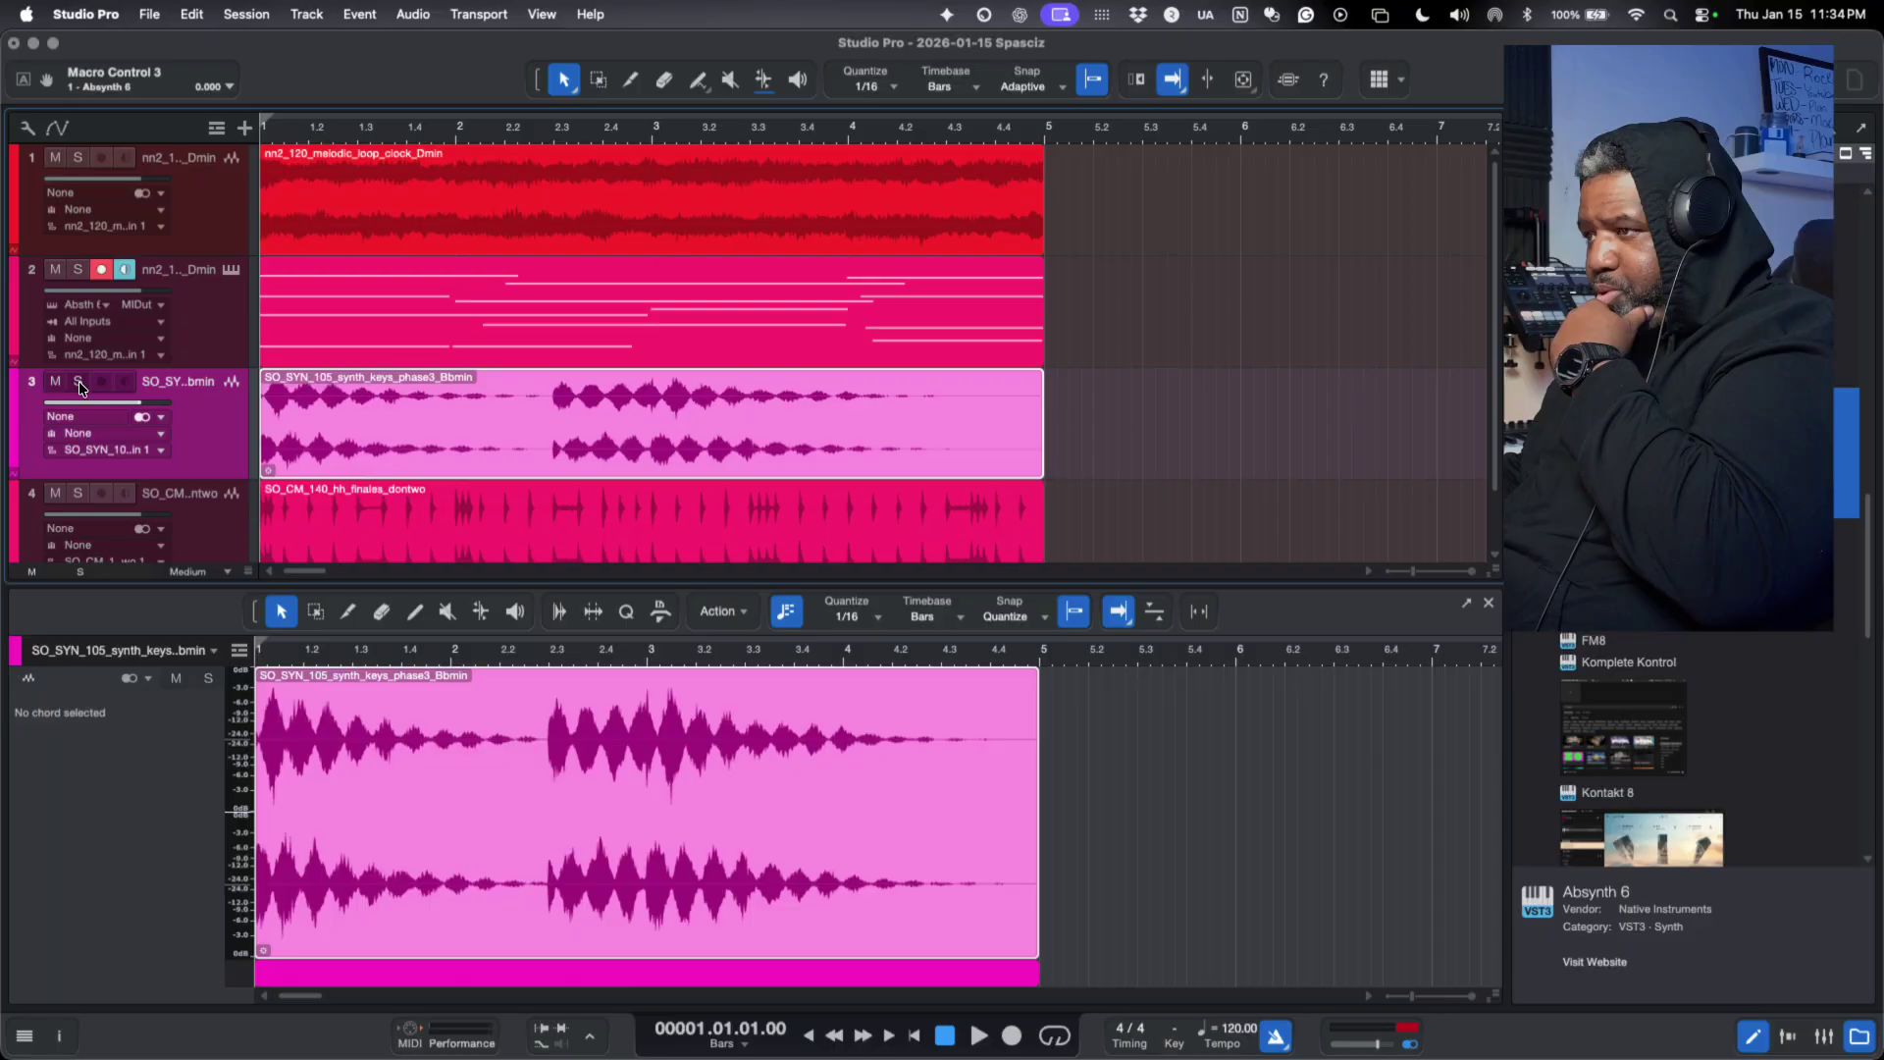
# - Play the soloed synth keys Bbmin loop, then extract its notes to MIDI
pyautogui.press('space')
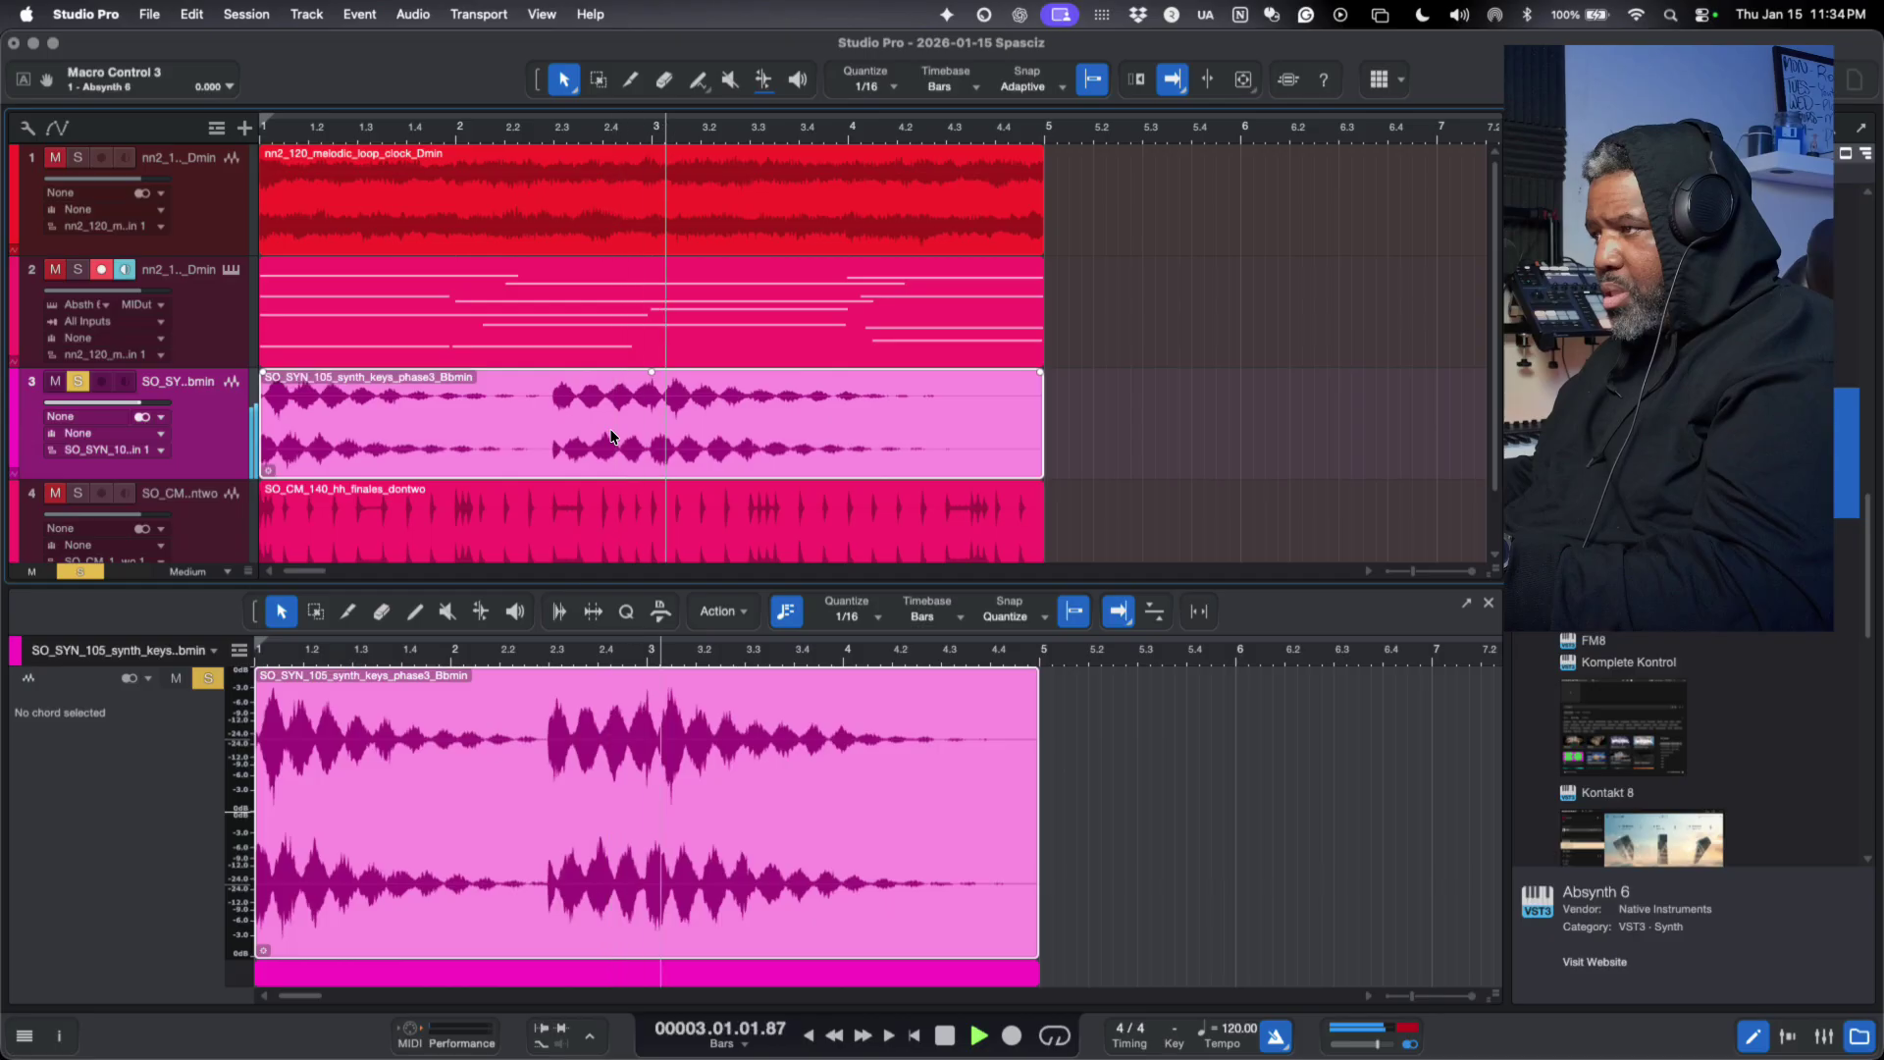
pyautogui.press('space')
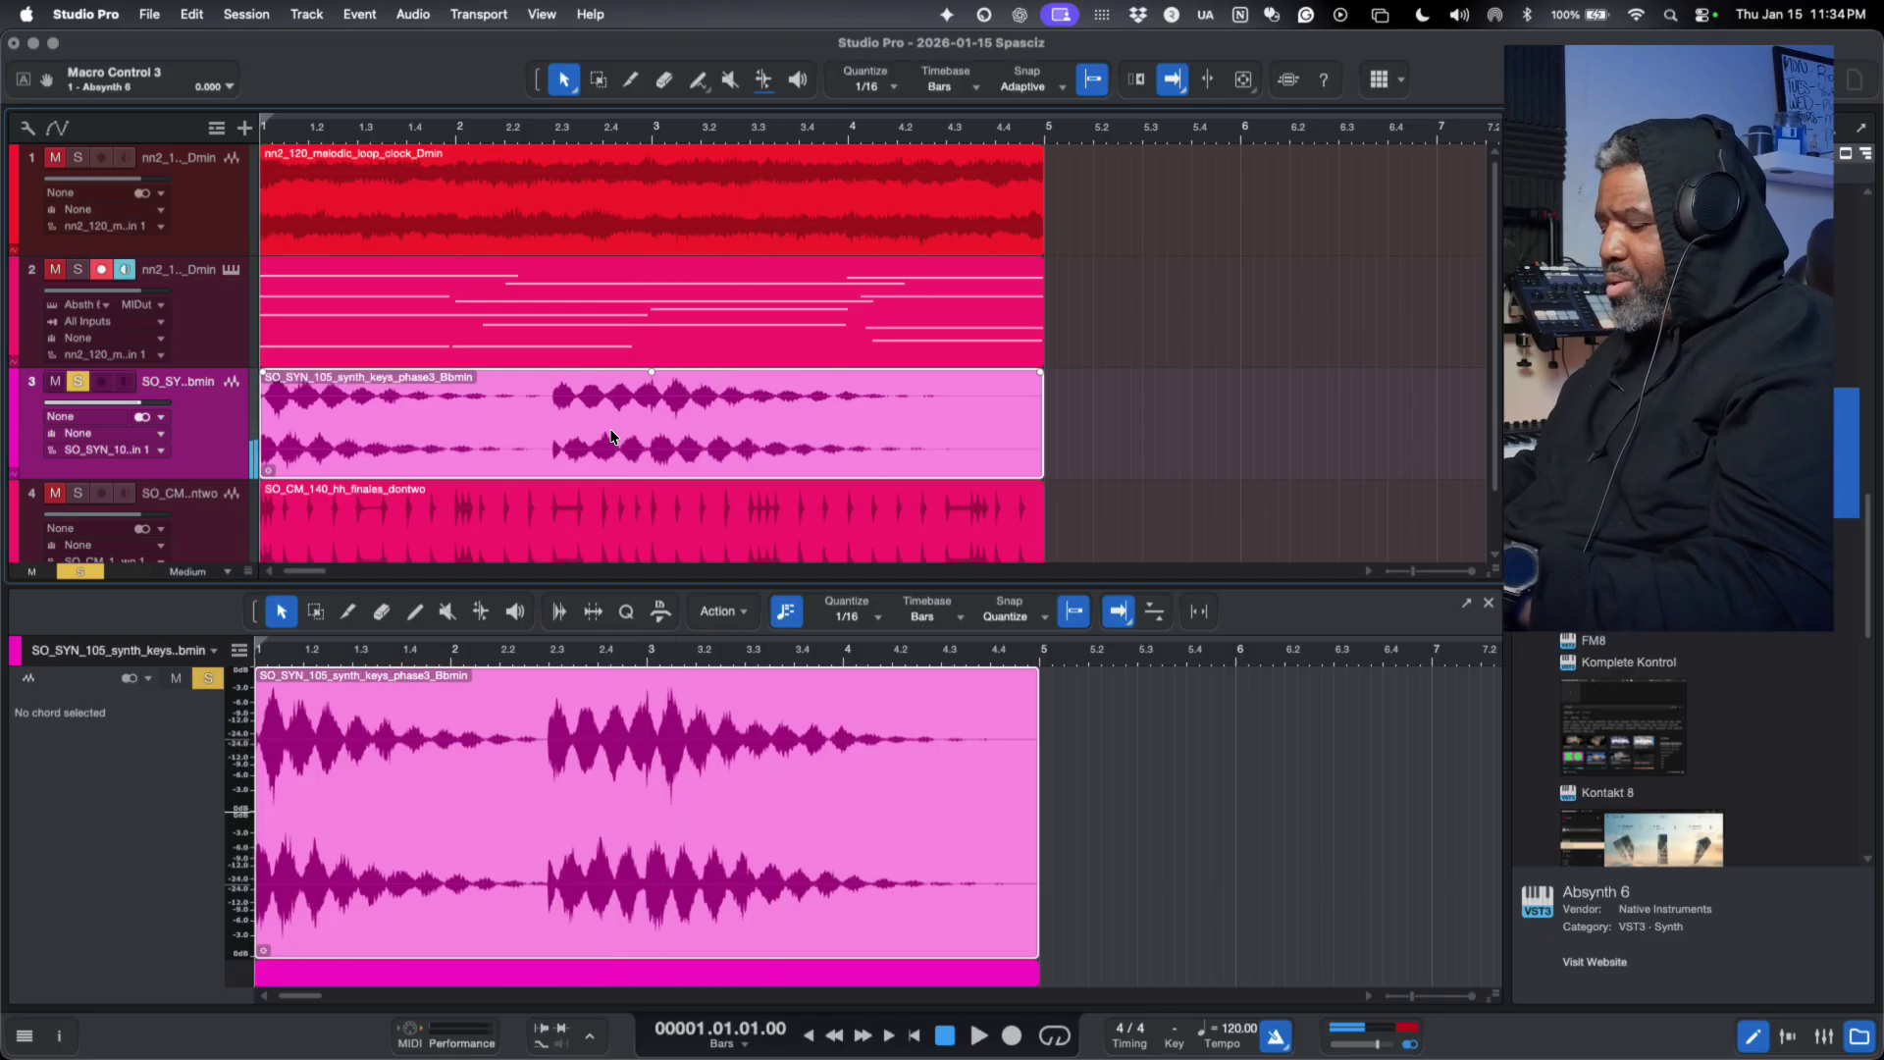
pyautogui.press('super+shift+e')
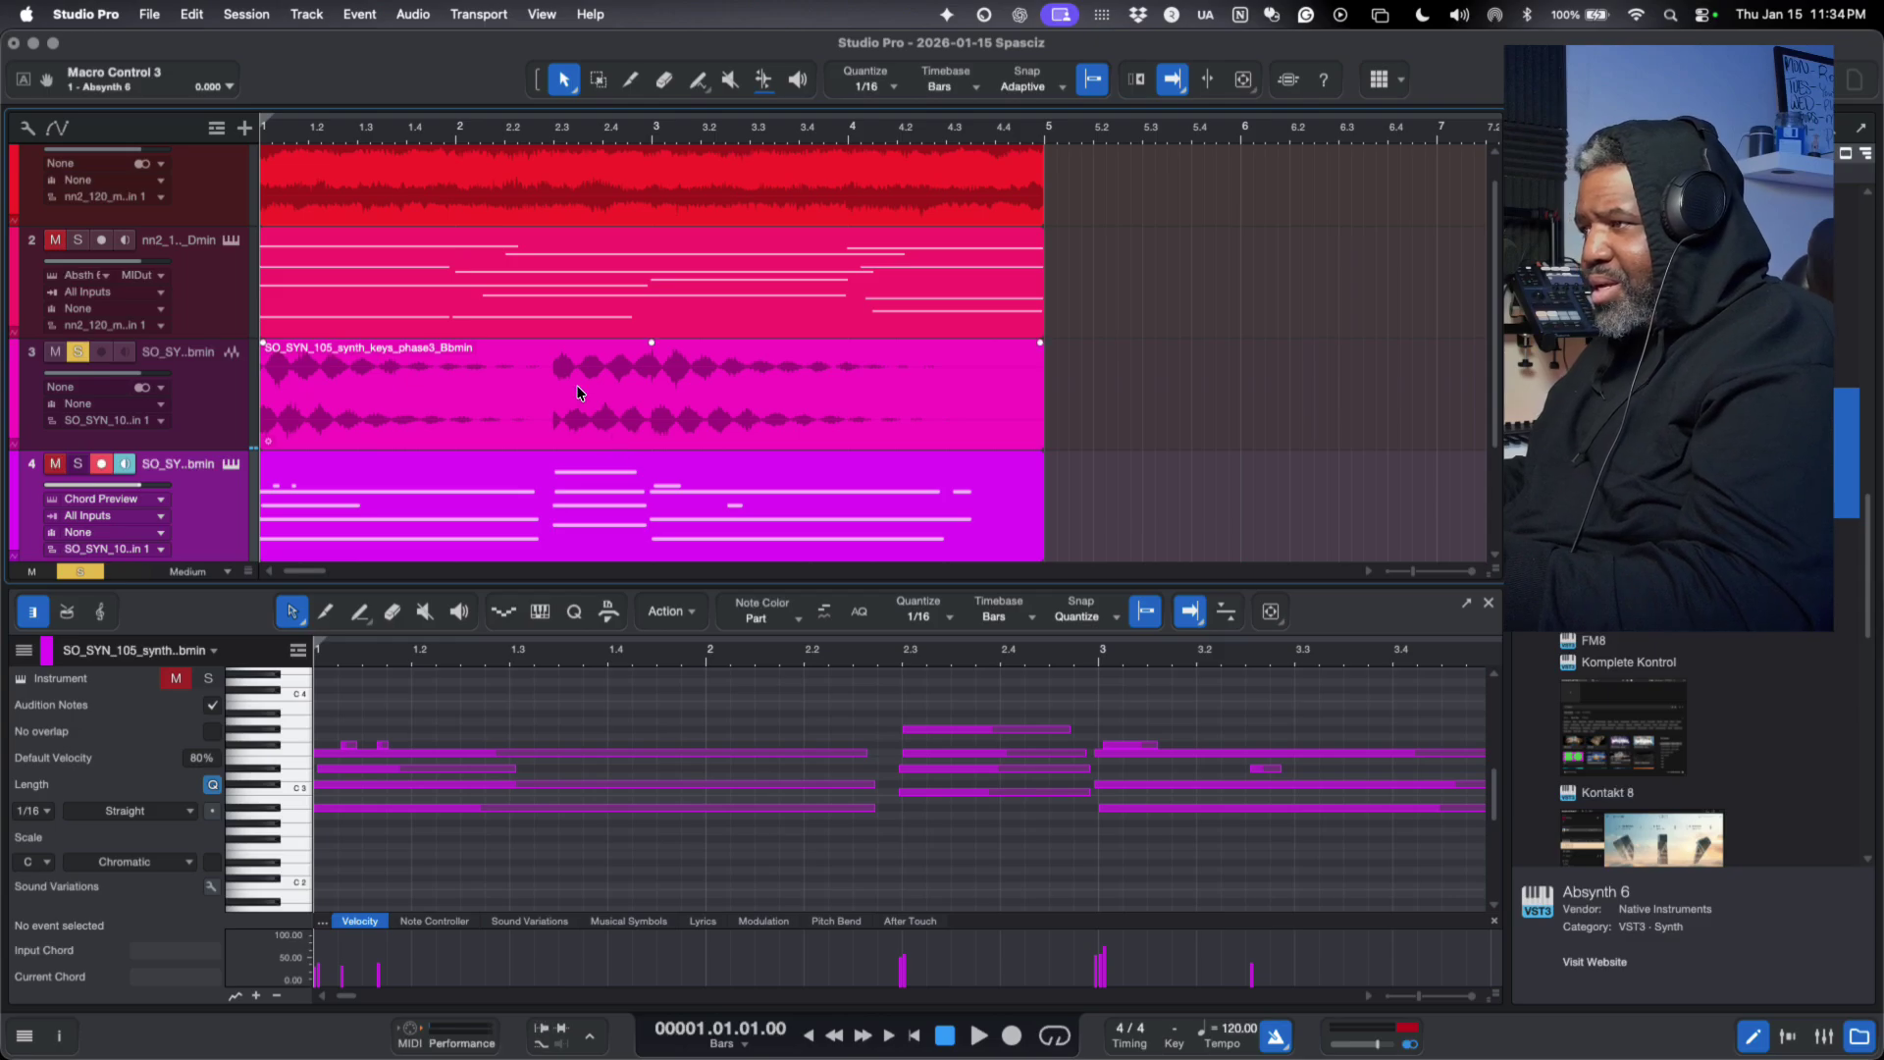
# - Audition the extracted synth MIDI alone by unsoloing and muting the original synth keys loop
pyautogui.scroll(-3, 577, 392)
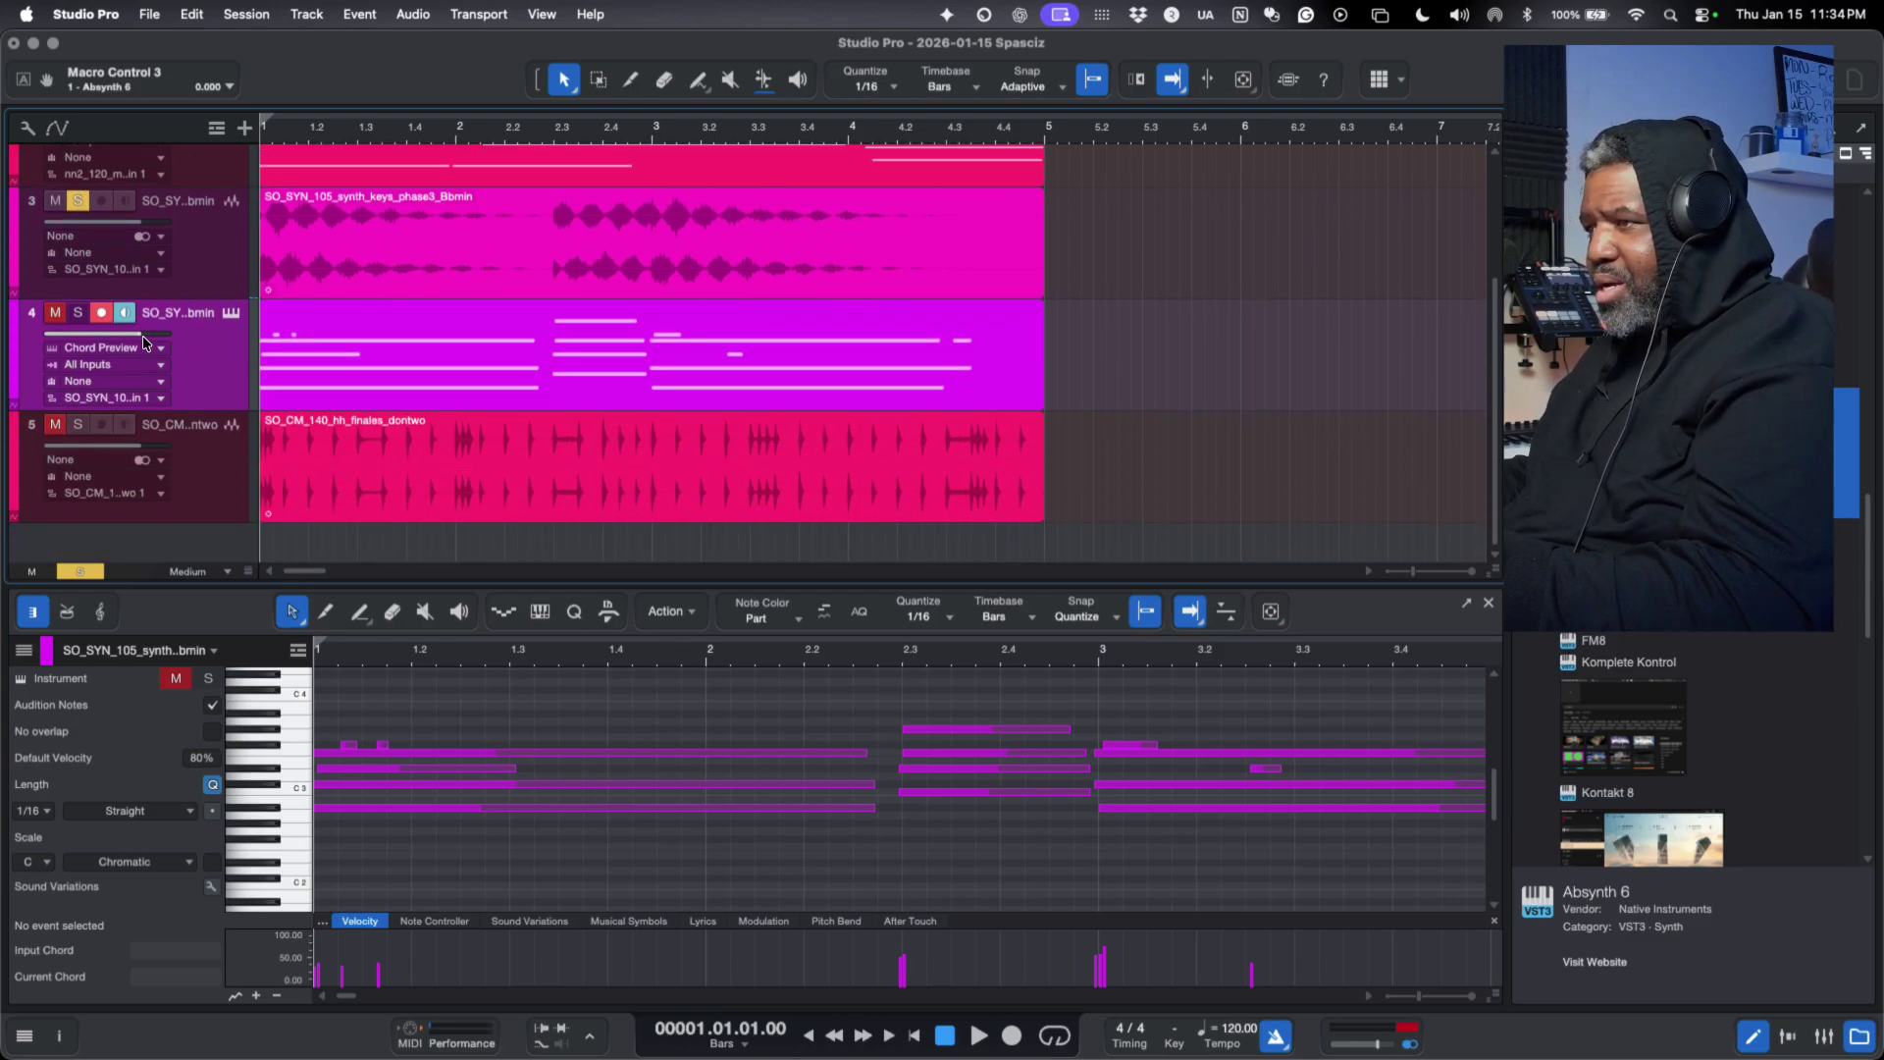
pyautogui.press('space')
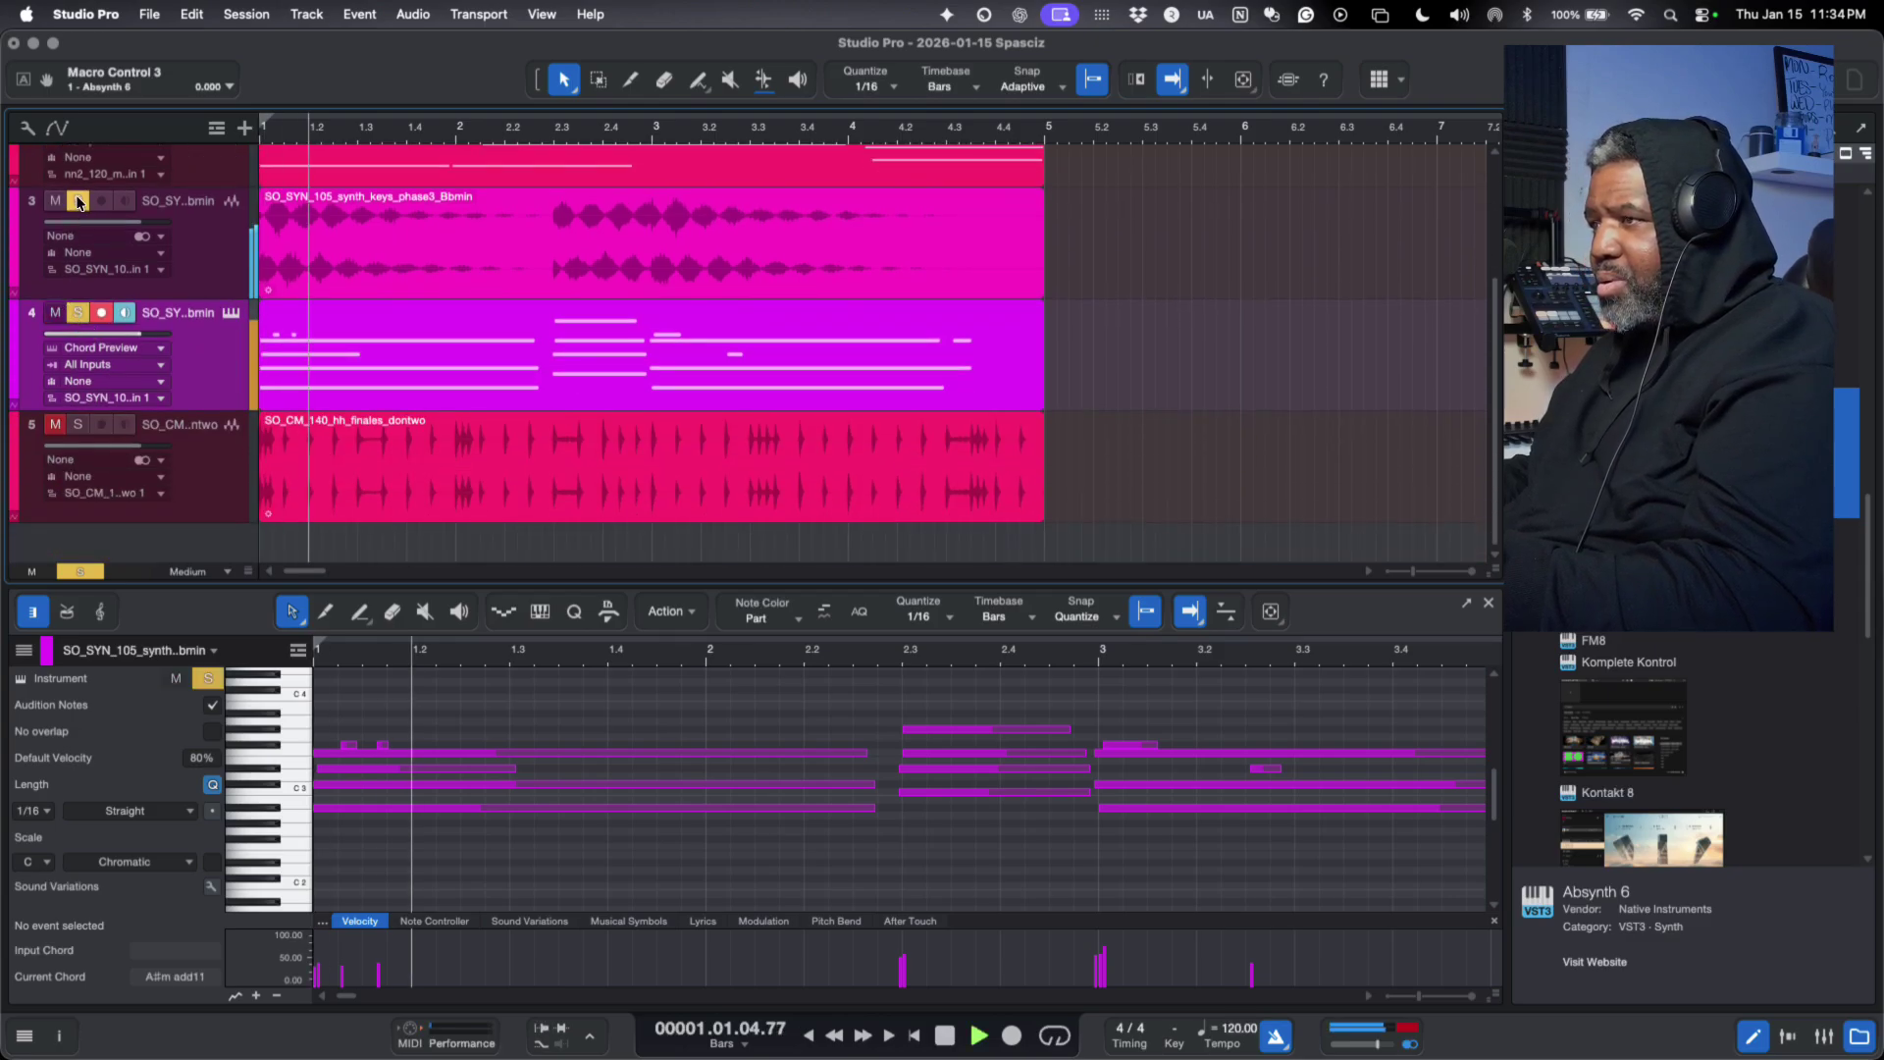
pyautogui.press('space')
pyautogui.press('space')
pyautogui.click(55, 200)
pyautogui.click(77, 200)
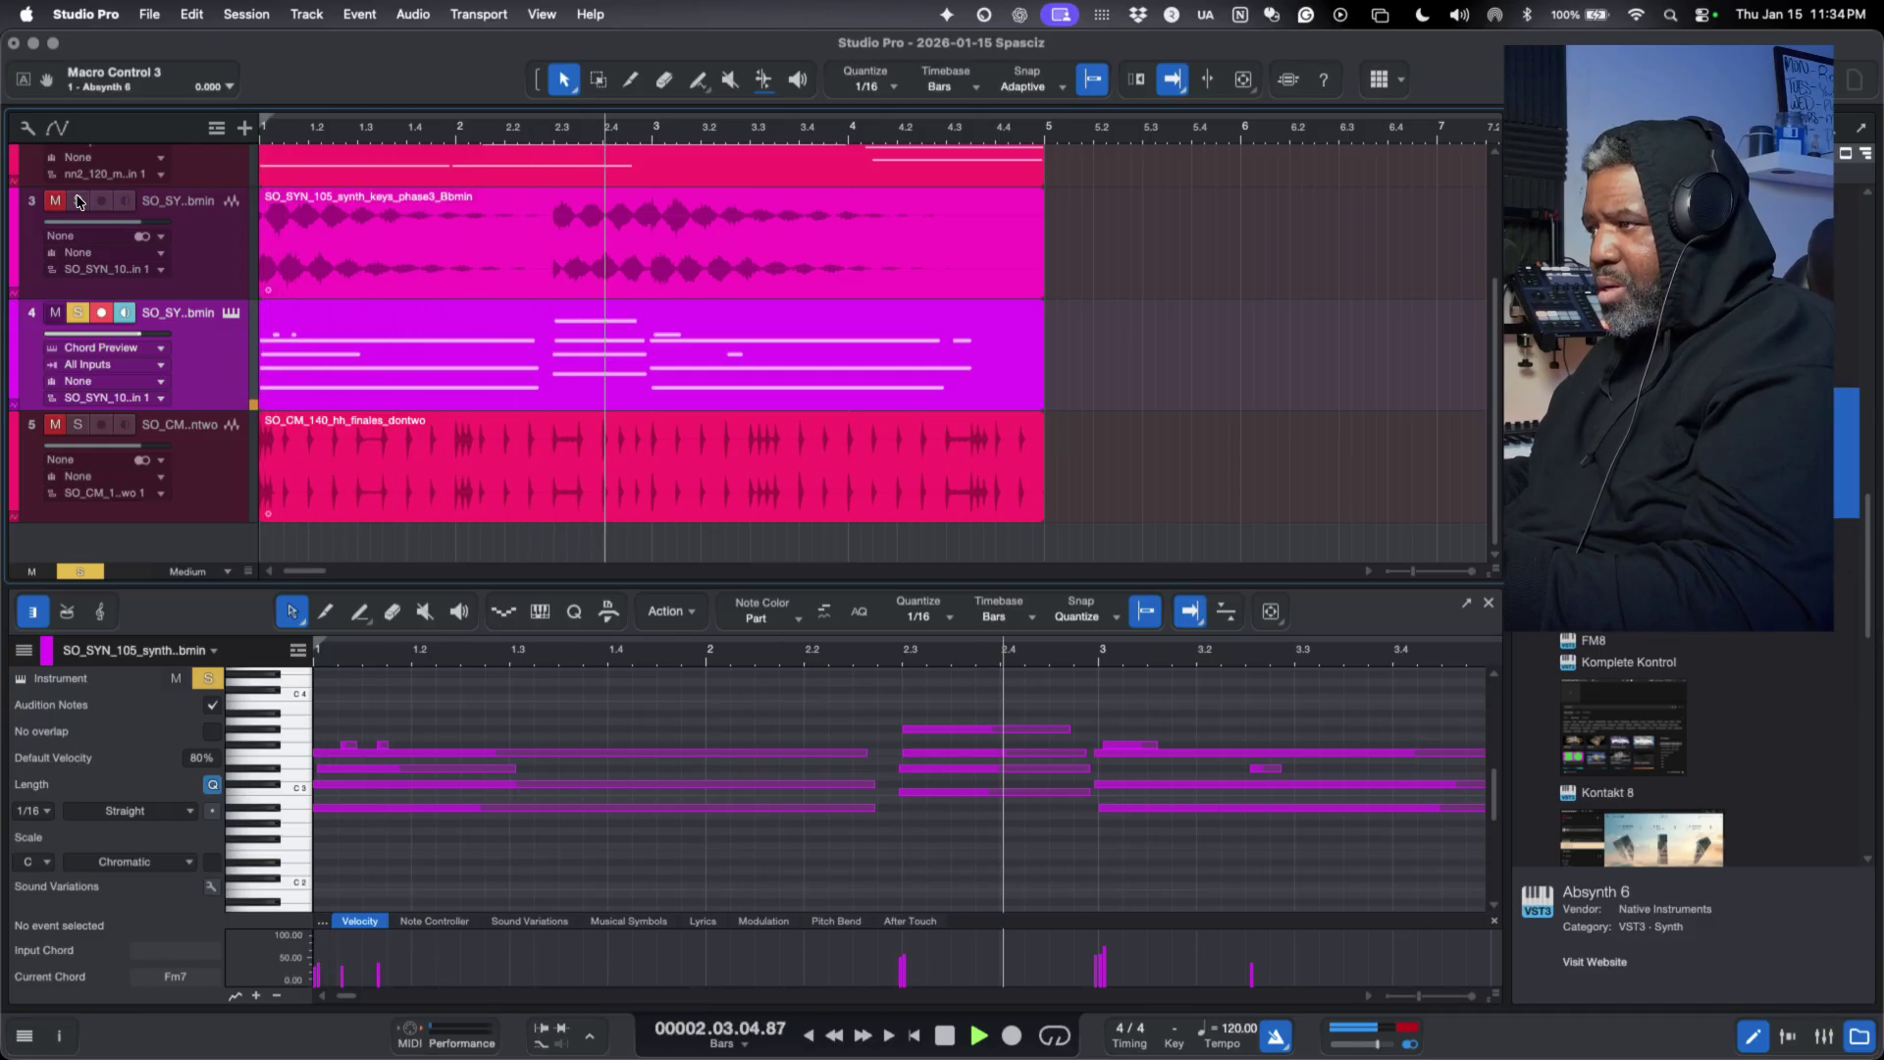
pyautogui.press('space')
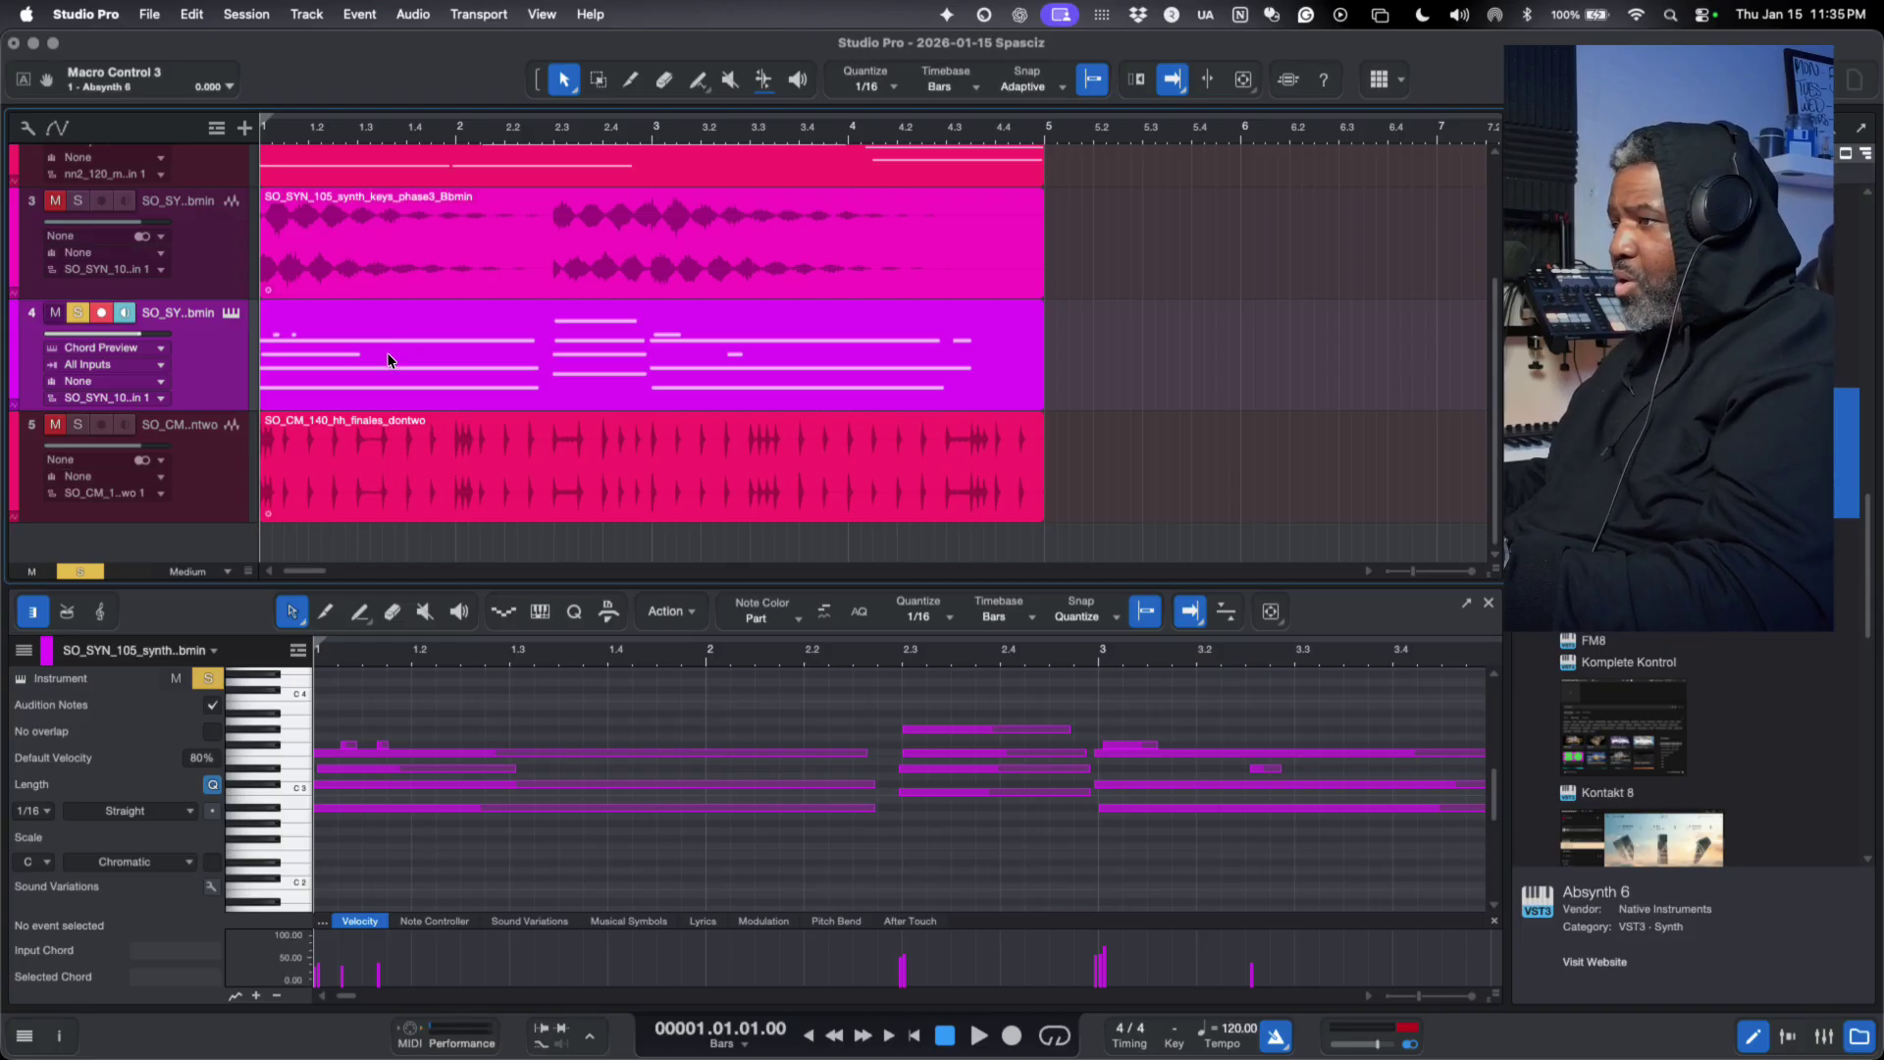
pyautogui.scroll(1, 389, 360)
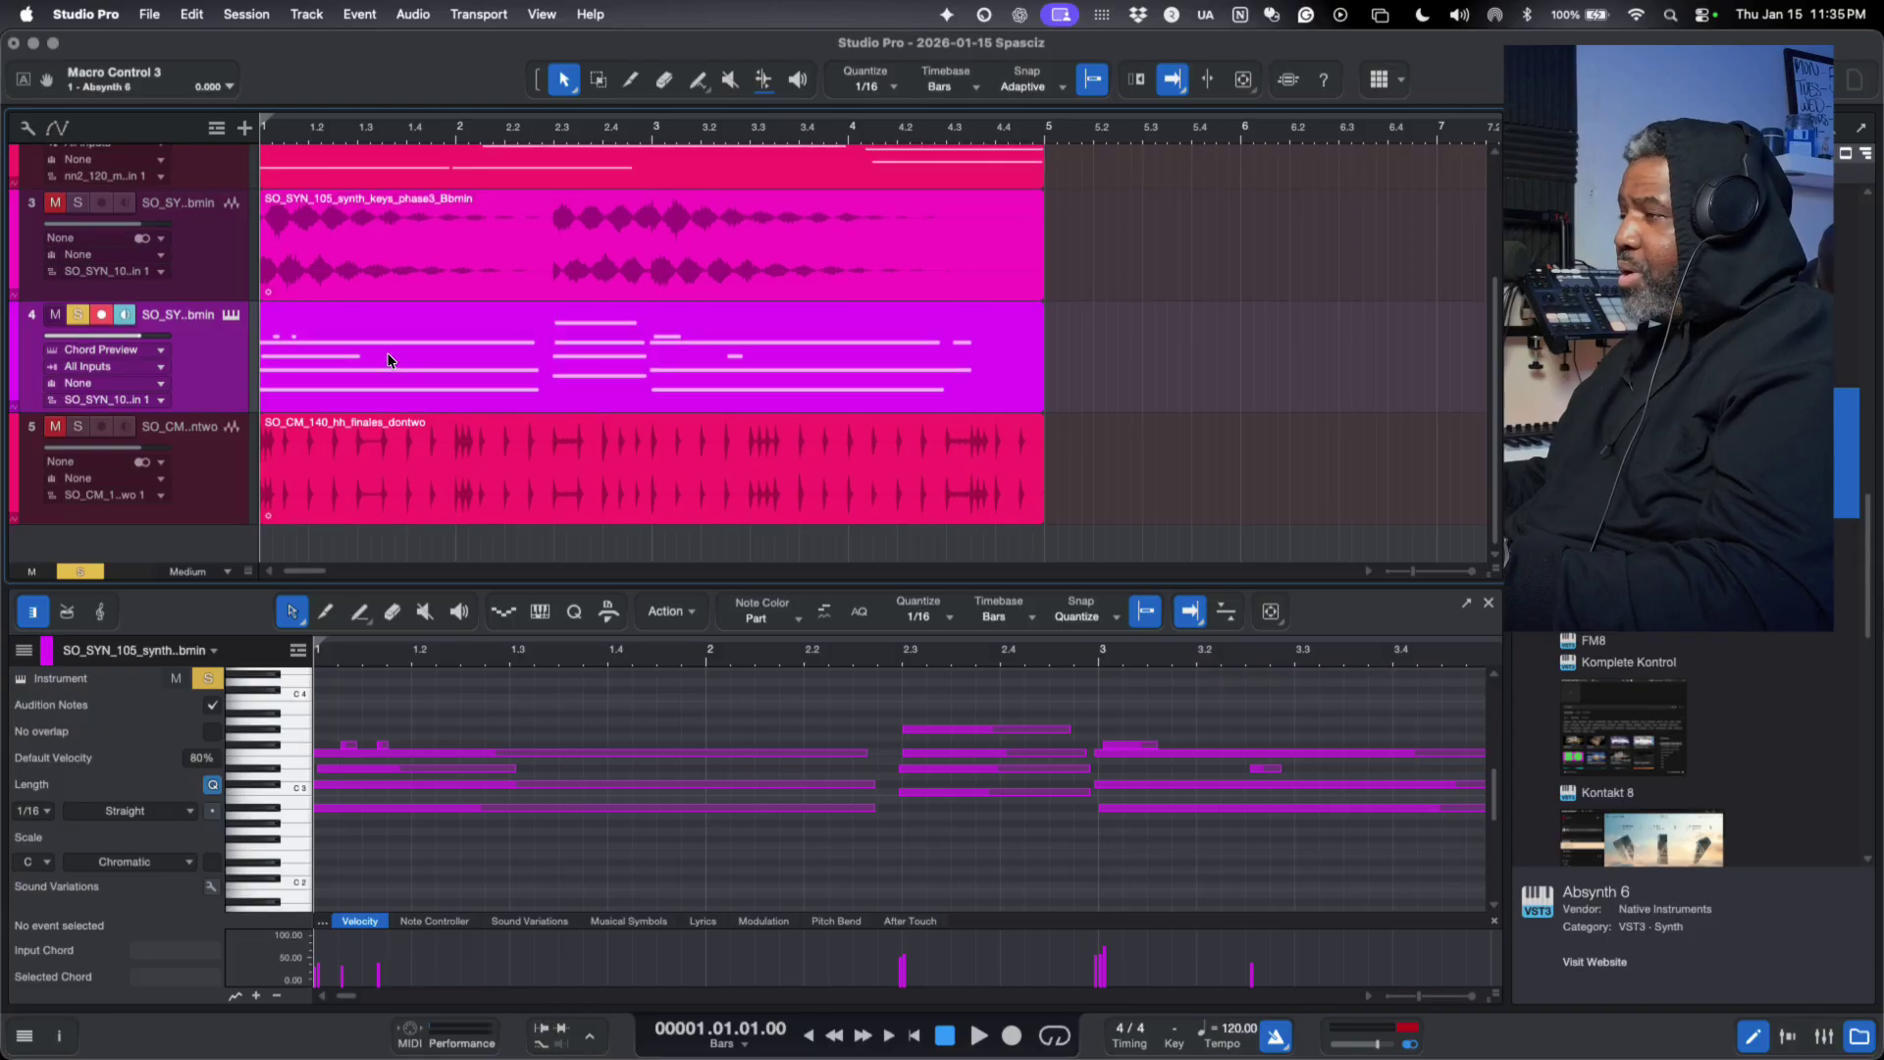
pyautogui.scroll(-1, 388, 361)
# - Extract drum notes from the hi-hat loop into a new Drum Extraction MIDI track
pyautogui.click(419, 462)
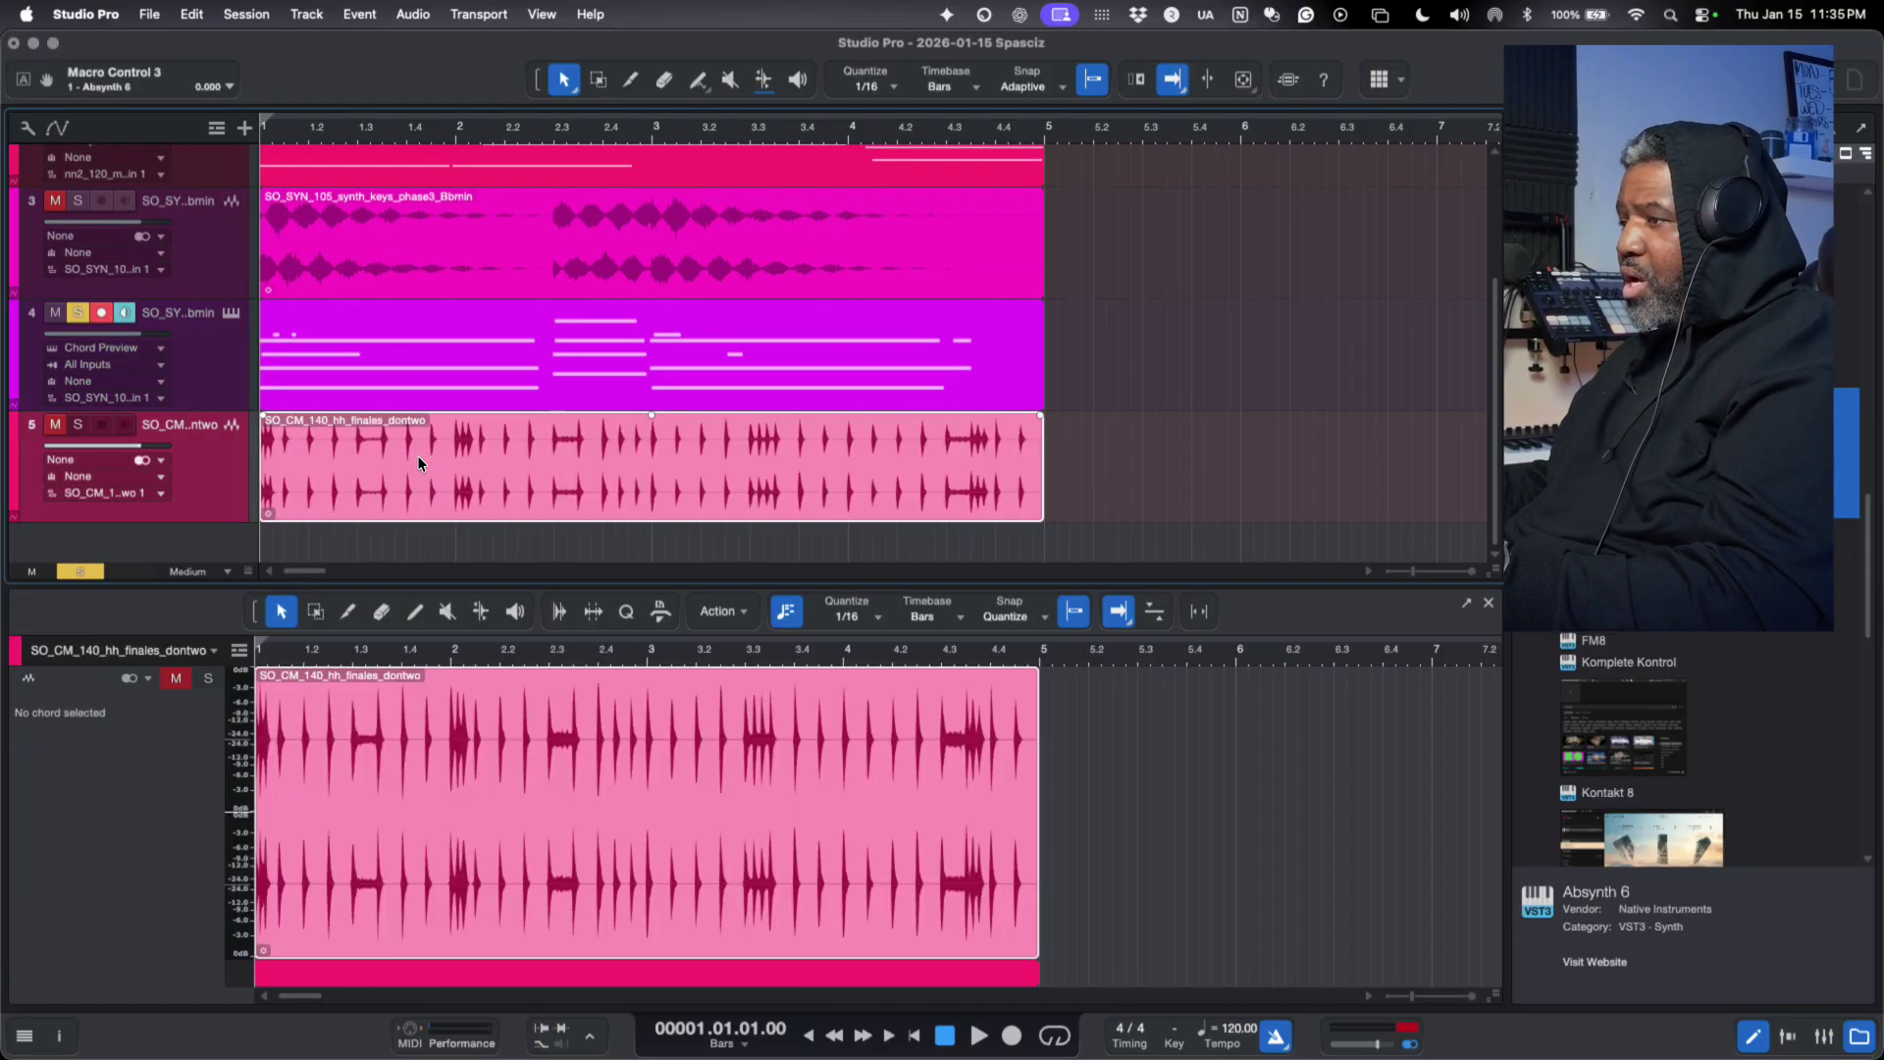
pyautogui.press('super+shift+d')
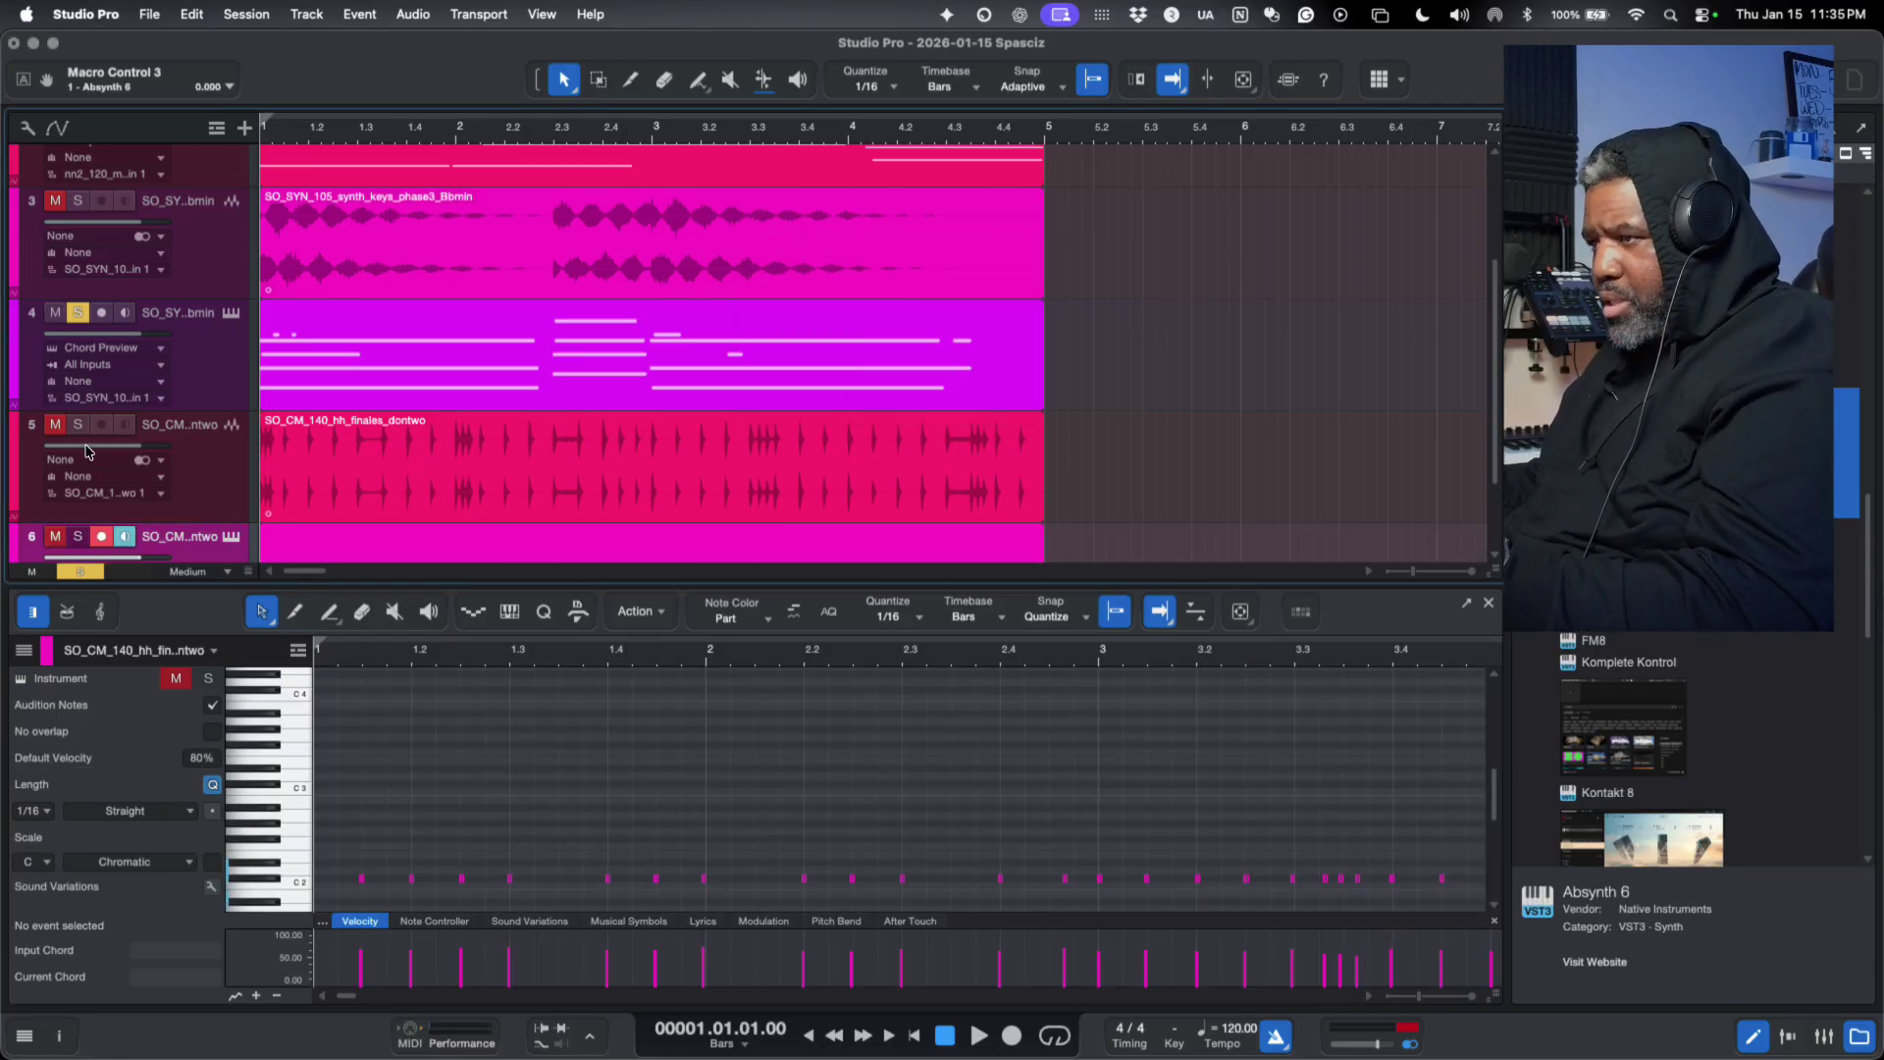
pyautogui.press('space')
# - Unsolo the synth MIDI track, play the extracted hi-hat notes, and open their Impact instrument
pyautogui.click(77, 312)
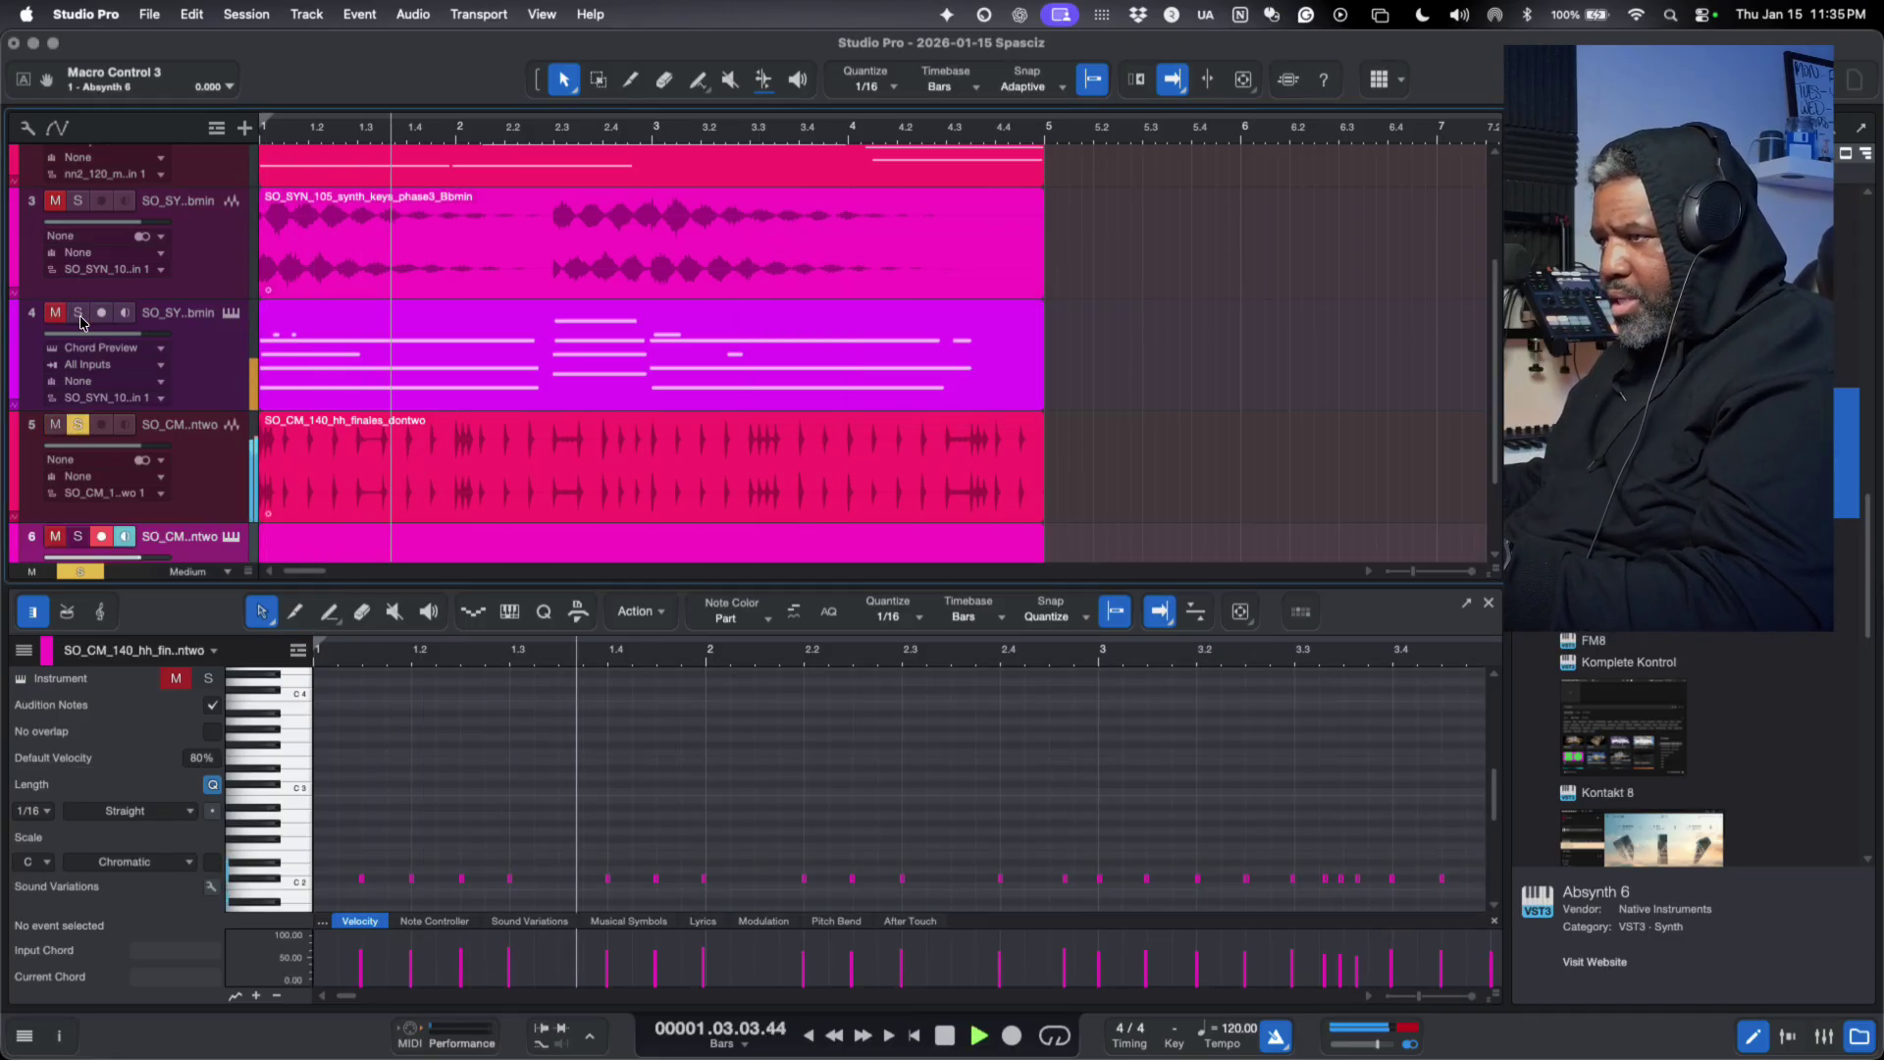
pyautogui.scroll(-2, 314, 432)
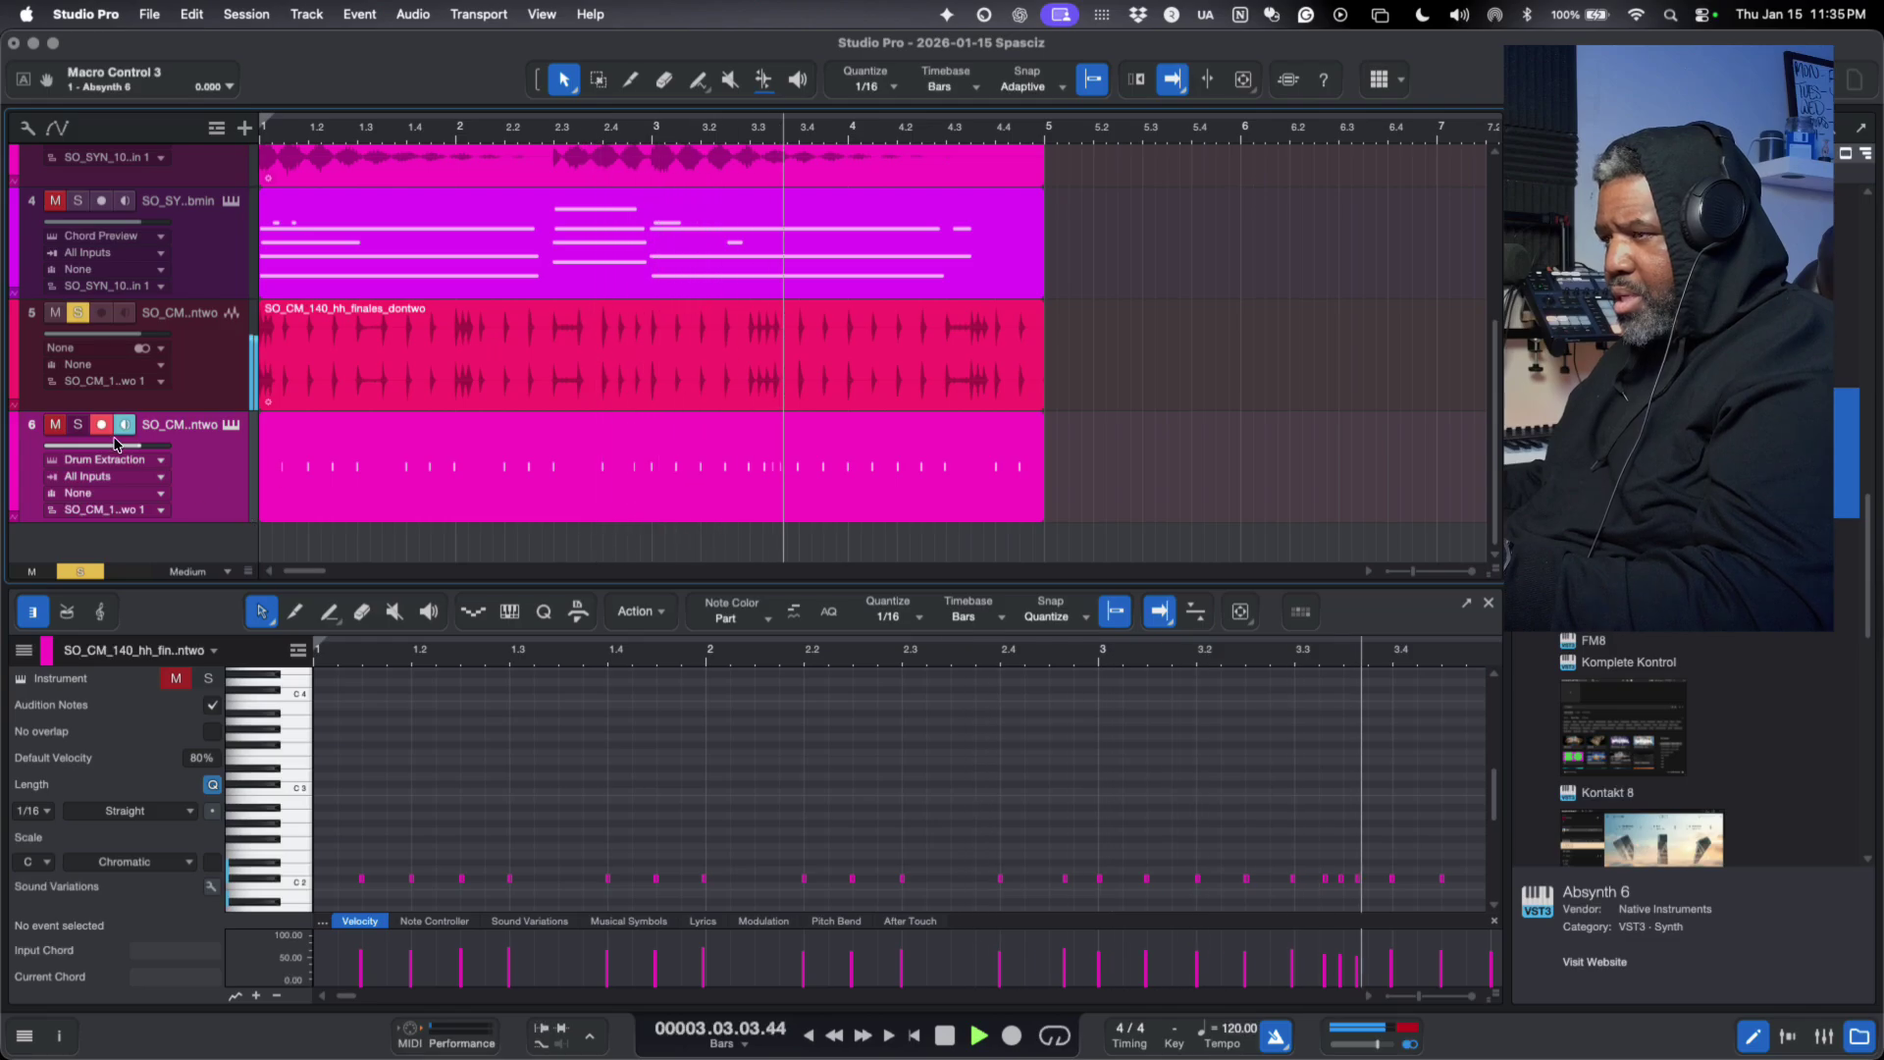
pyautogui.press('space')
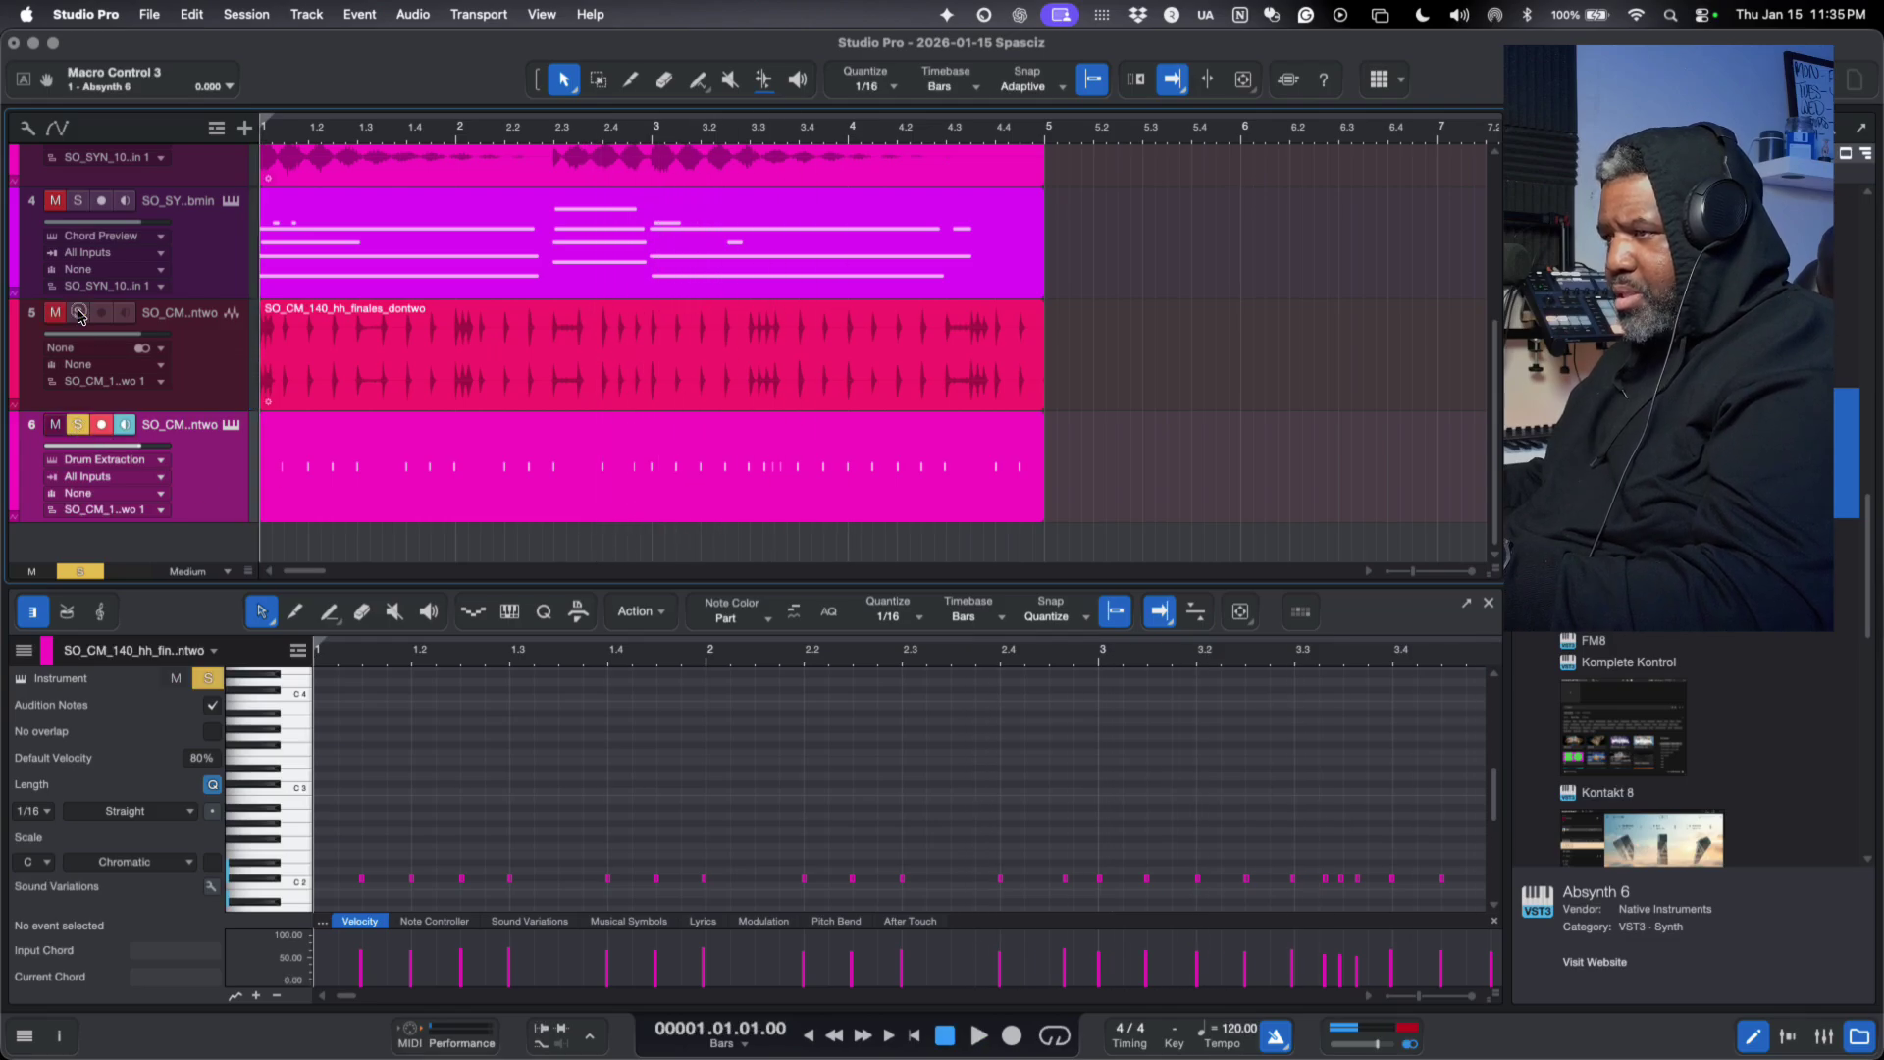
pyautogui.press('space')
pyautogui.press('space')
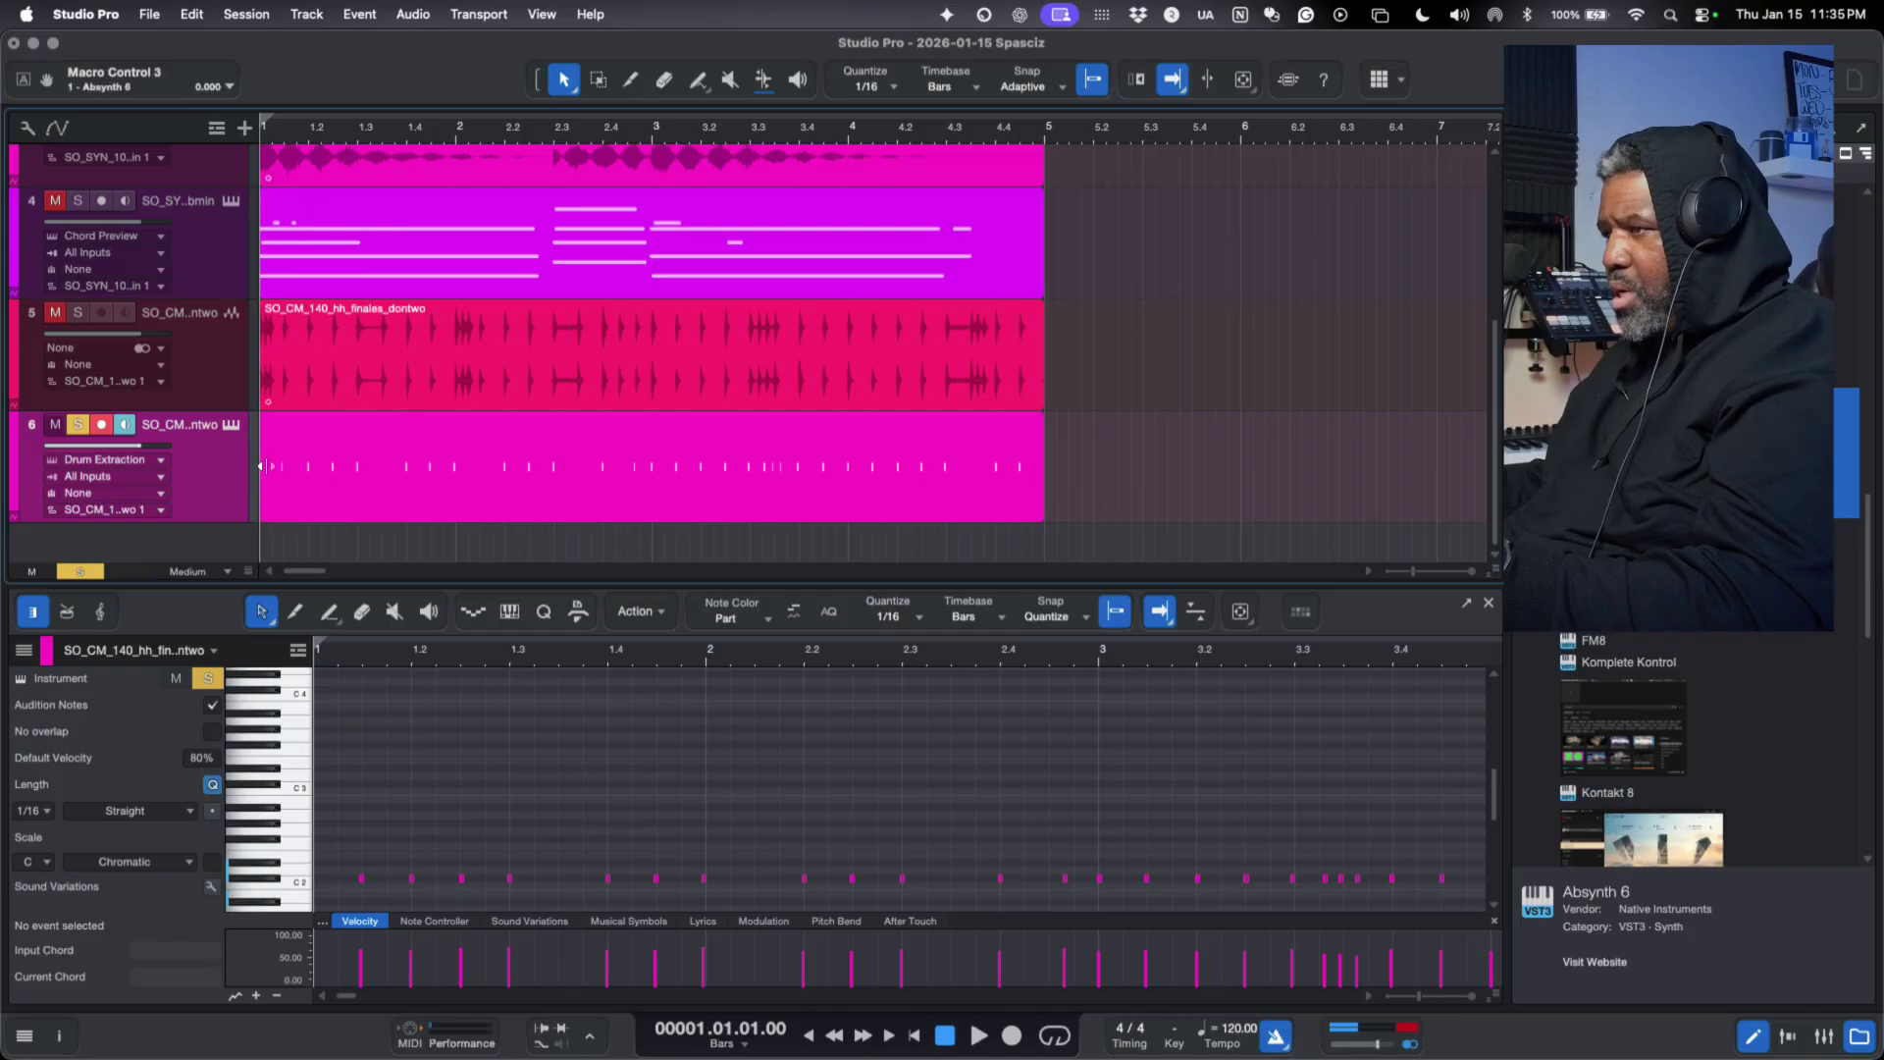
pyautogui.click(233, 425)
# - Preview Impact's Crash and Hat 1 (F#1) pads to pick the hi-hat sound
pyautogui.press('space')
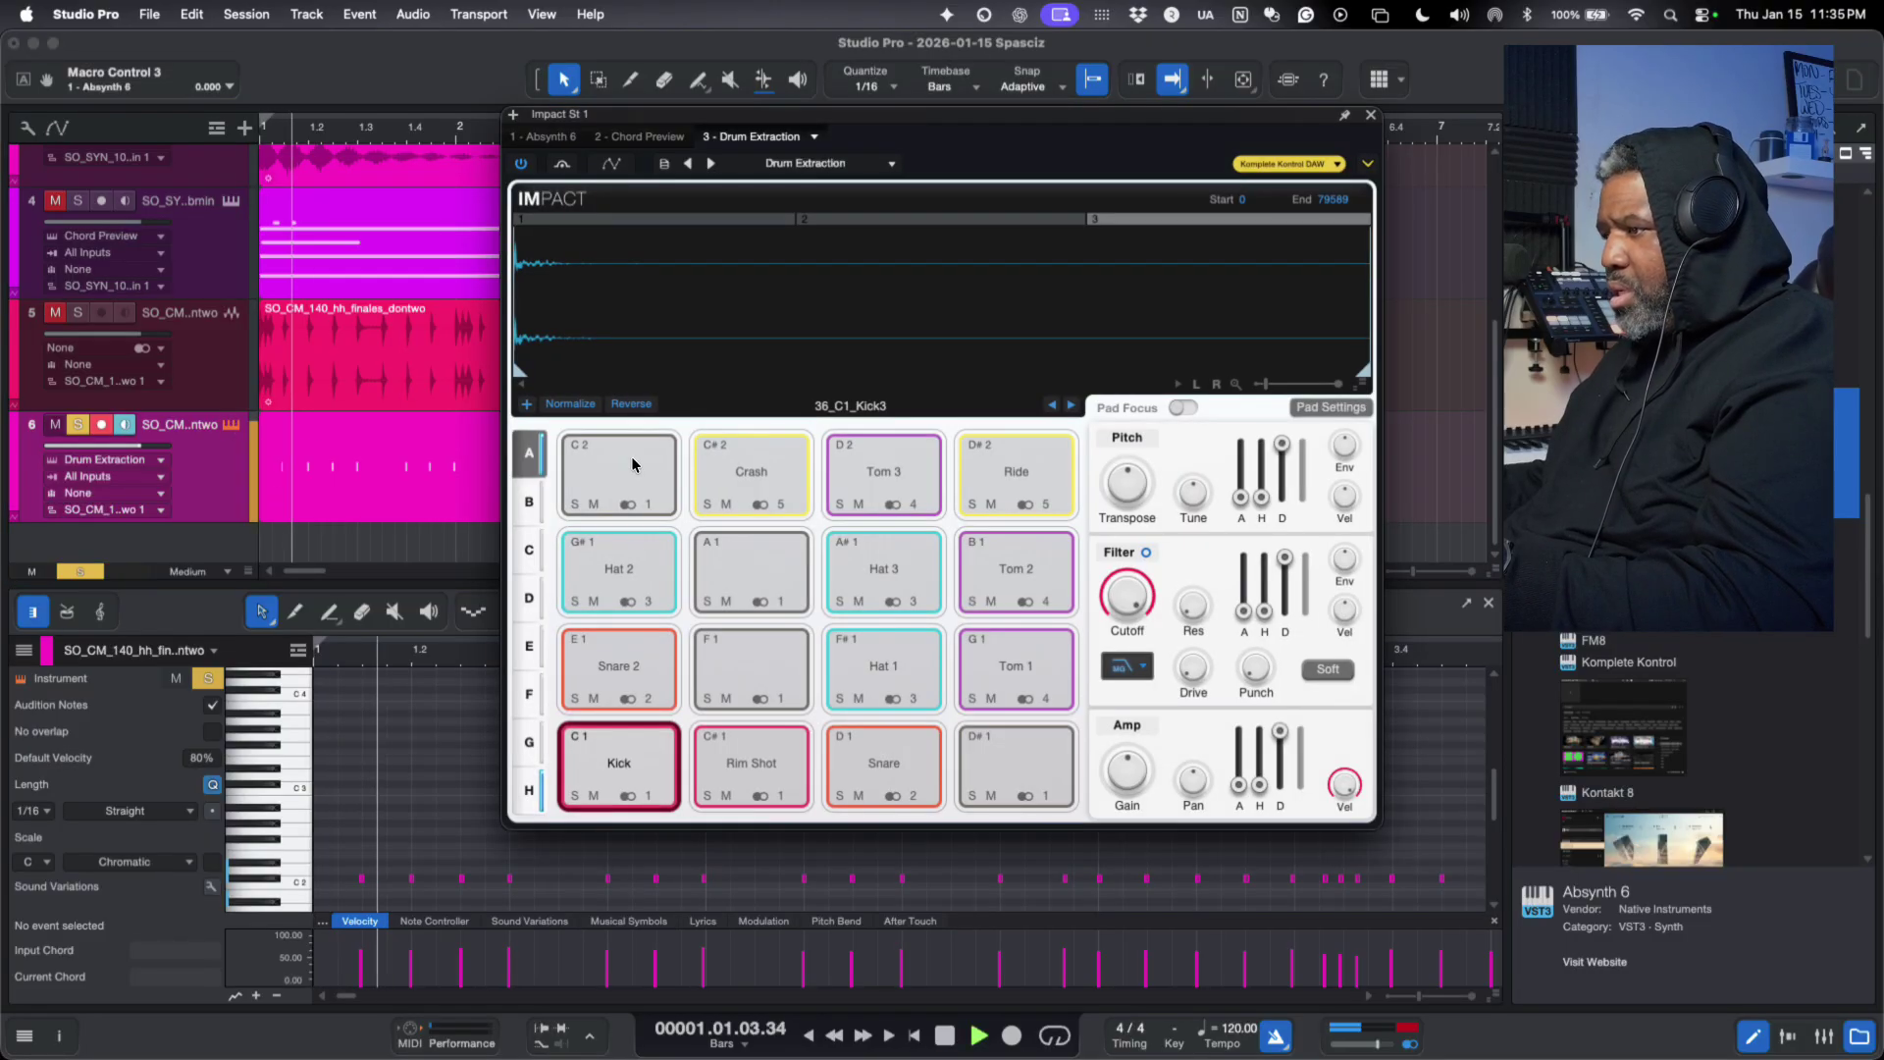
pyautogui.press('space')
pyautogui.click(741, 487)
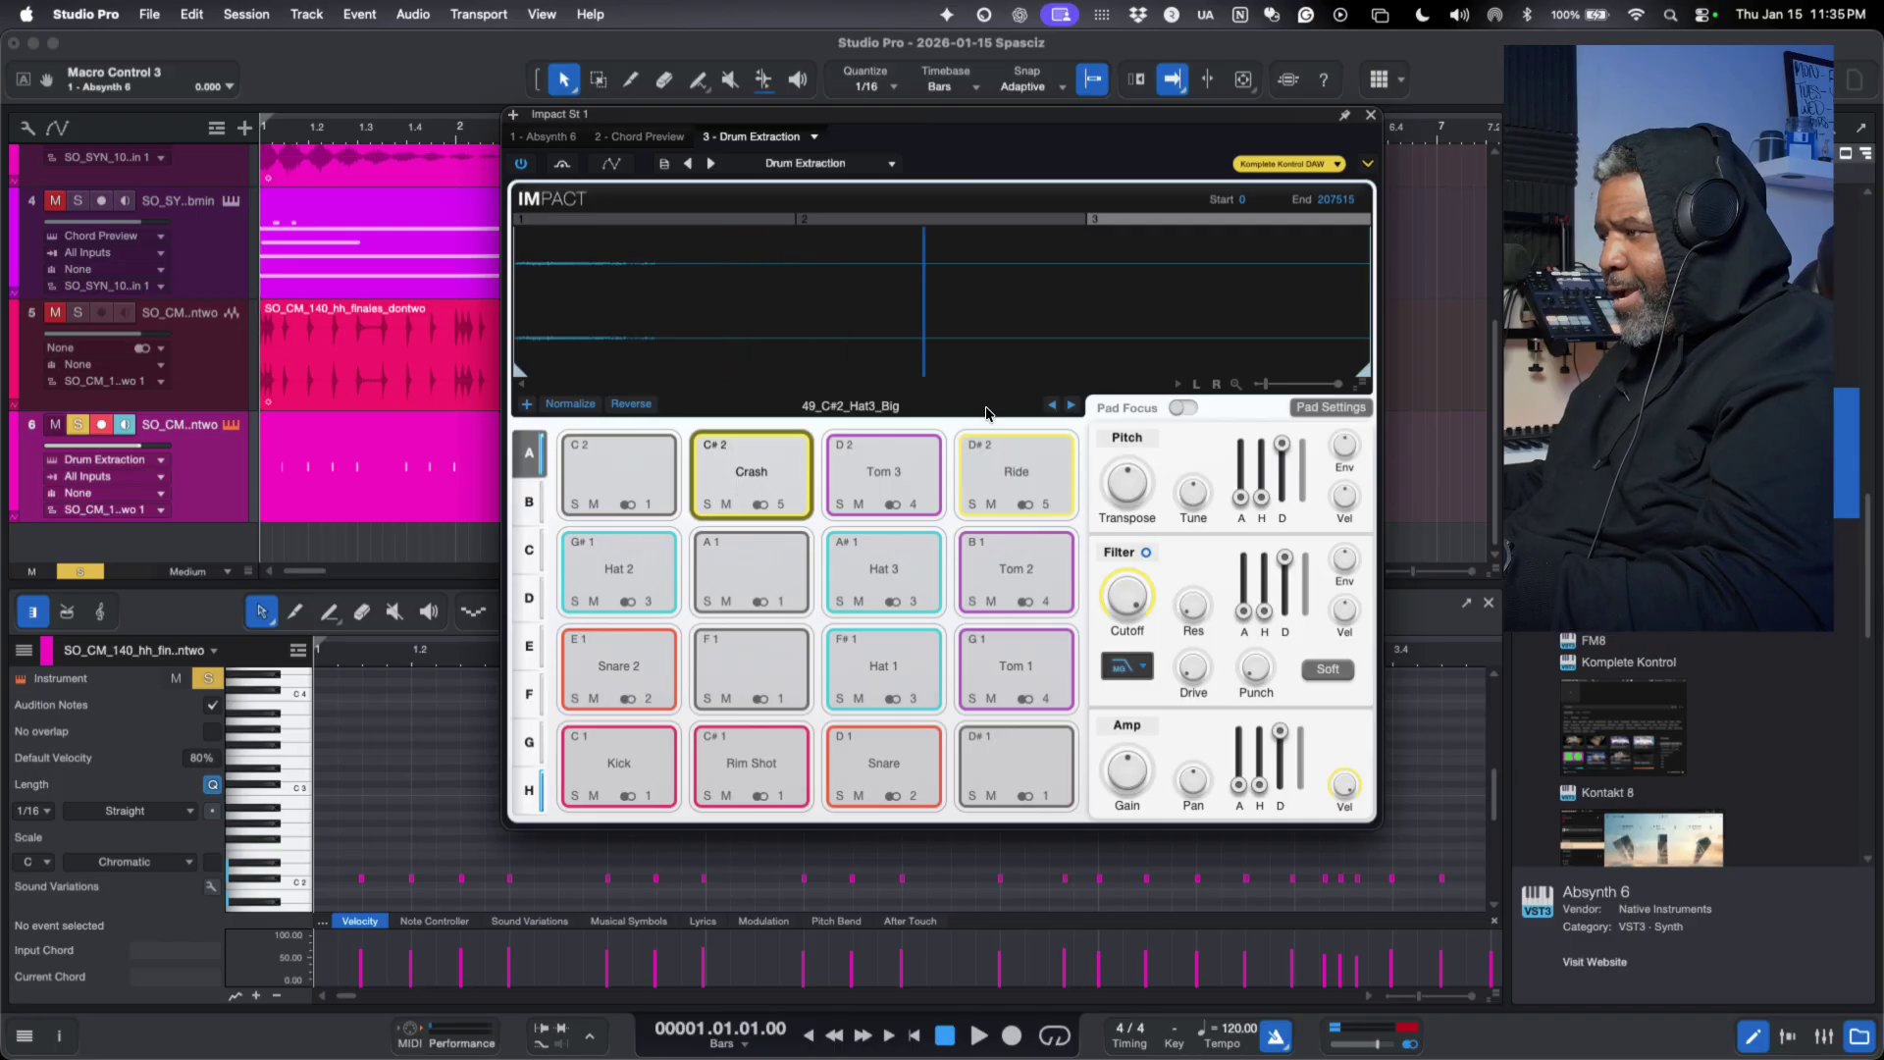
pyautogui.click(888, 652)
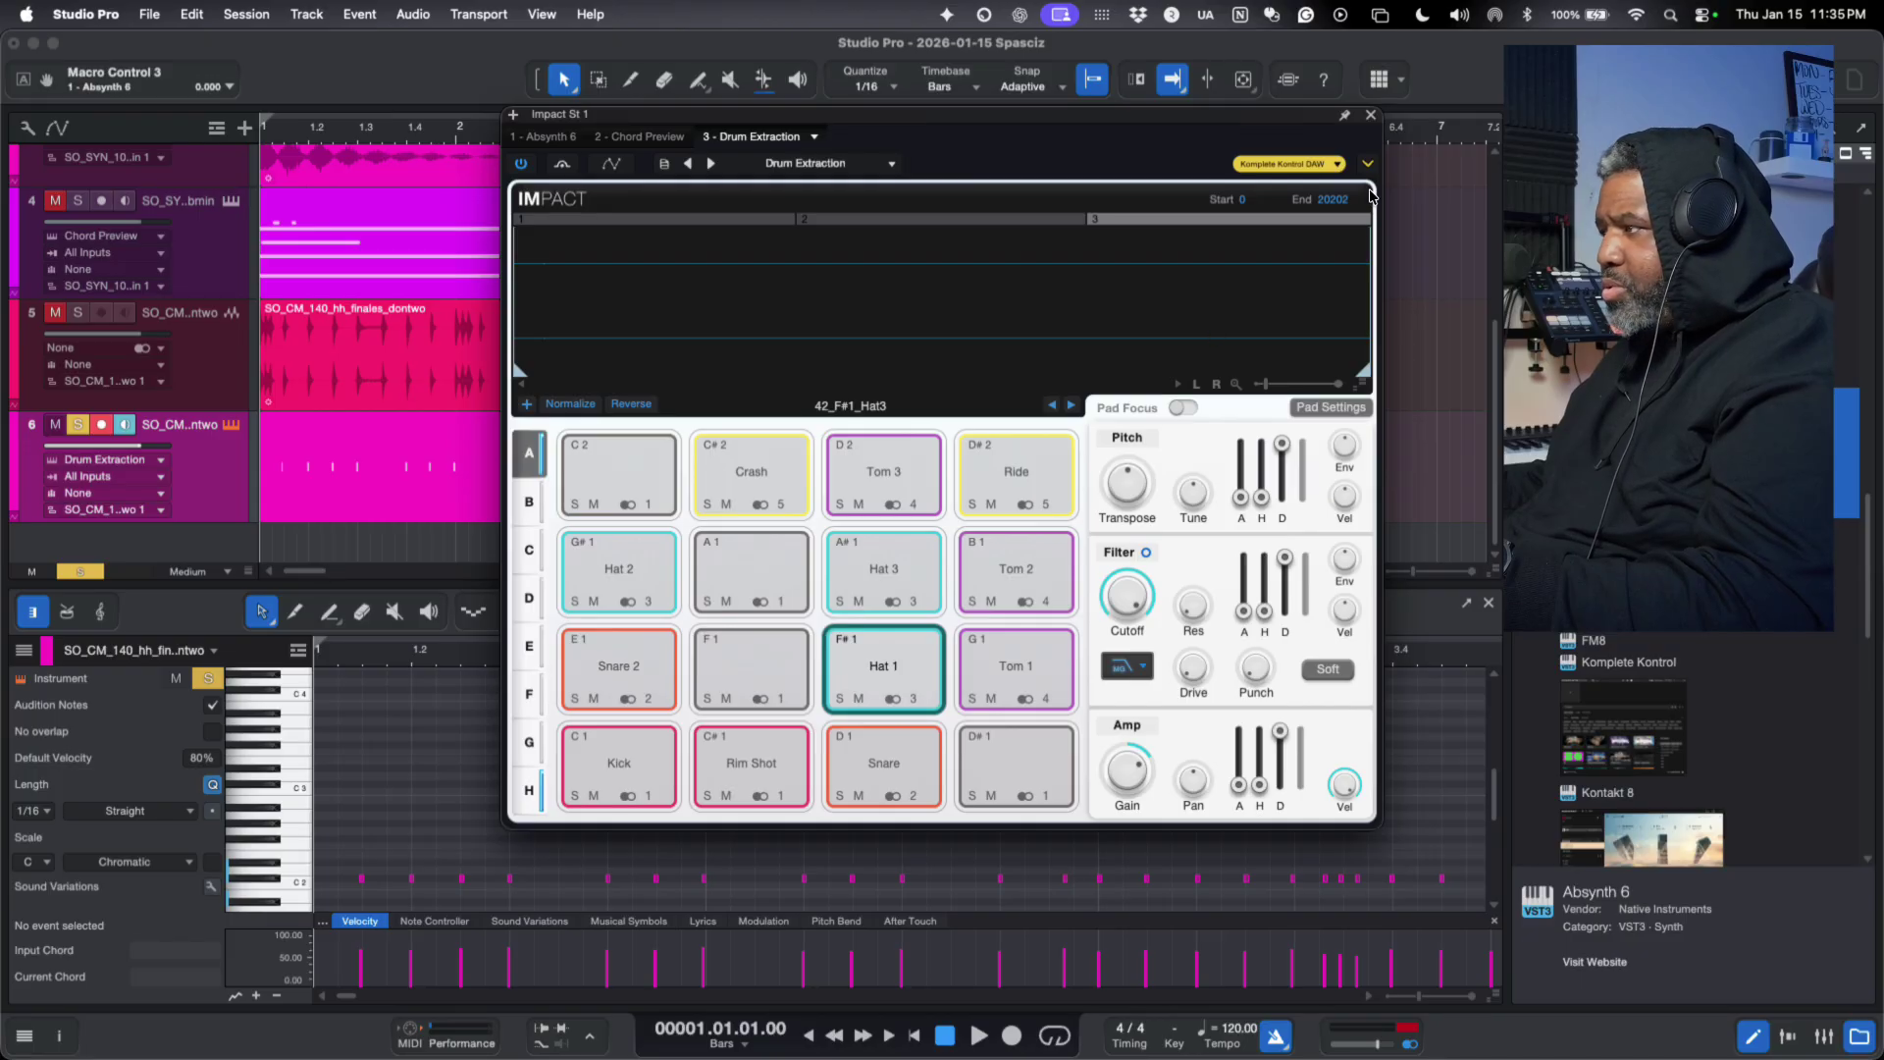
# - Close the Impact window, zoom out the piano roll, and select all extracted hi-hat notes
pyautogui.click(1367, 114)
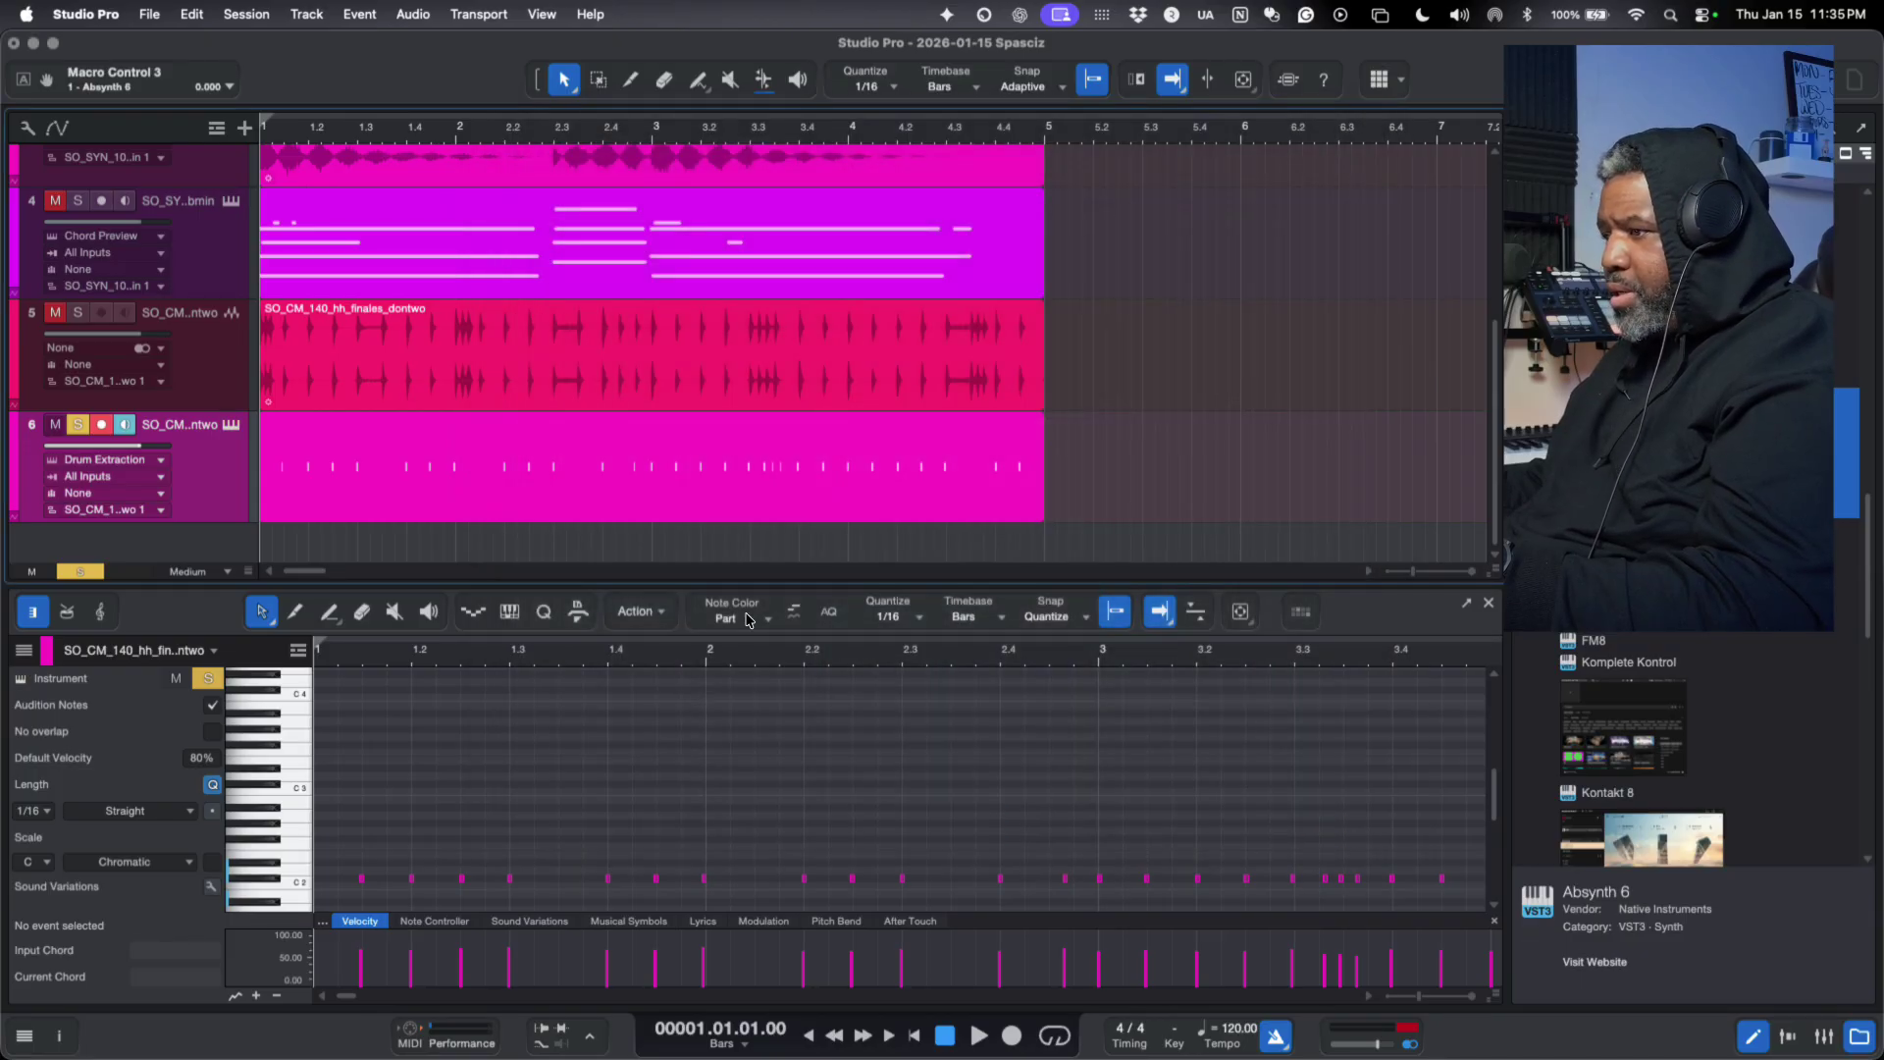
pyautogui.press('w')
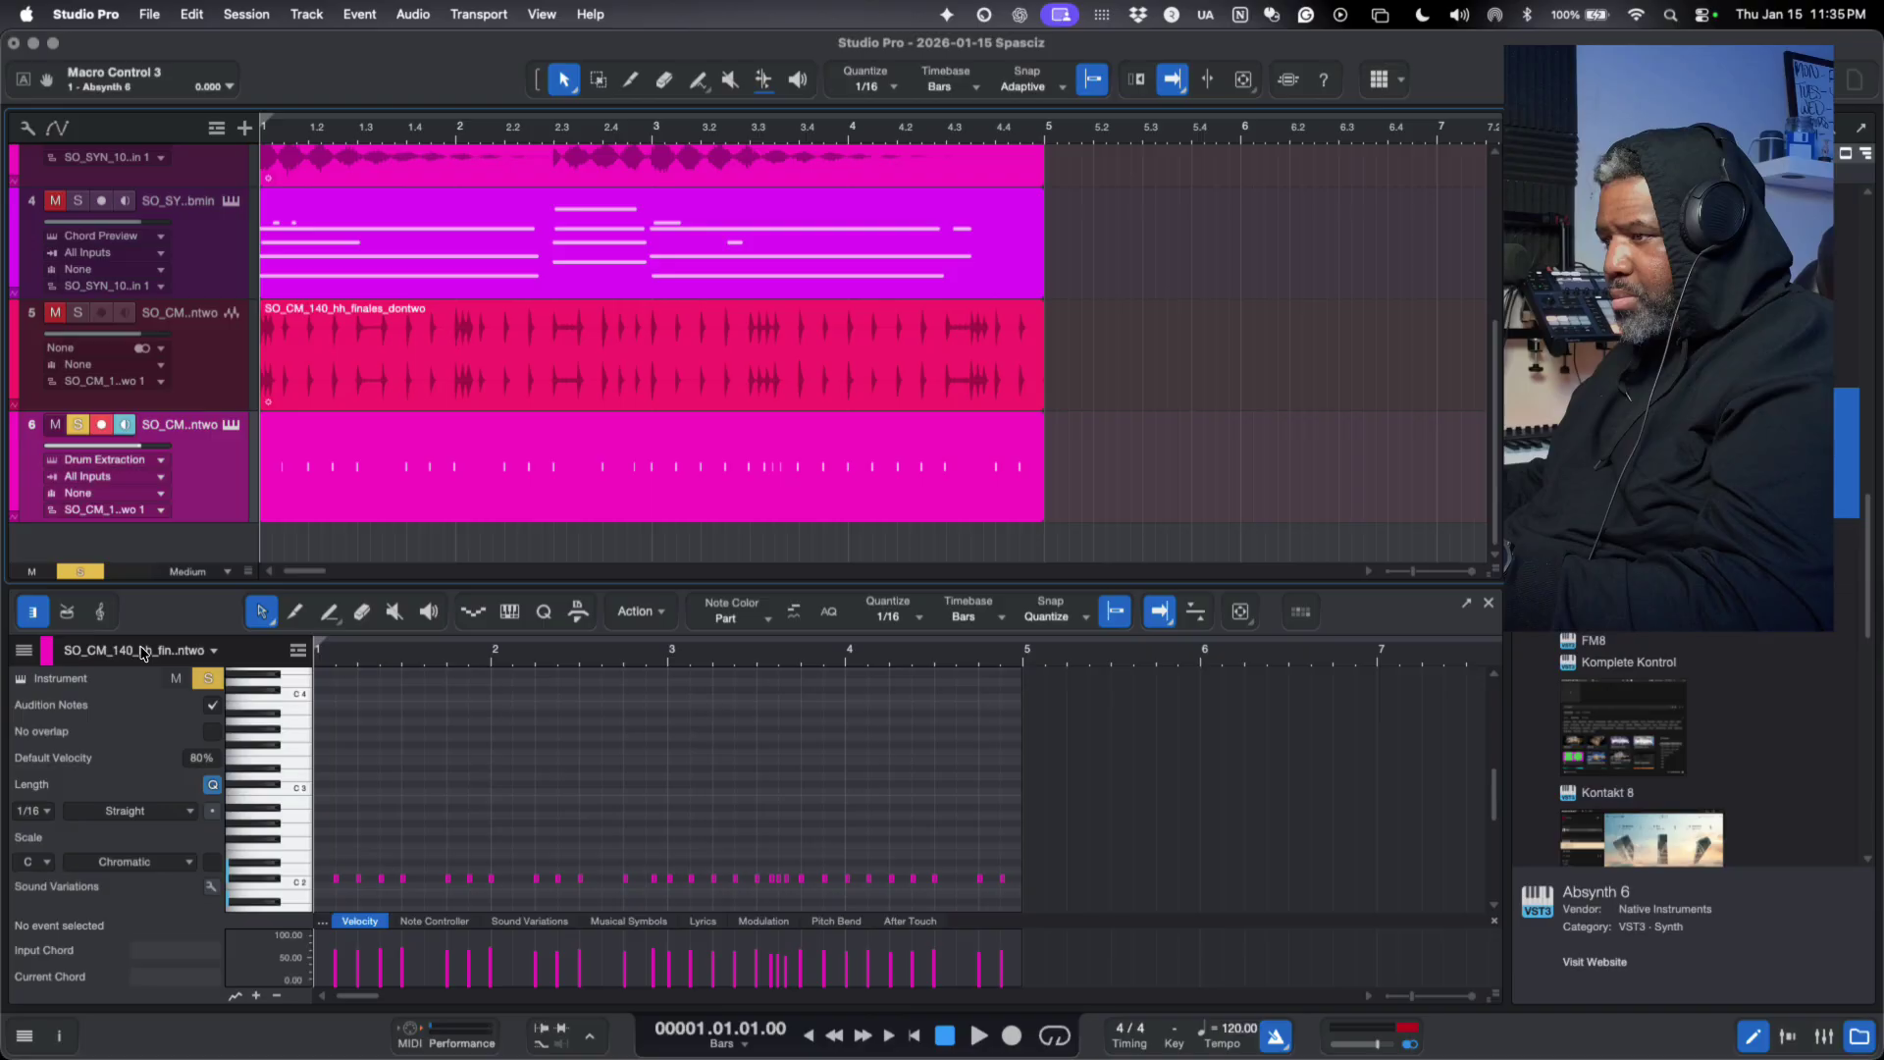
pyautogui.moveTo(319, 842); pyautogui.dragTo(1020, 901)
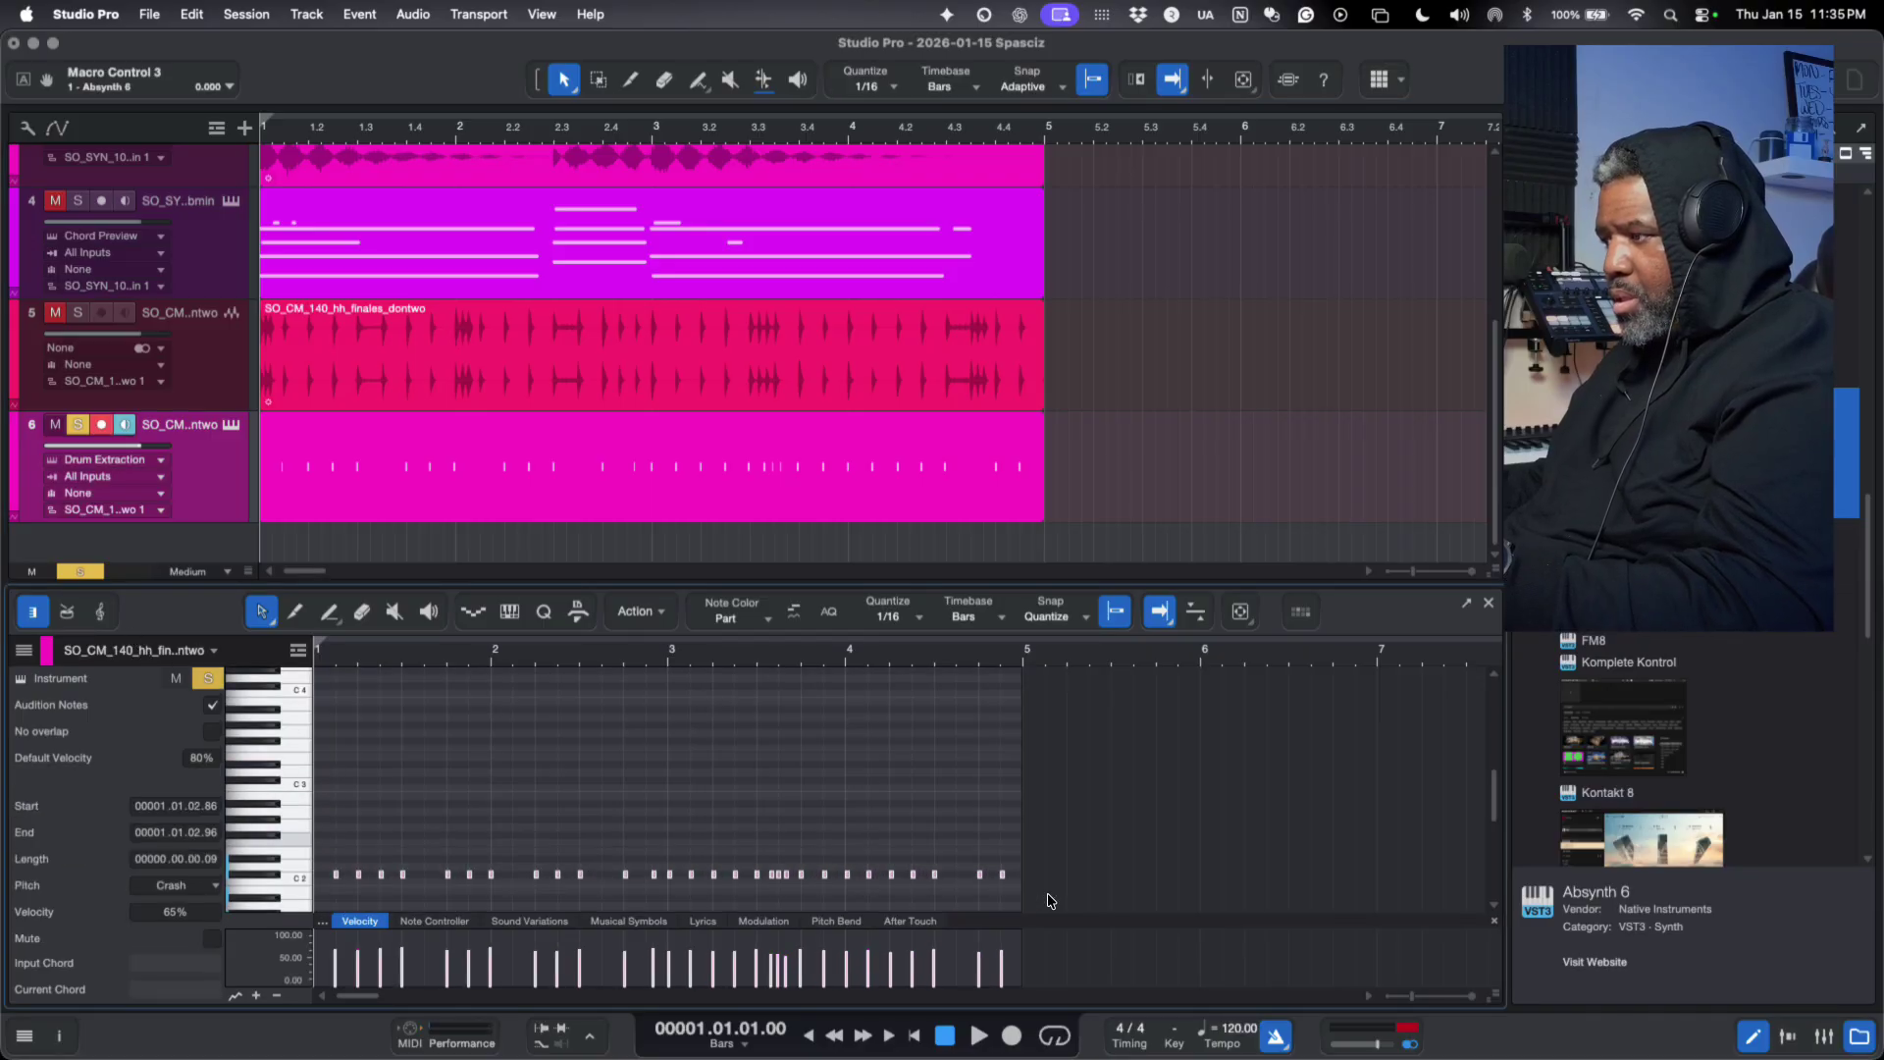
pyautogui.scroll(-8, 915, 776)
pyautogui.scroll(2, 914, 782)
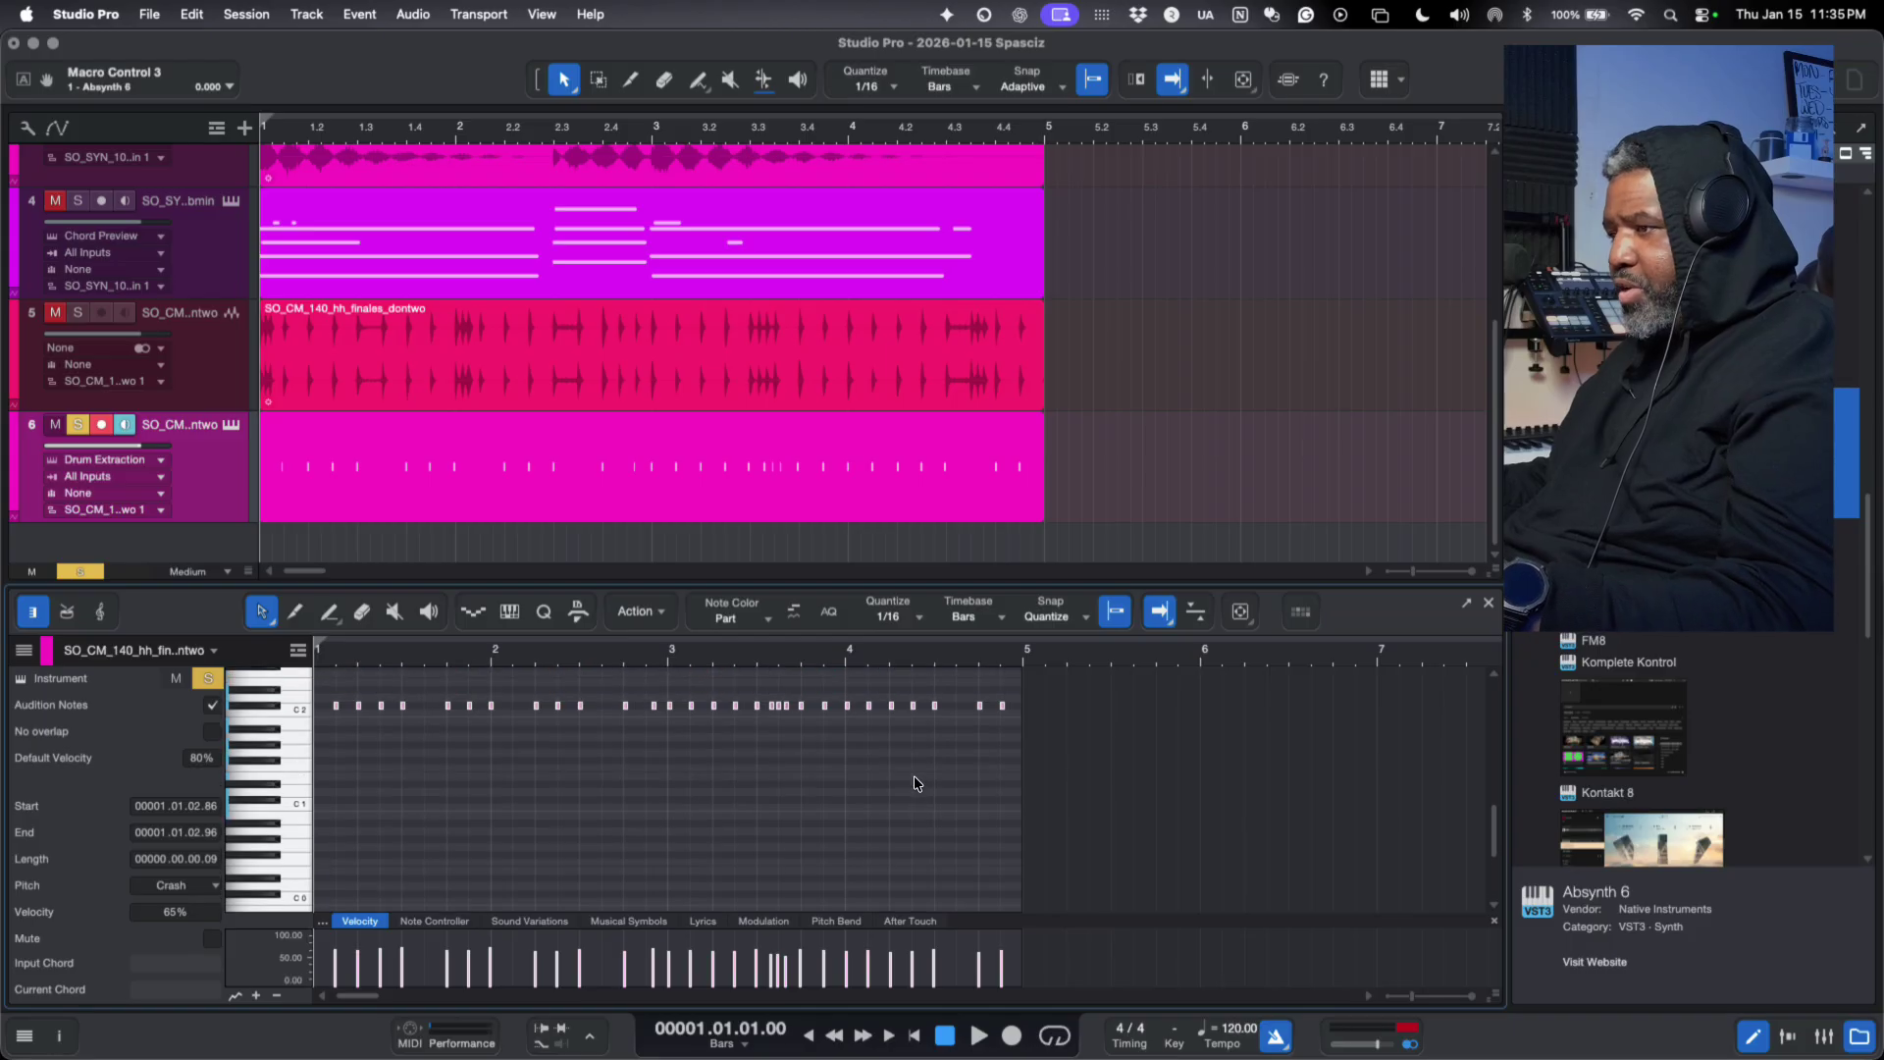
# - Transpose the selected hi-hat notes from Crash onto the Hat 1 pitch (F#1) and play them
pyautogui.press('Down')
pyautogui.press('Down')
pyautogui.press('Down')
pyautogui.press('Down')
pyautogui.press('Down')
pyautogui.press('Down')
pyautogui.press('Down')
pyautogui.press('Down')
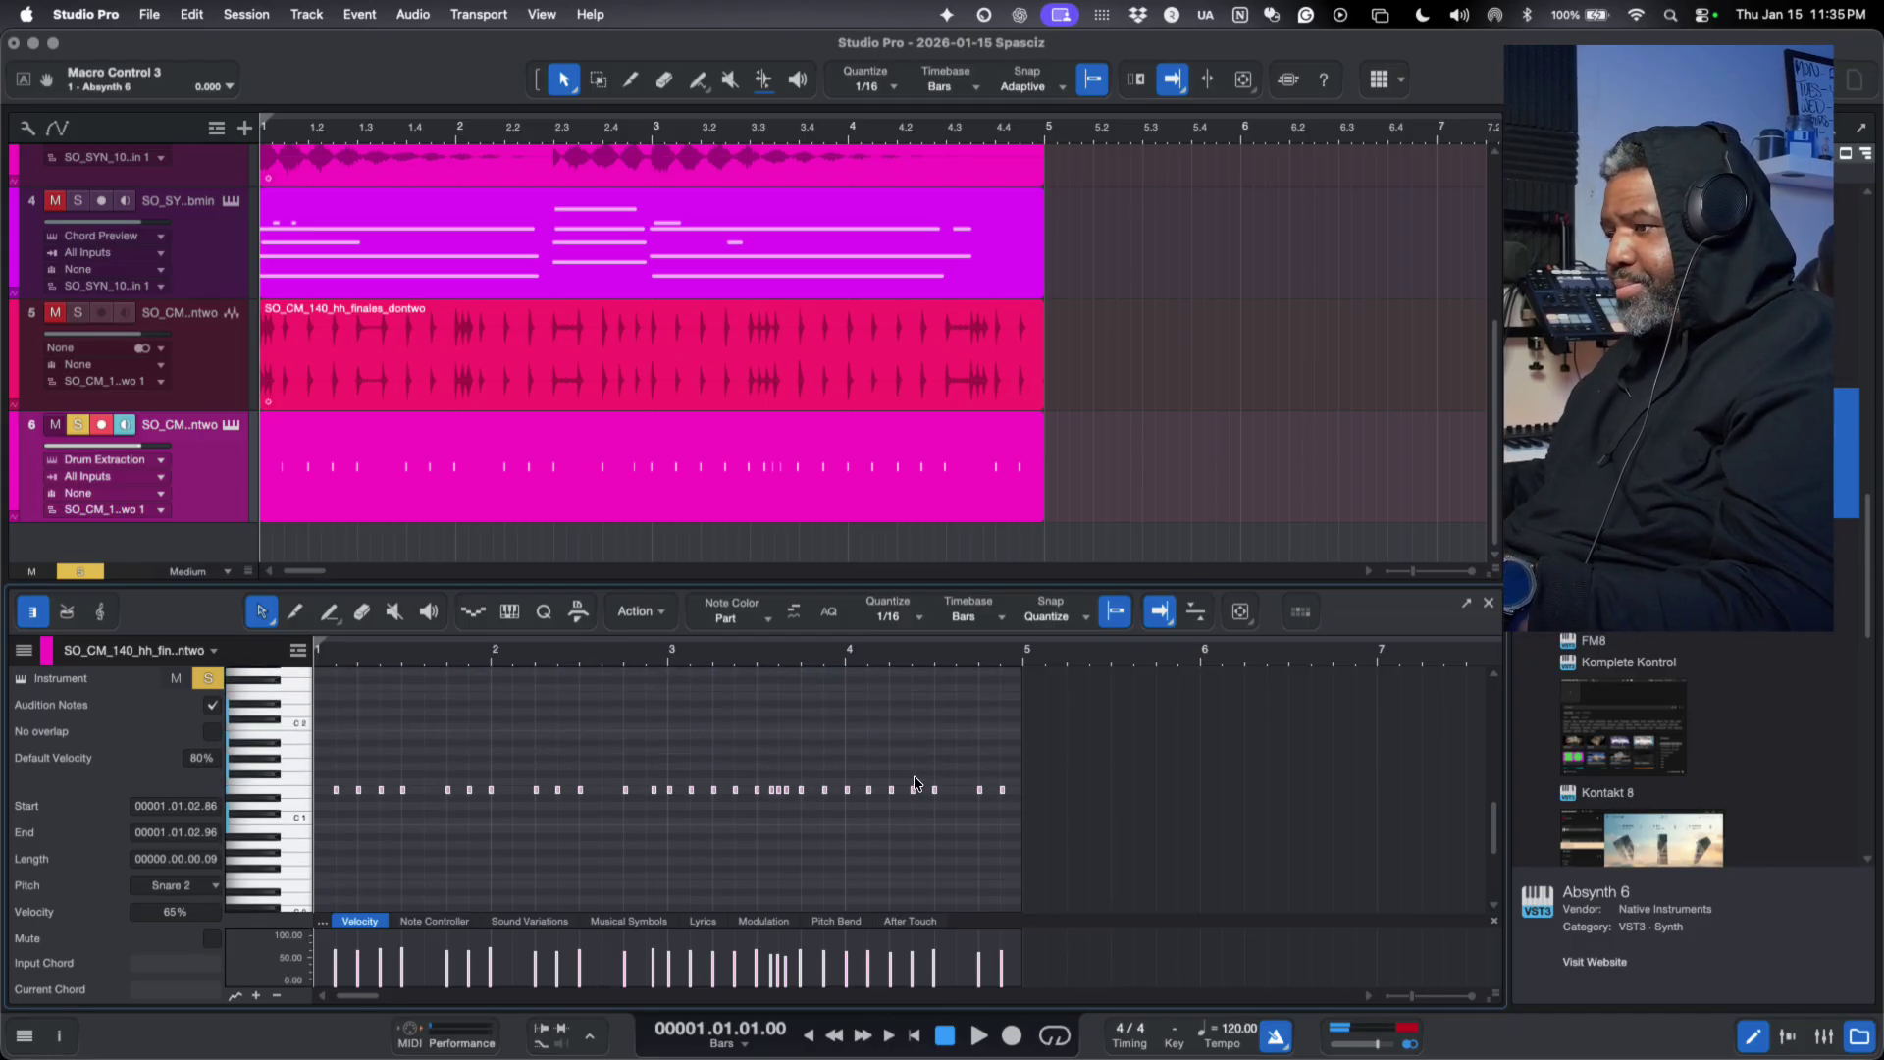
pyautogui.press('Up')
pyautogui.press('Up')
pyautogui.press('space')
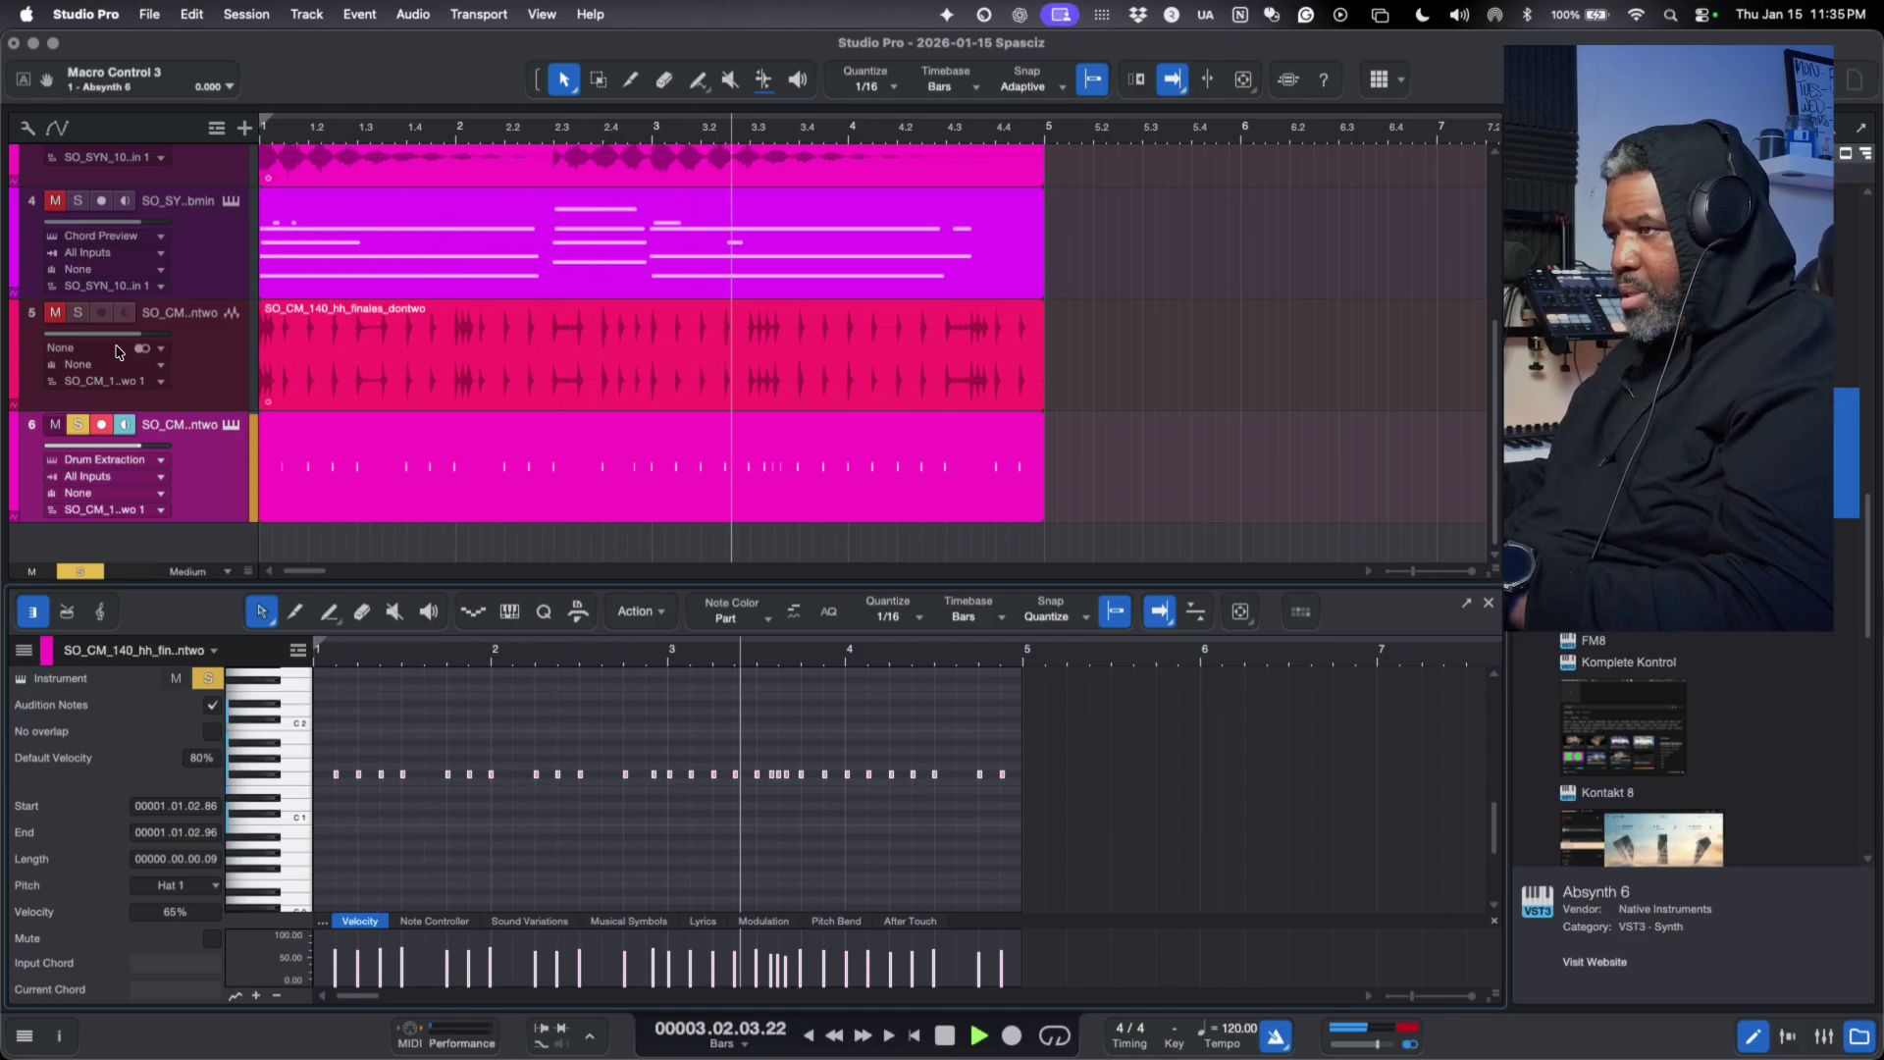
# - Unmute and solo the original hi-hat audio track 5, then play it against the Drum Extraction track and stop
pyautogui.click(55, 312)
pyautogui.click(78, 312)
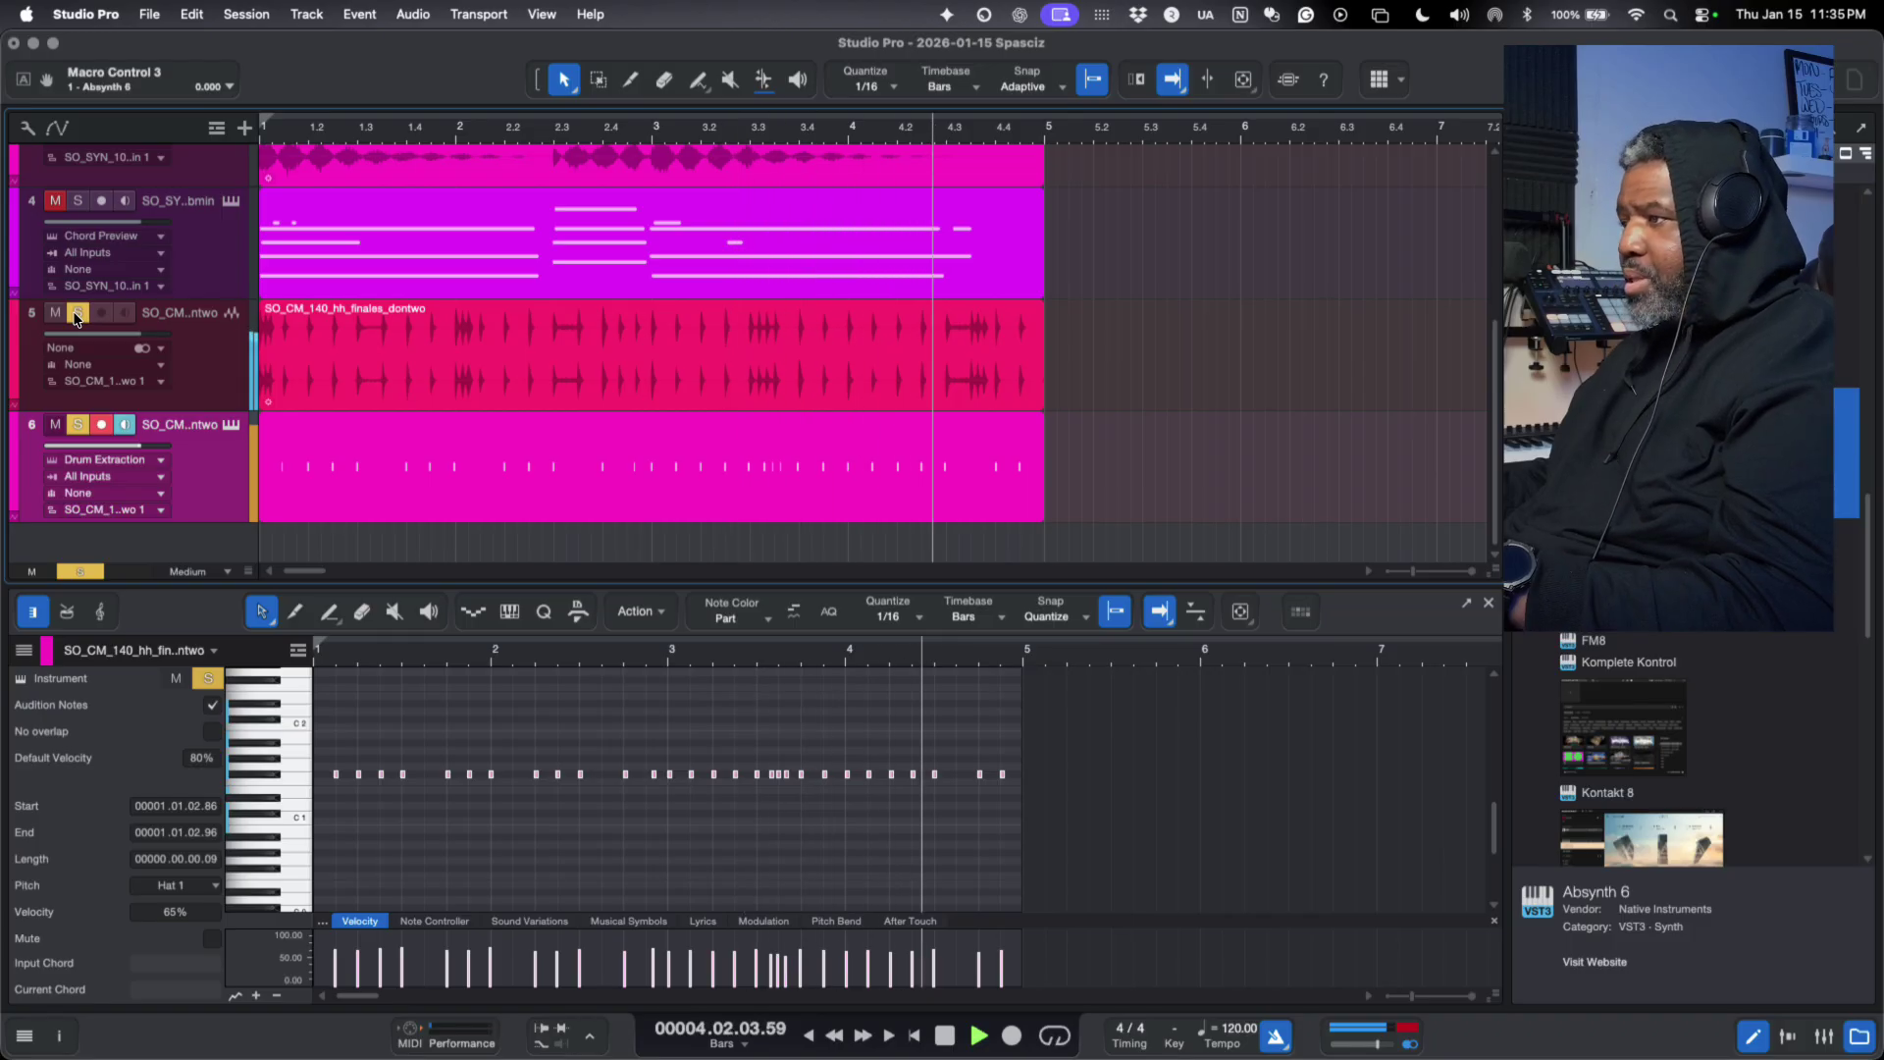
pyautogui.press('space')
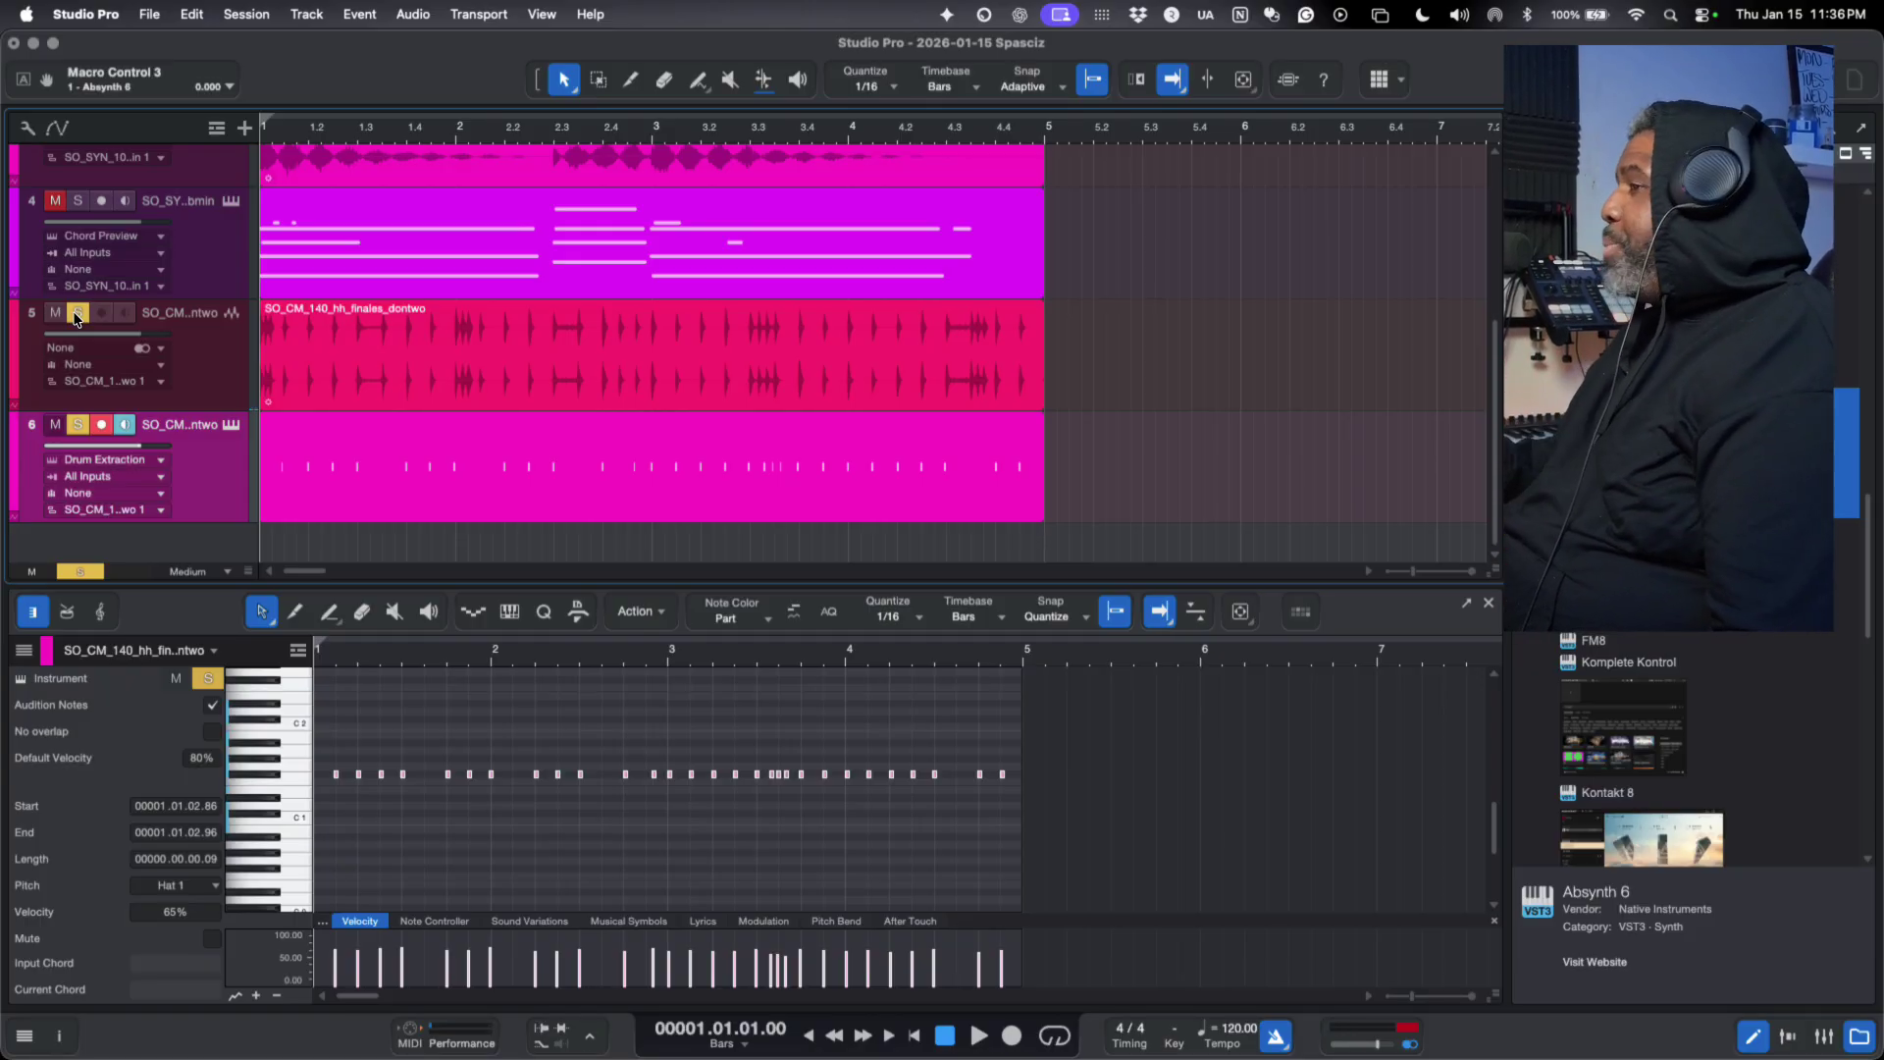
pyautogui.press('space')
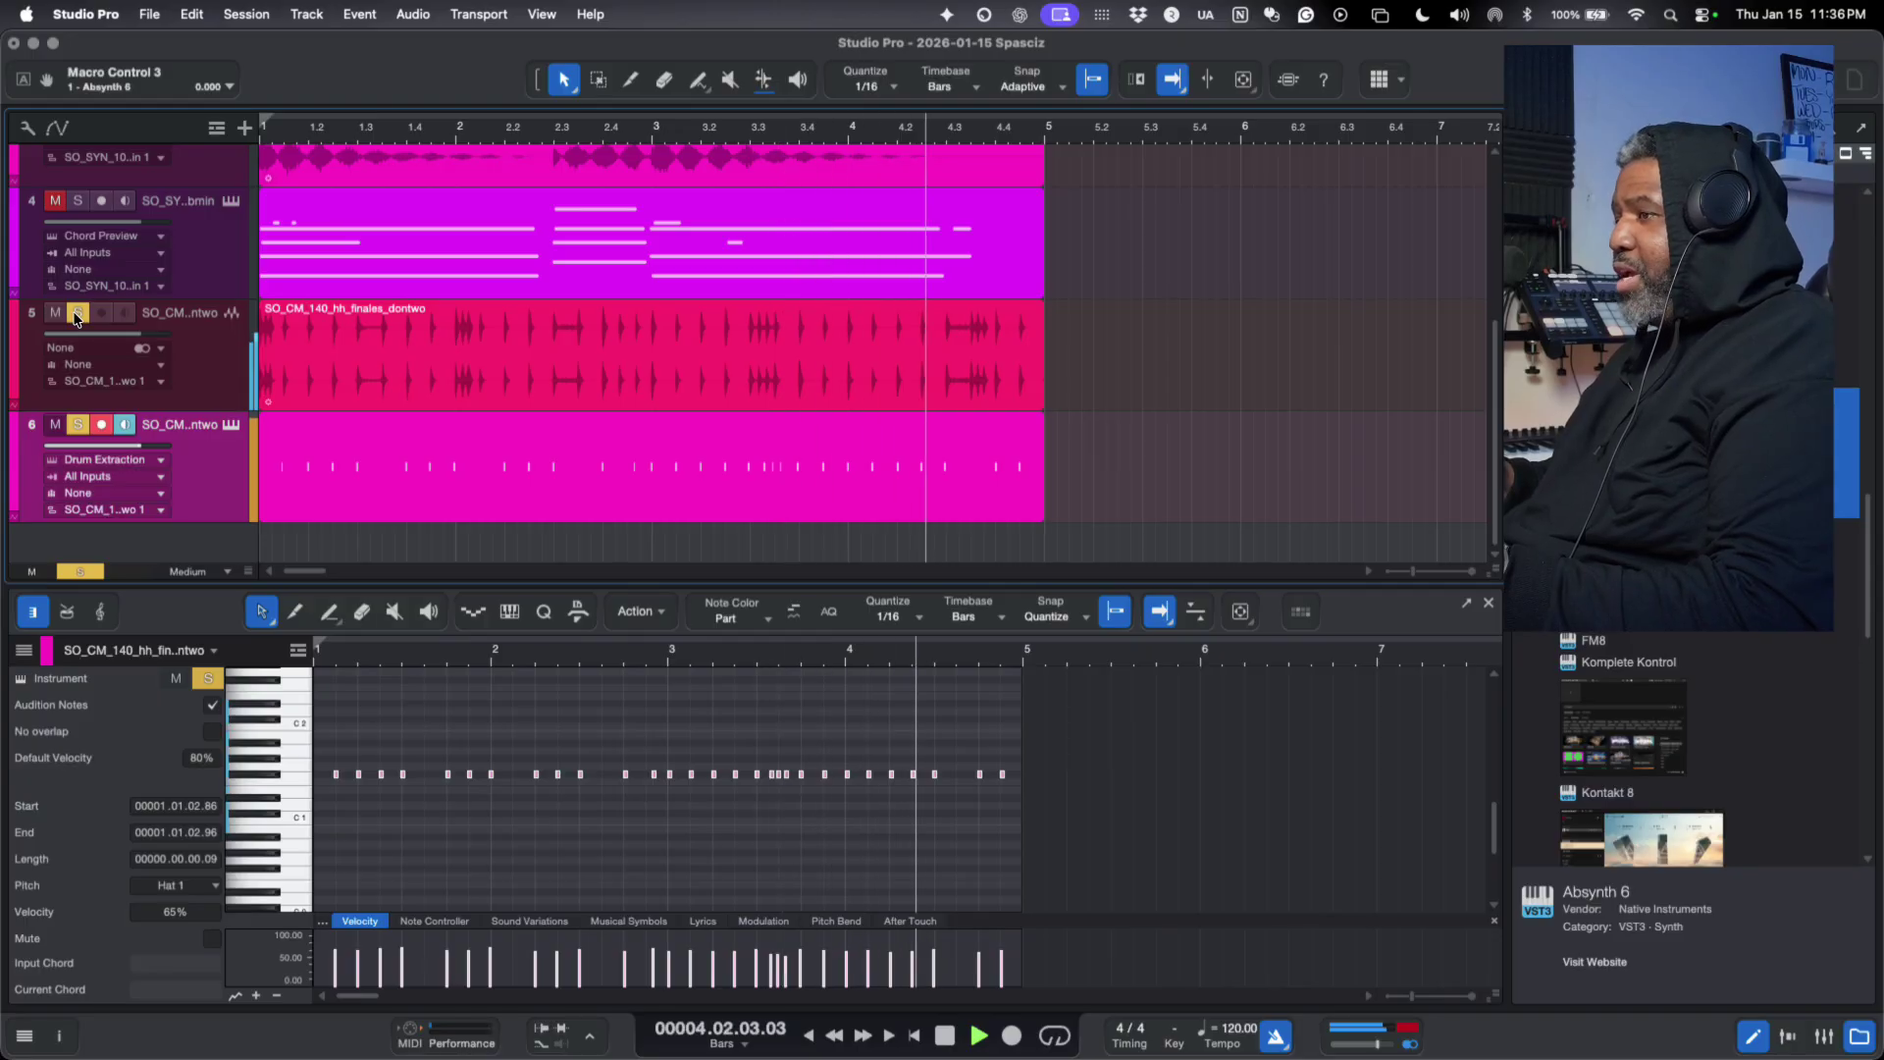
pyautogui.press('space')
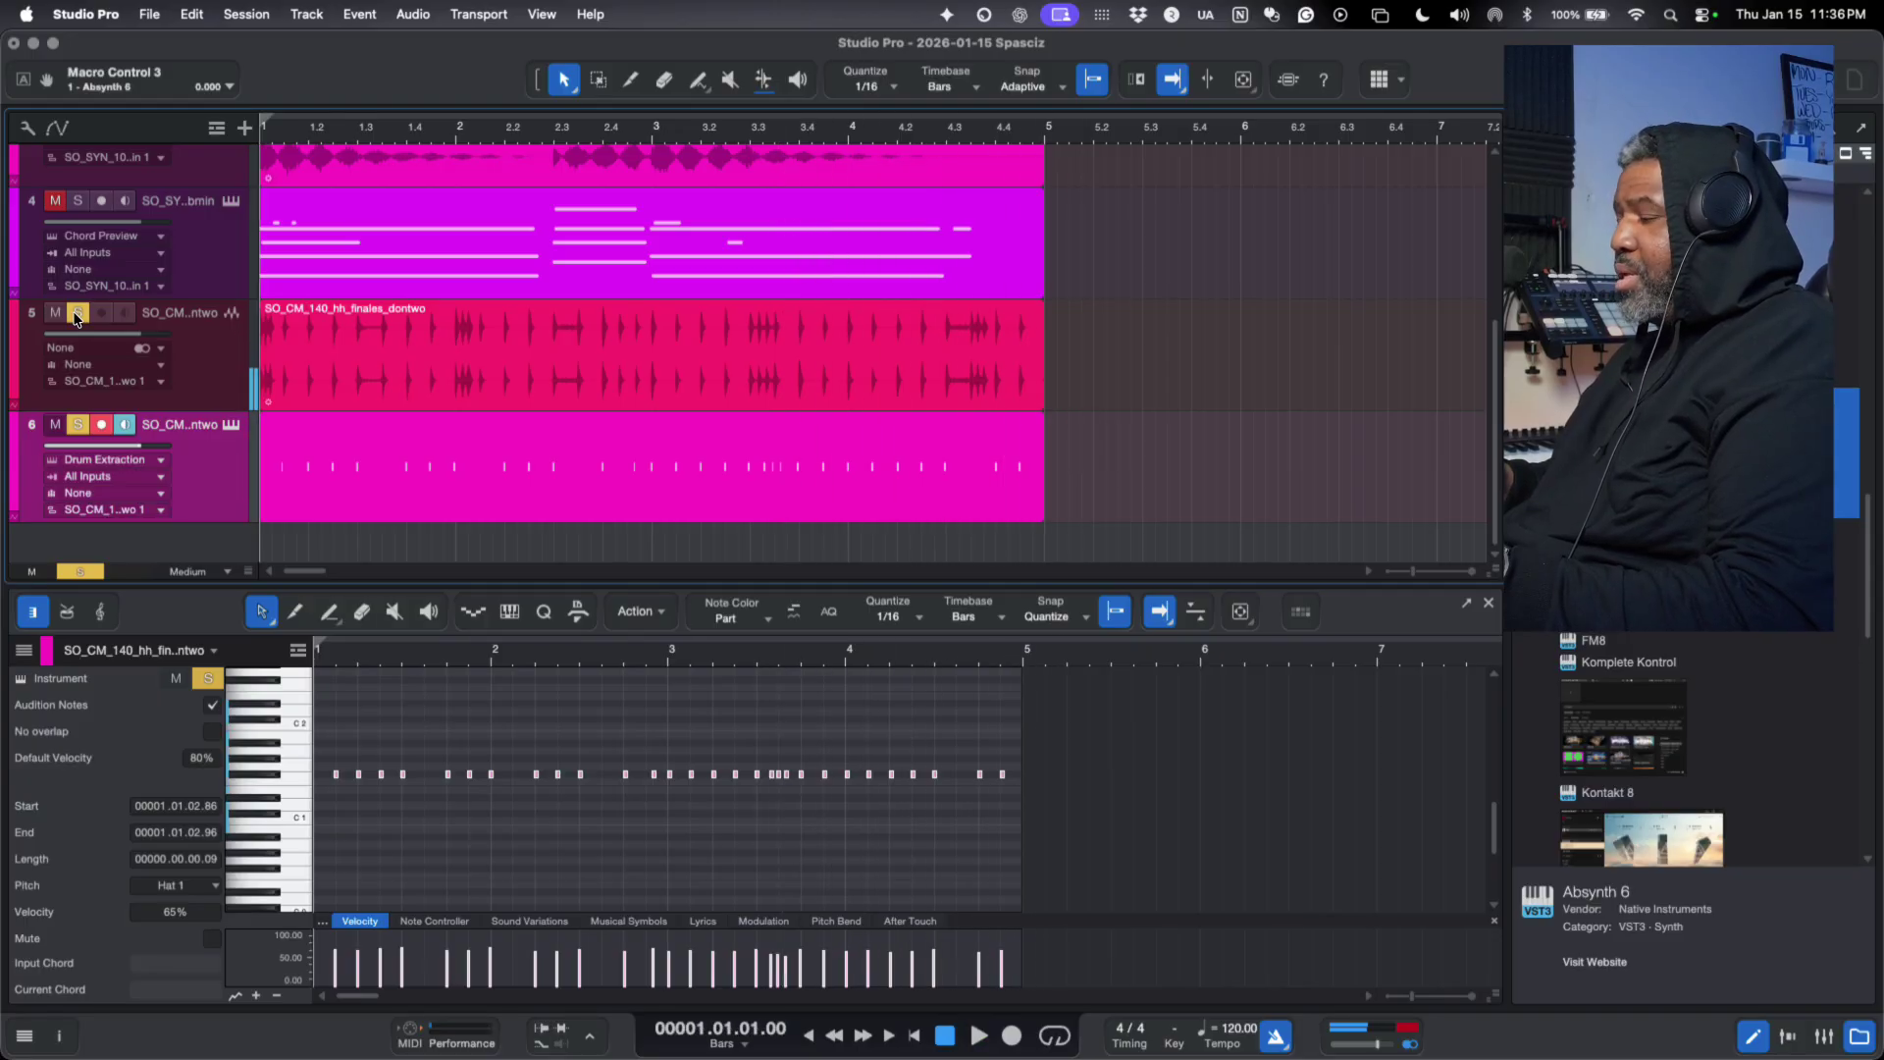